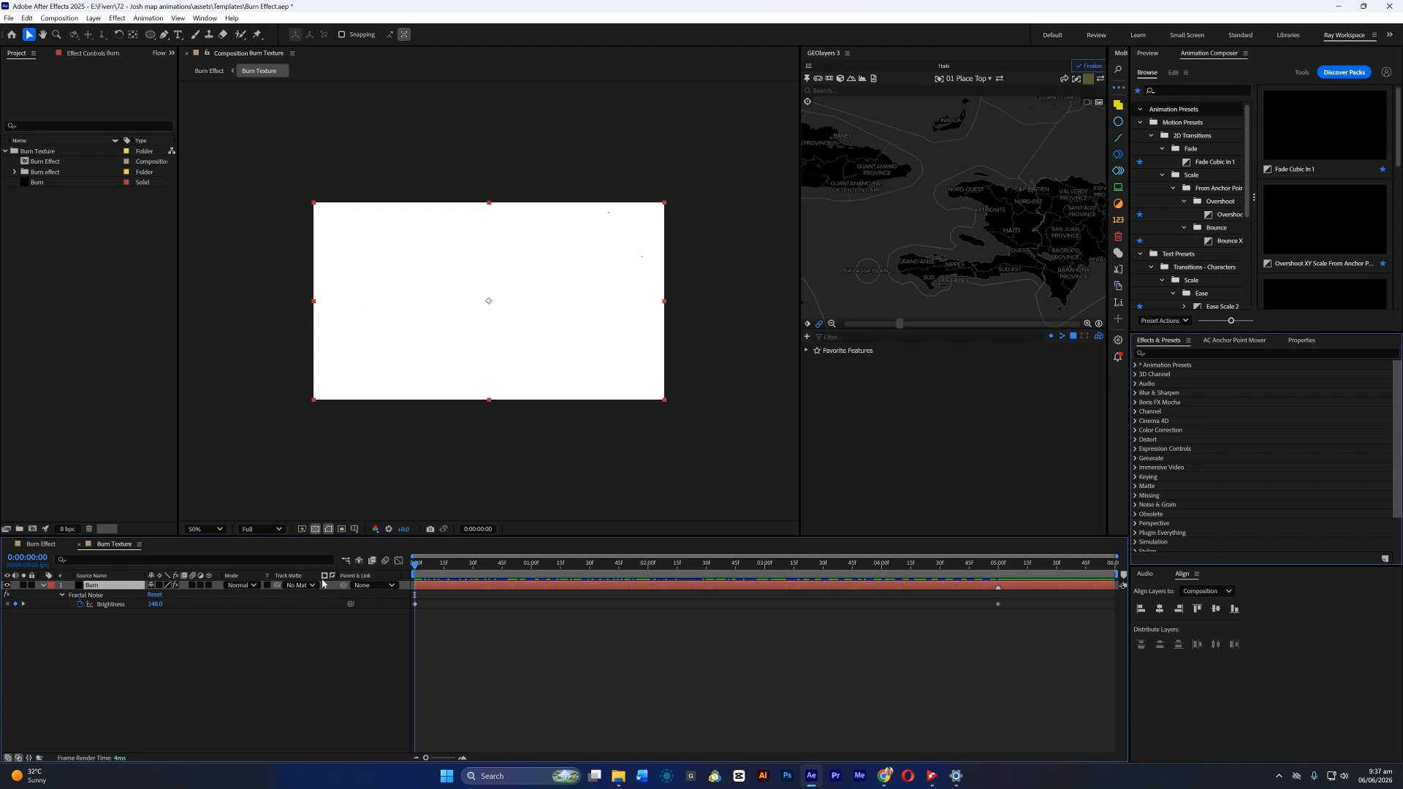
Examine the Burn solid's Fractal Noise and Curves settings and scrub through its keyframed Brightness animation
click(95, 55)
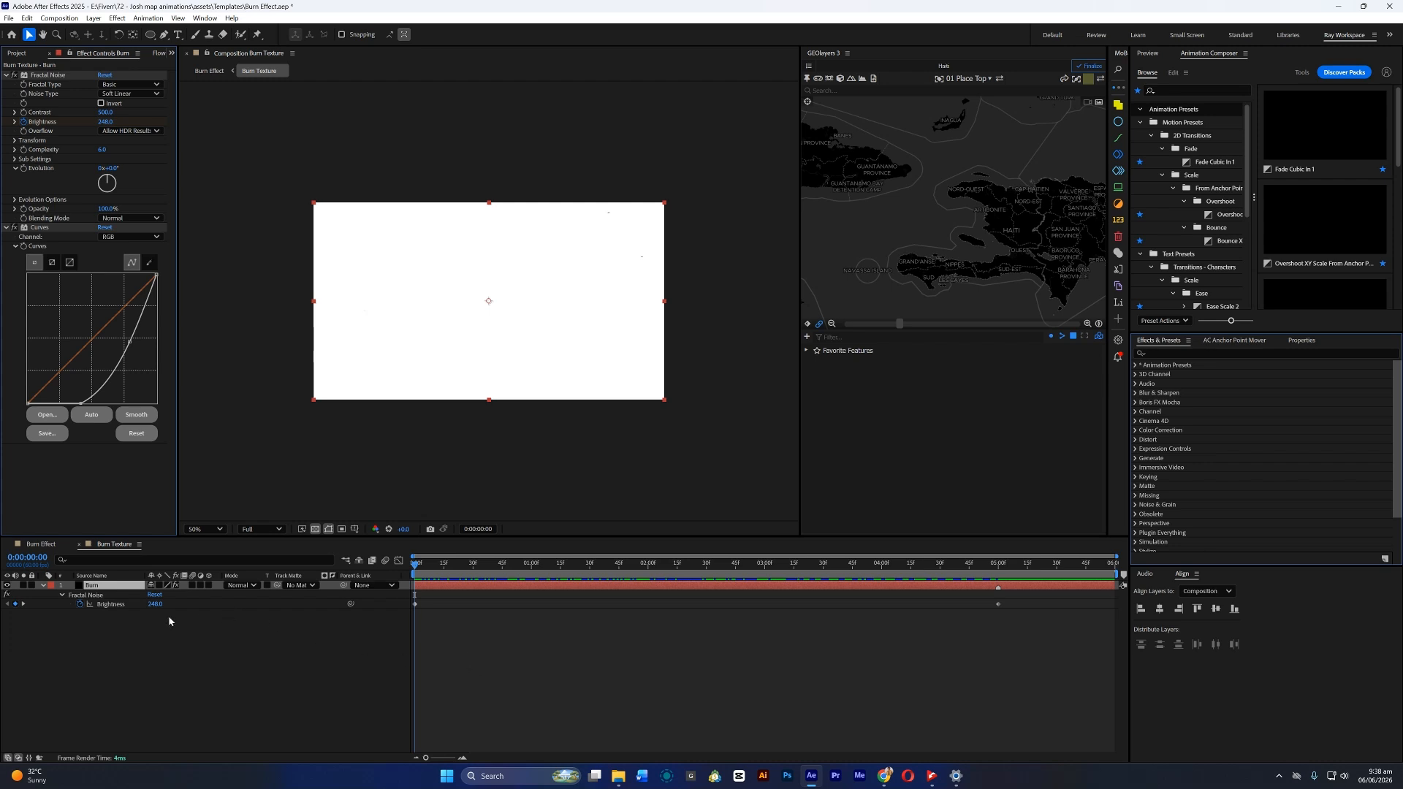
drag(633, 576, 1000, 621)
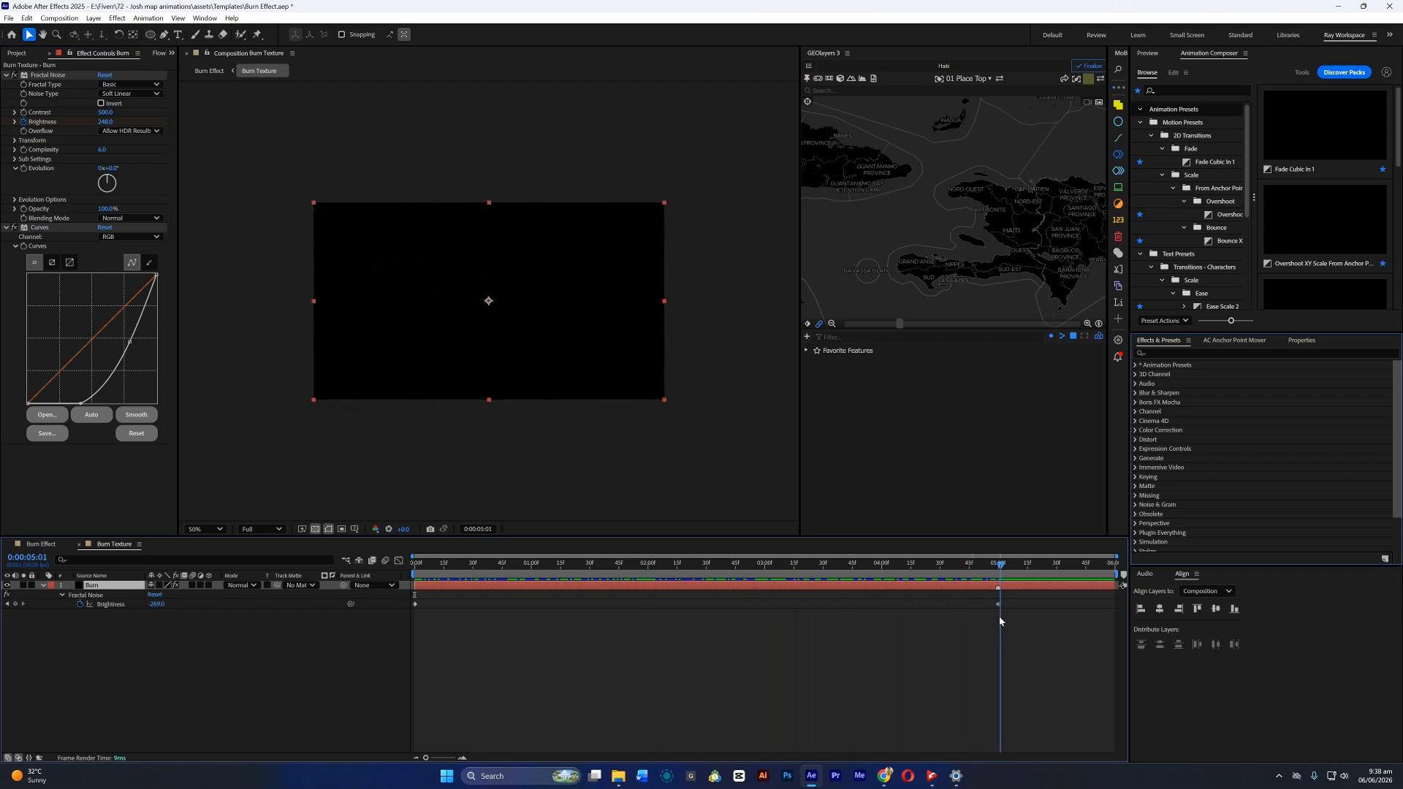
key(Page_Up)
mouse_move(522, 581)
mouse_down()
mouse_move(487, 570)
mouse_move(512, 574)
mouse_up()
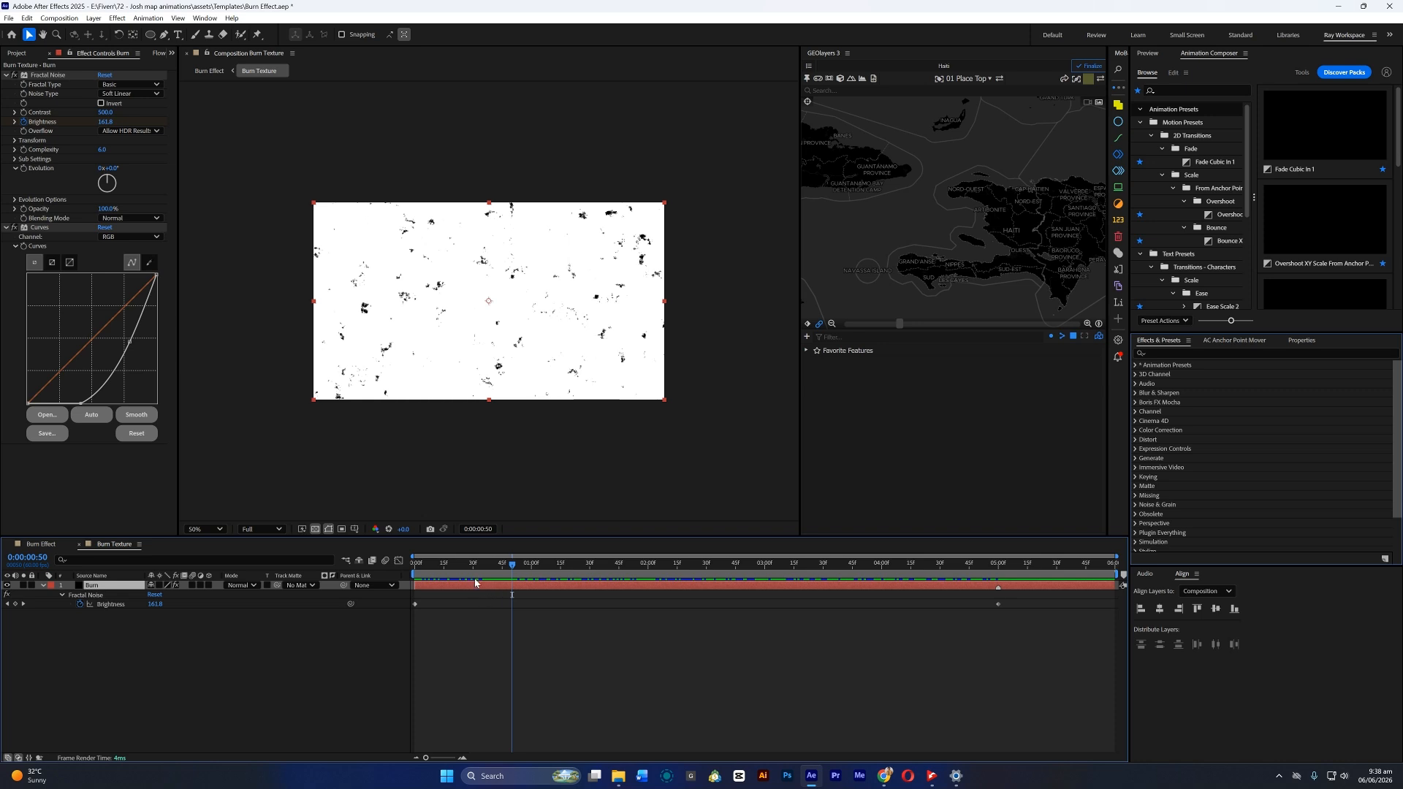
View the Burn Effect composition further along its burn and examine the track matte linking Map Feature to Base Burn
click(42, 544)
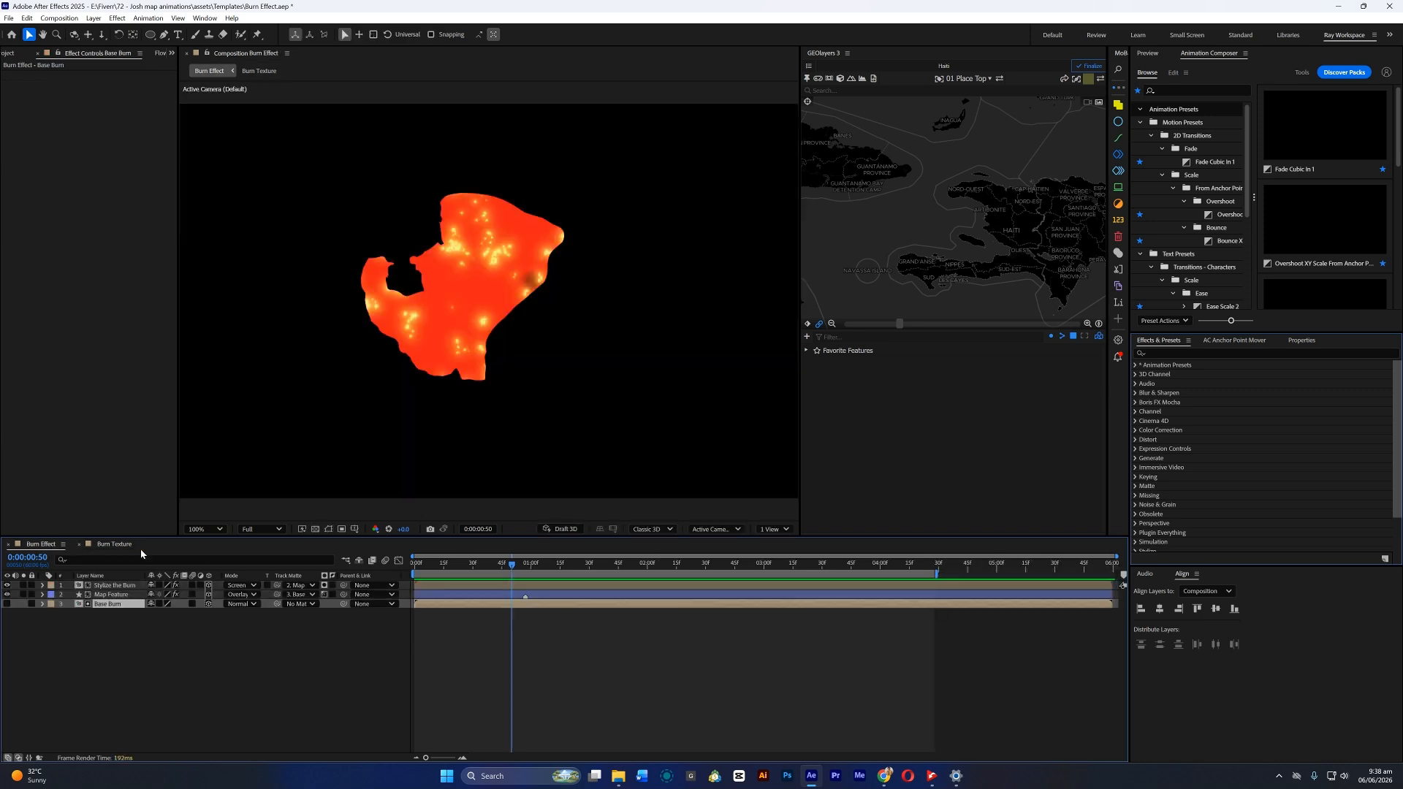
drag(511, 565, 640, 566)
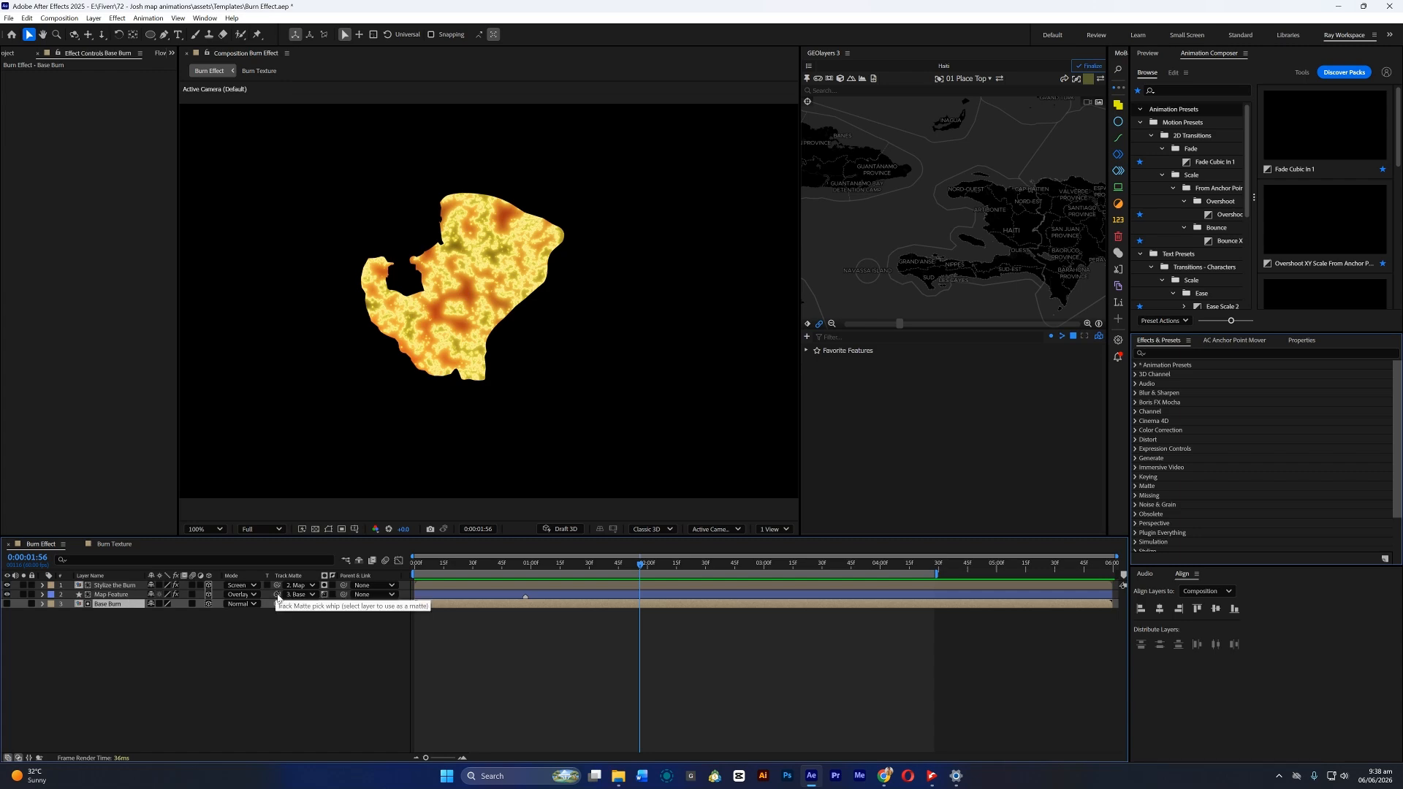
drag(278, 597, 117, 605)
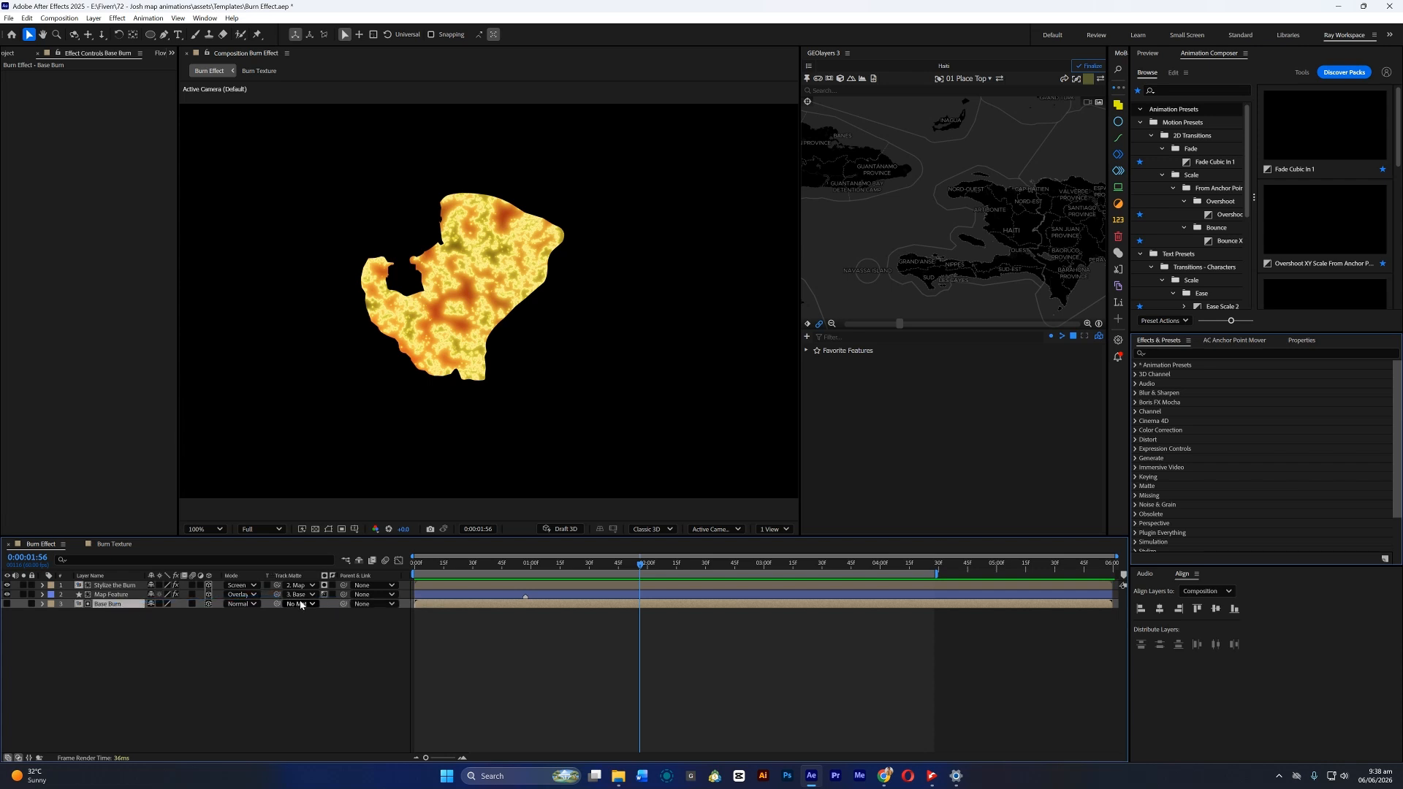
Set the Deep Glow 2 radius on the Stylize the Burn layer to 123
click(121, 585)
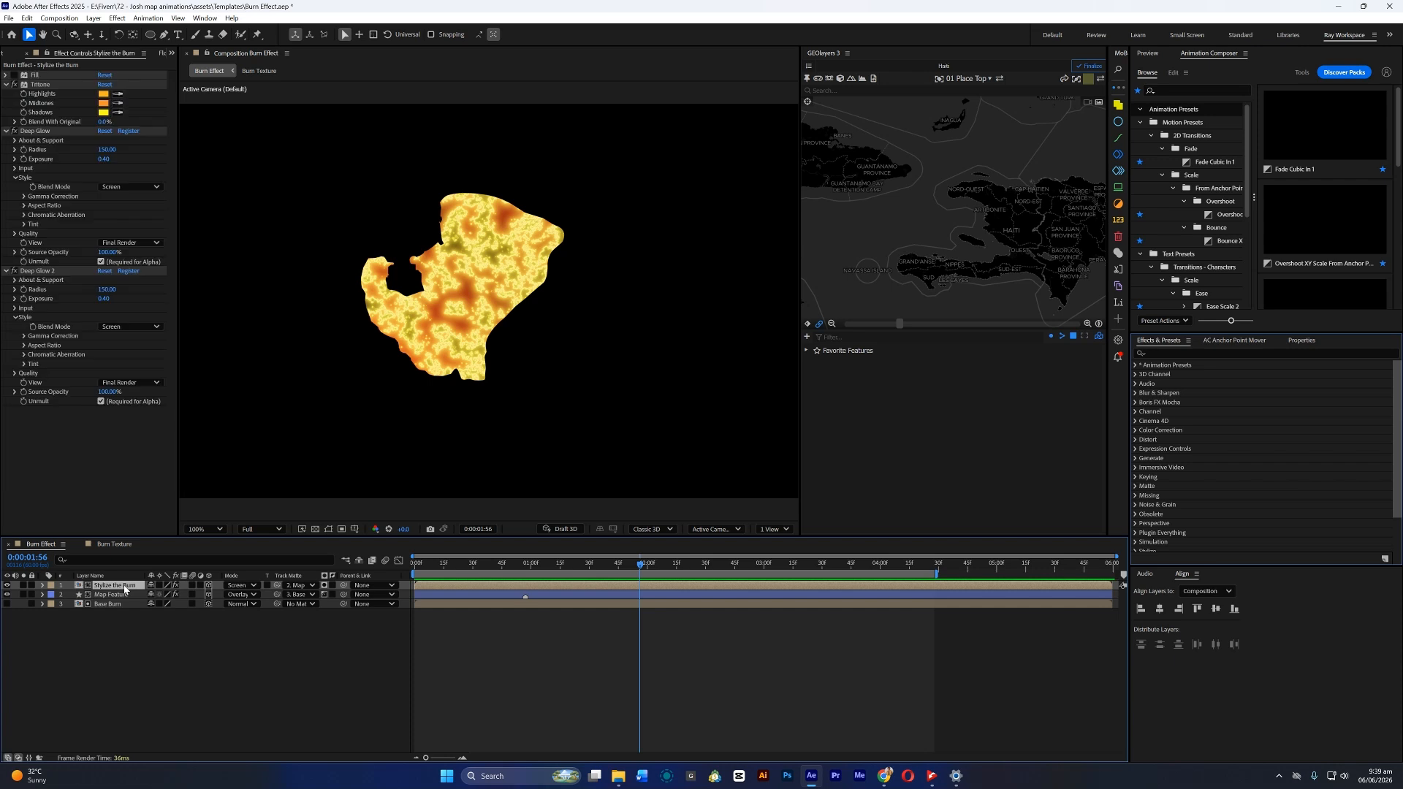
scroll(48, 99, down, 1)
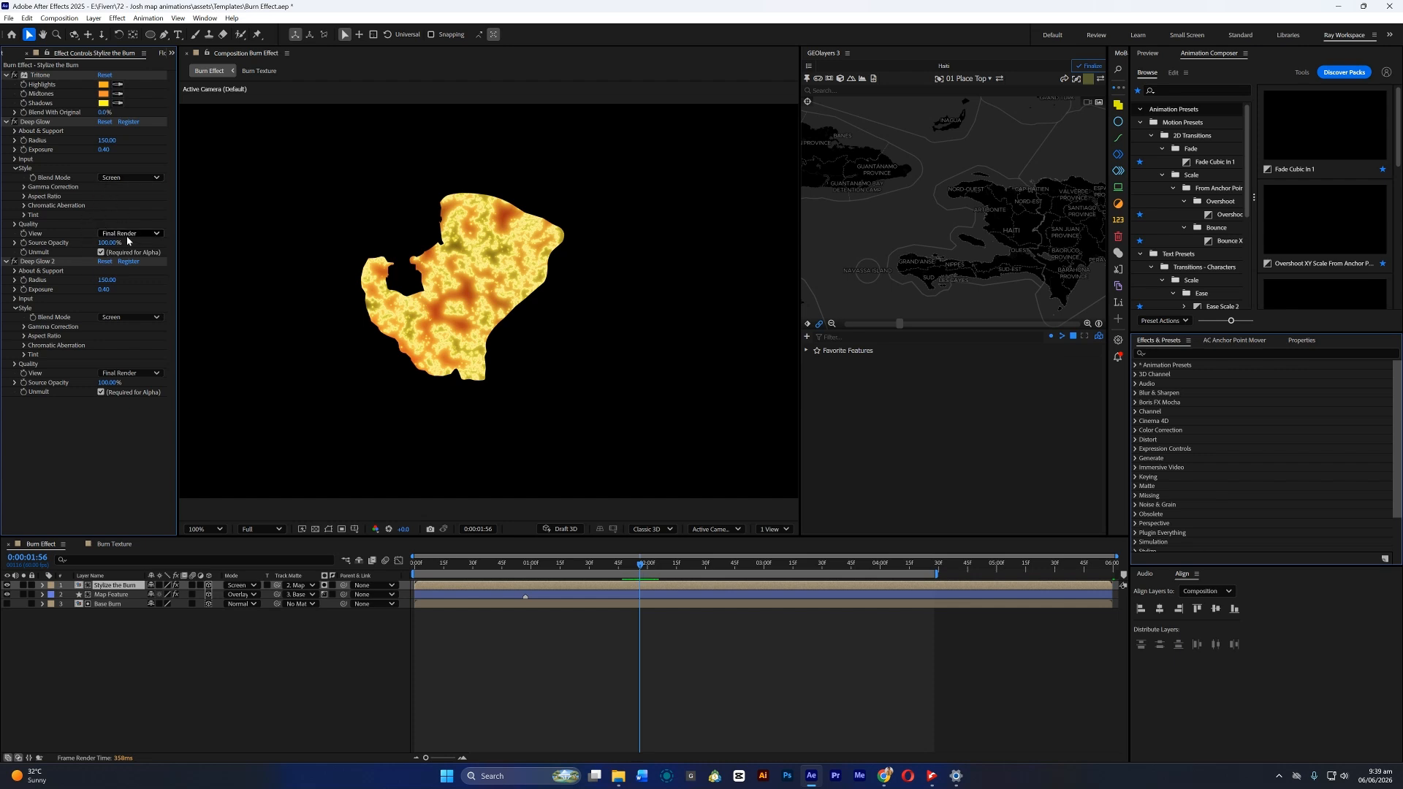
mouse_move(108, 285)
mouse_down()
mouse_move(322, 296)
mouse_move(113, 298)
mouse_up()
Open the nested Burn Texture 2 and Burn Lines compositions from the Stylize the Burn layer and scrub through the burn lines
click(122, 586)
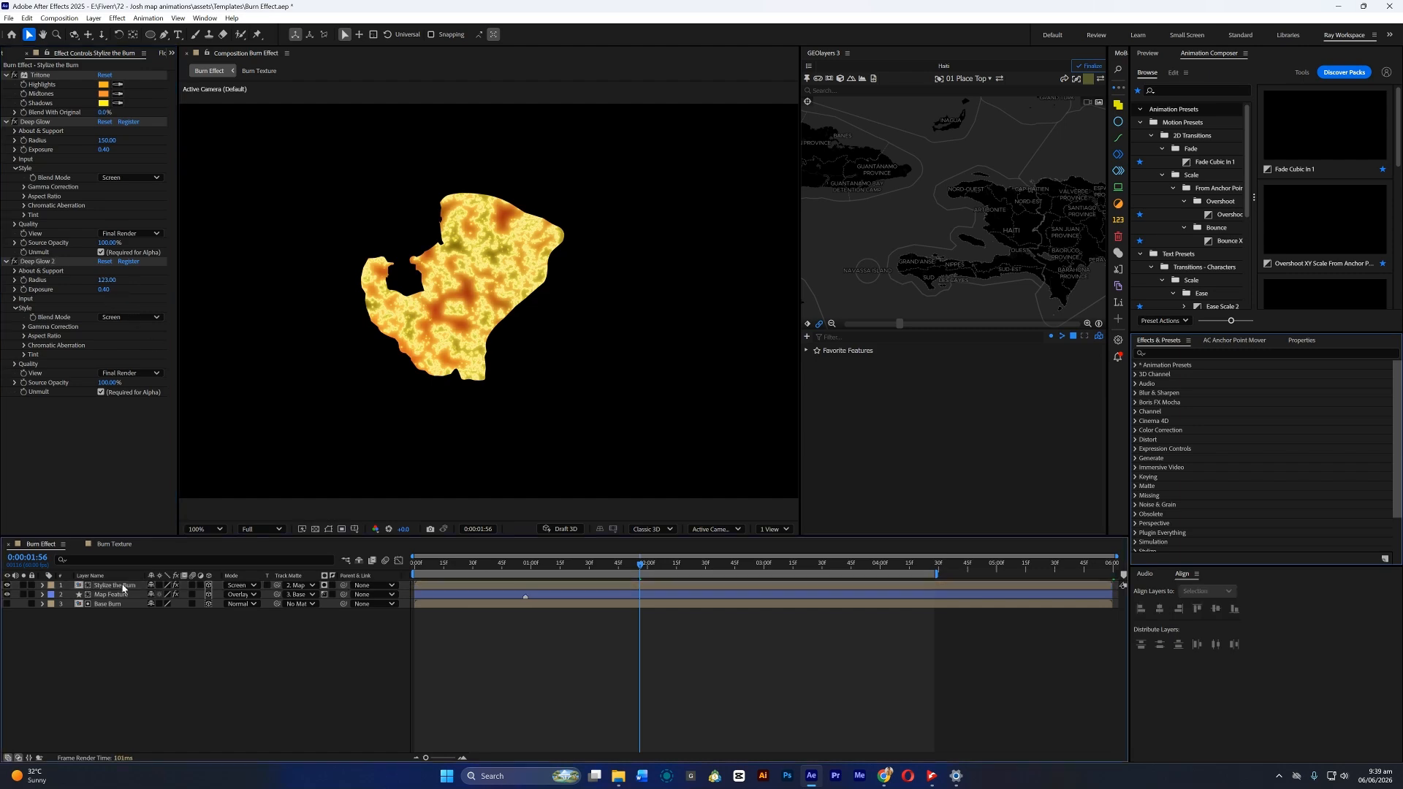
double_click(123, 586)
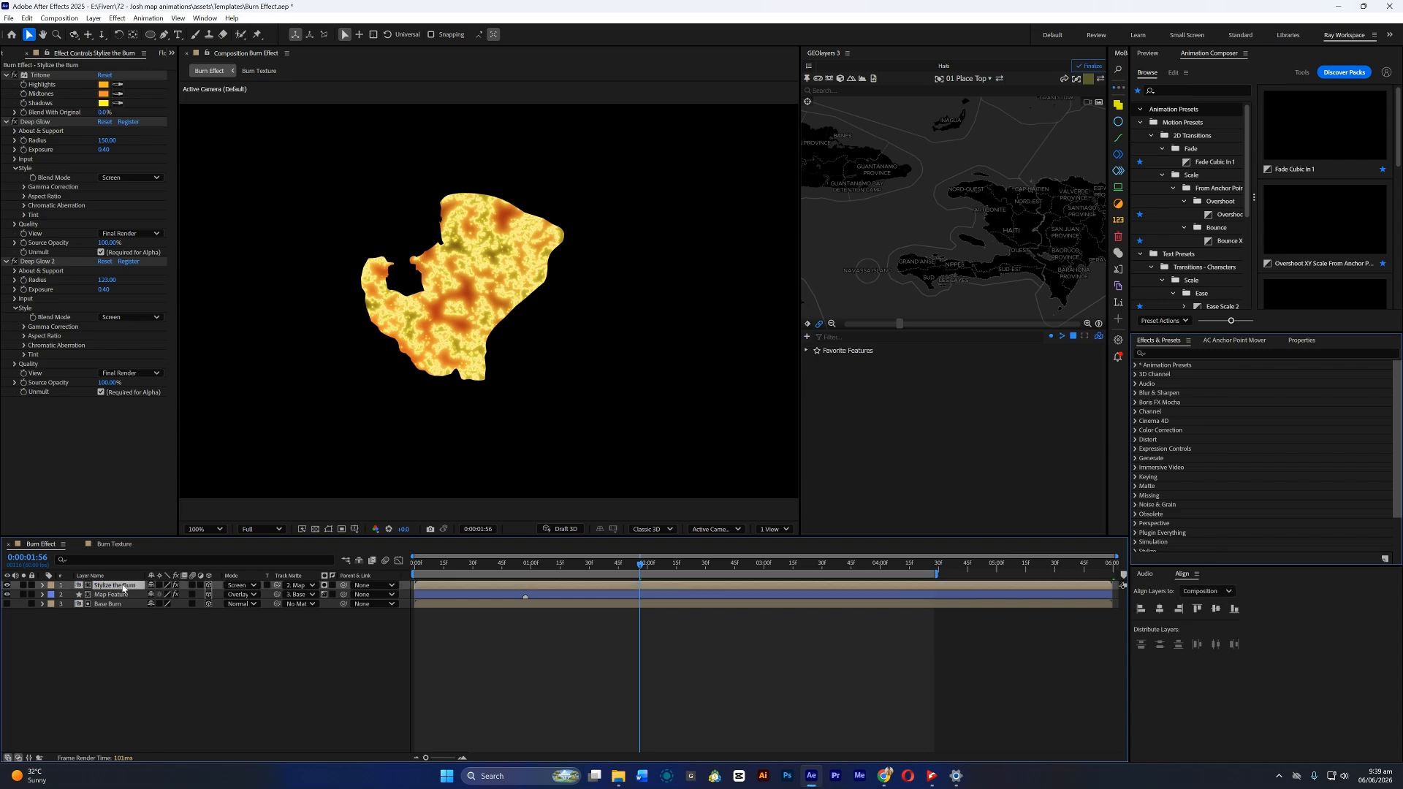
click(111, 586)
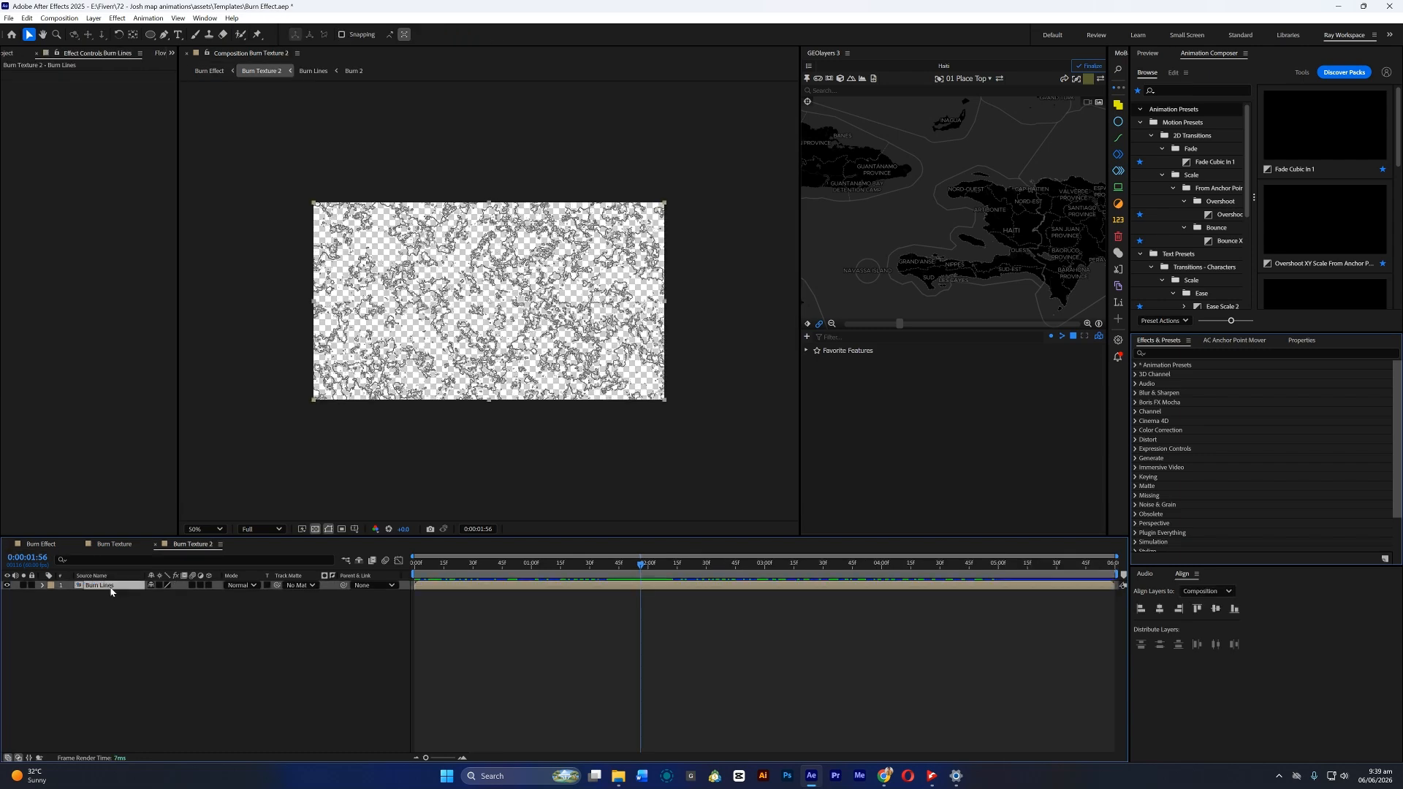
double_click(111, 585)
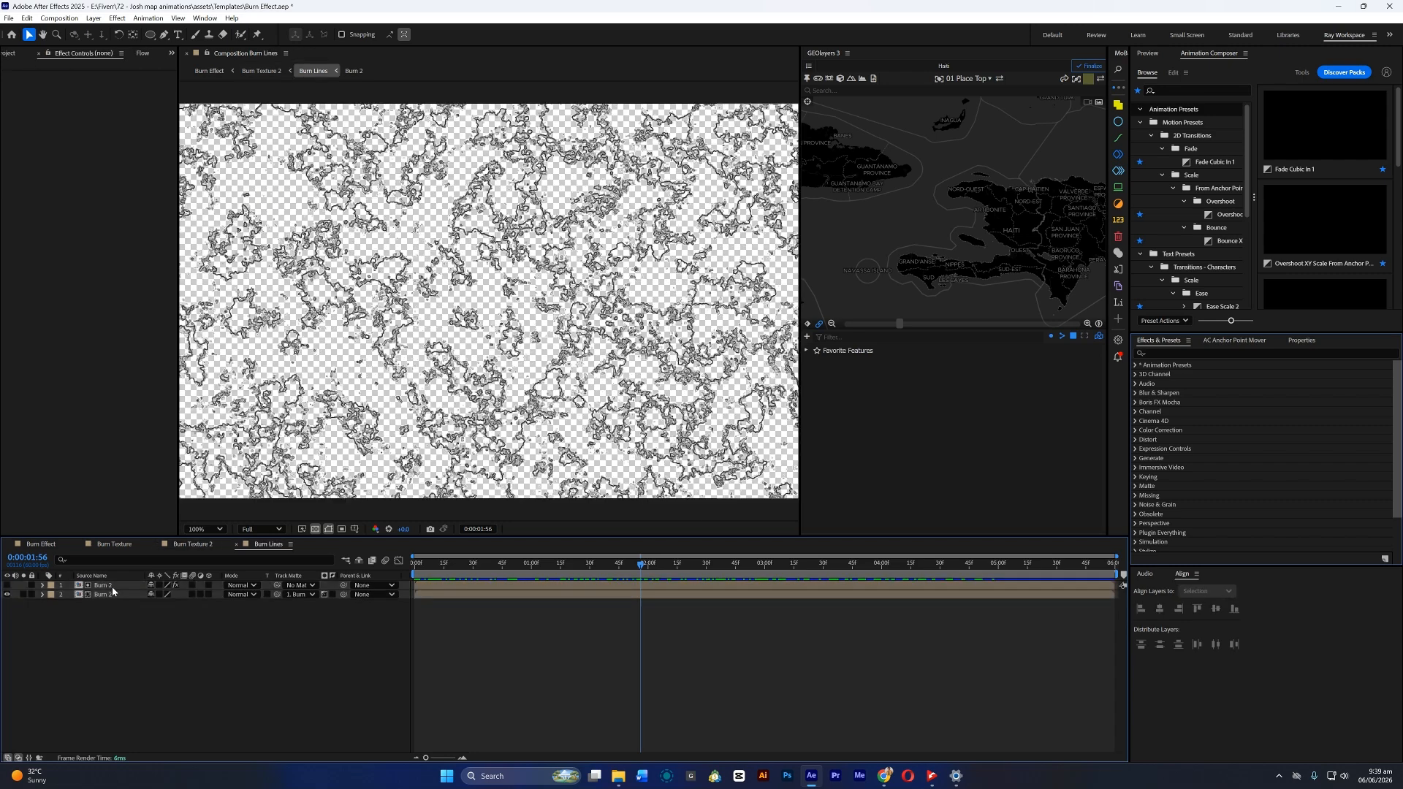
key(comma)
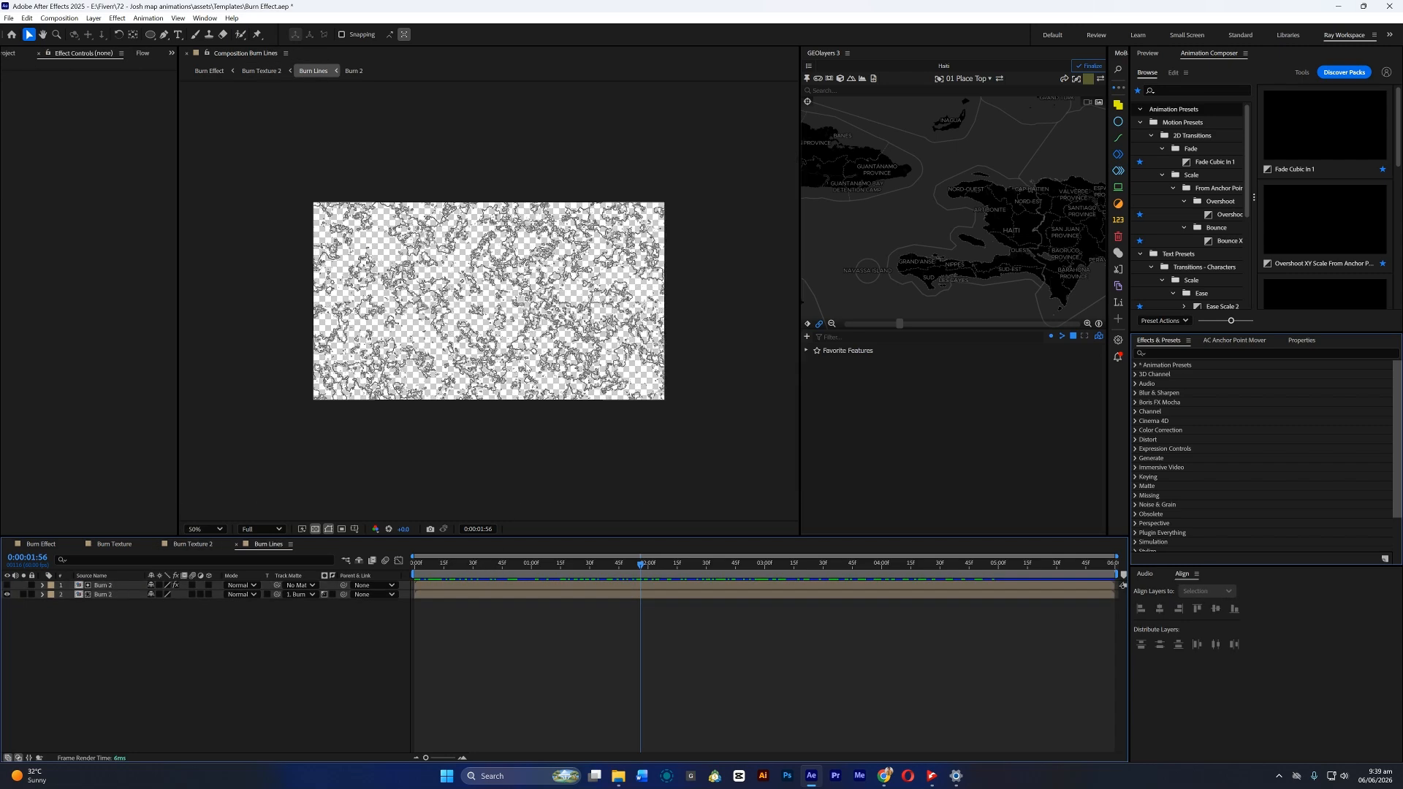
drag(579, 560, 769, 617)
Open the nested Burn 2 composition and examine the Burn solid's effects at the first frame
double_click(102, 586)
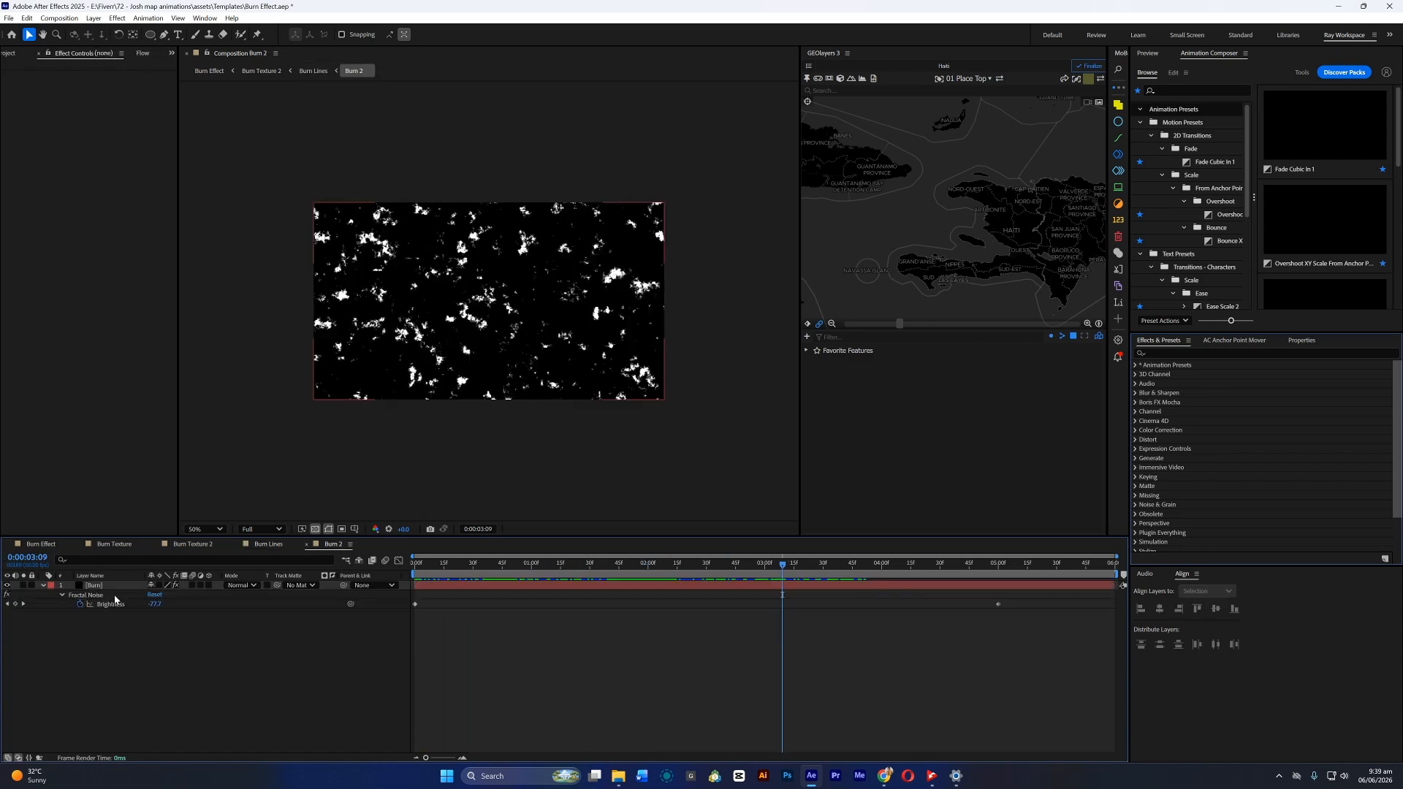
key(Home)
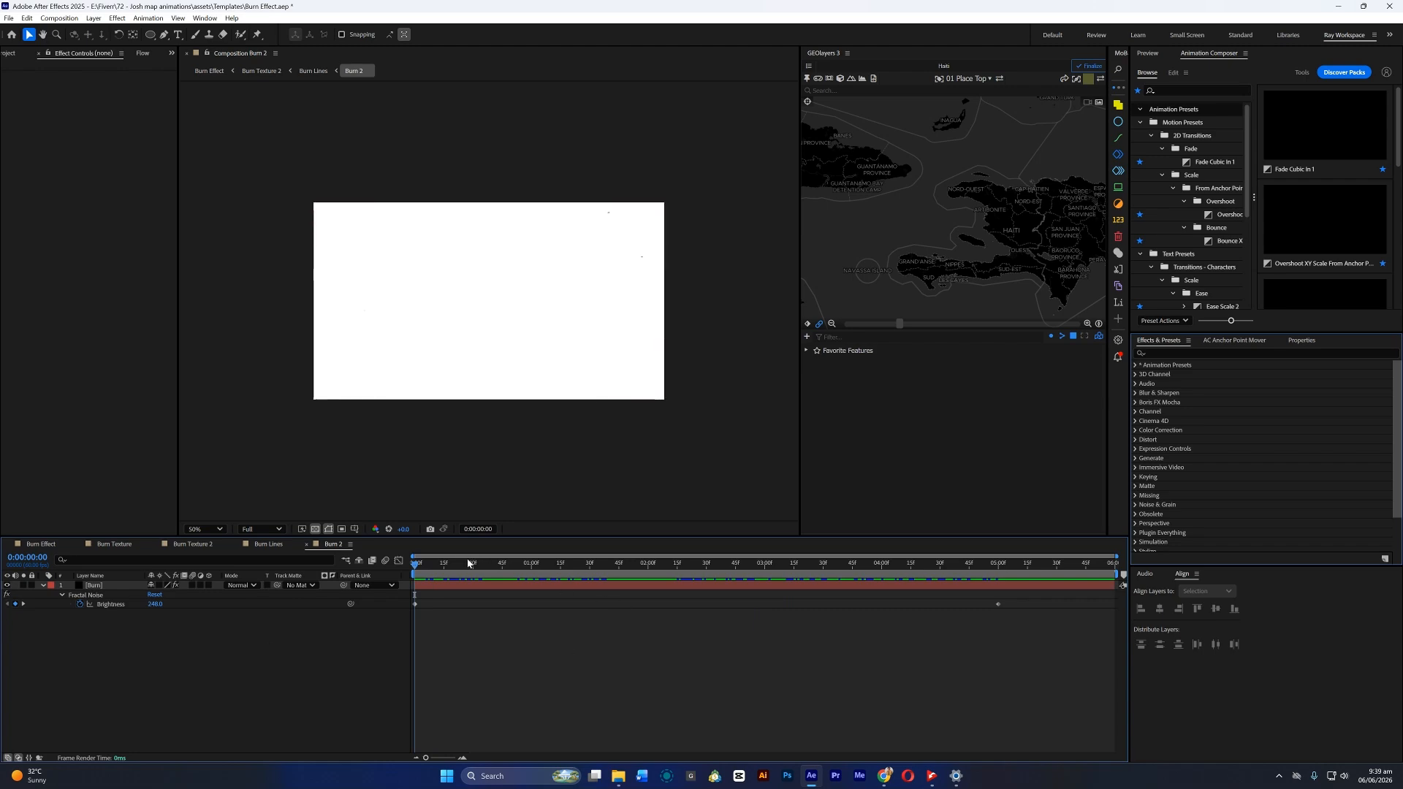
click(476, 588)
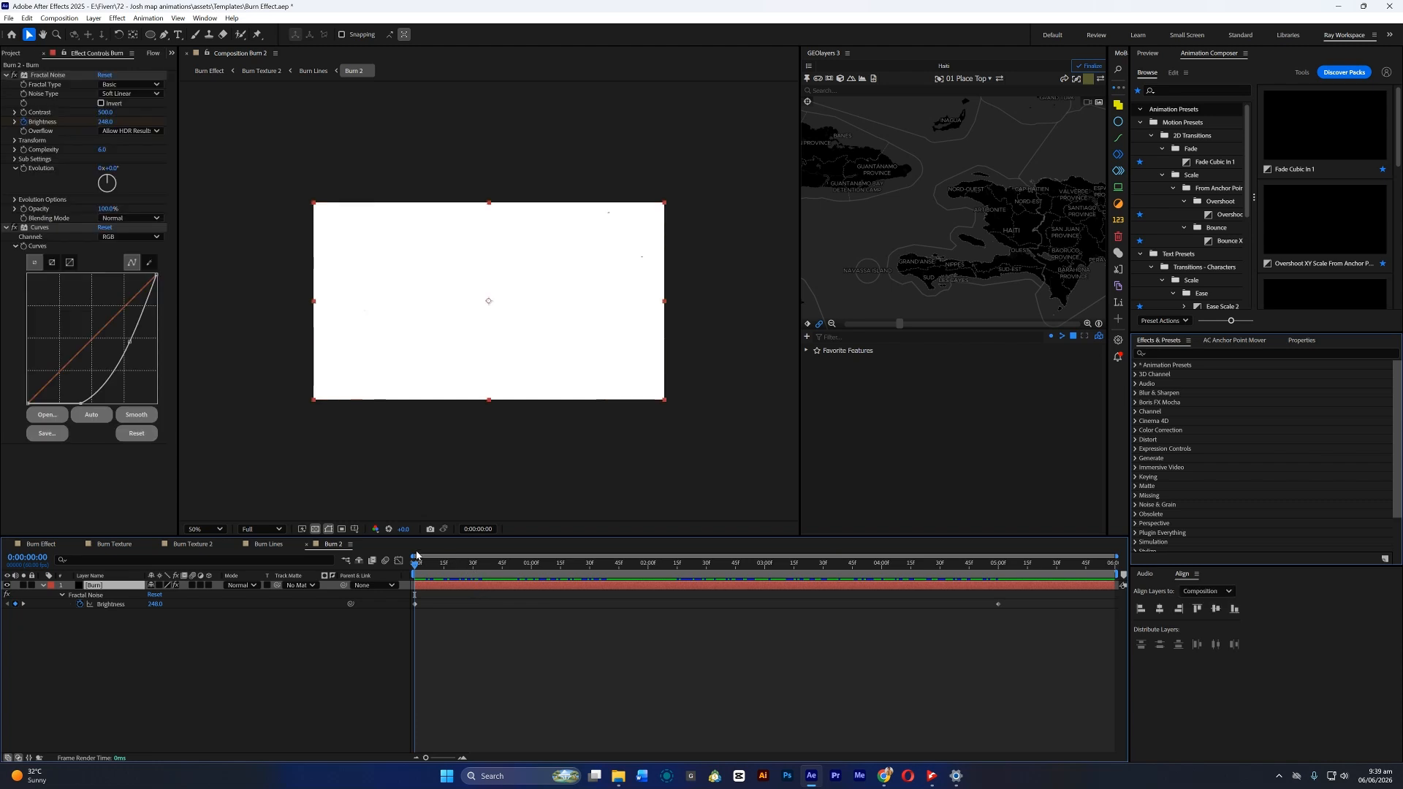
Examine the Find Edges effect on the upper Burn 2 layer in Burn Lines and scrub through its result
click(259, 544)
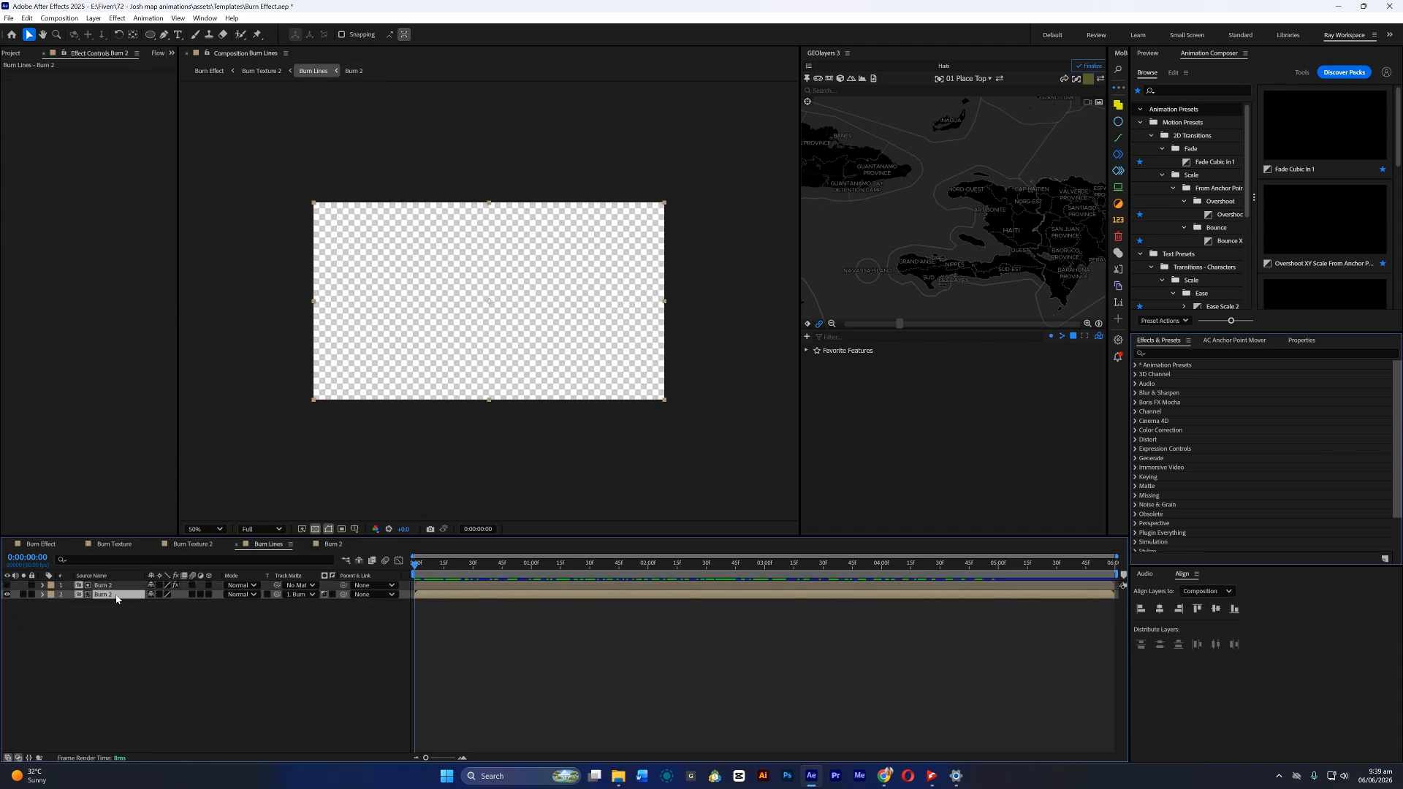
drag(415, 567, 446, 568)
click(440, 586)
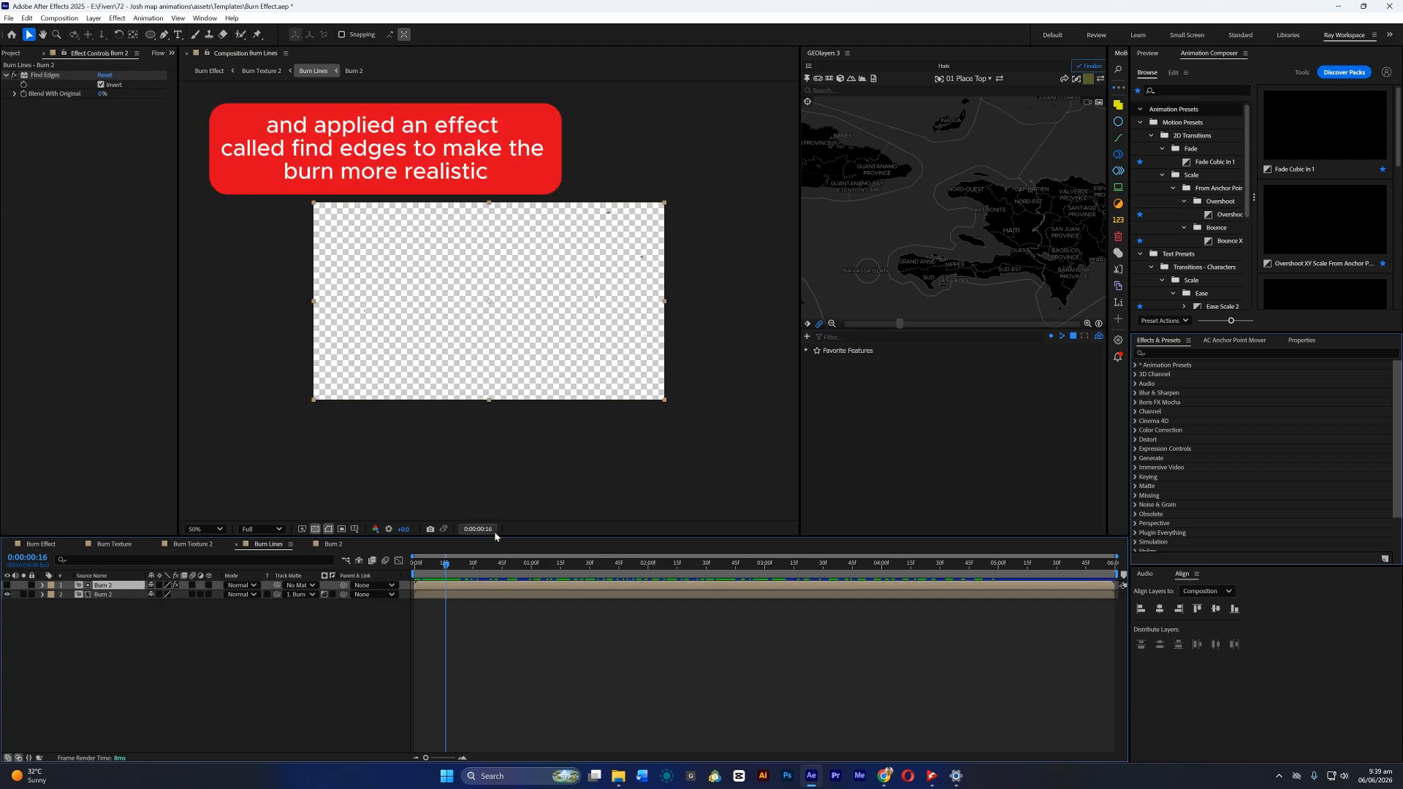
drag(474, 567, 914, 635)
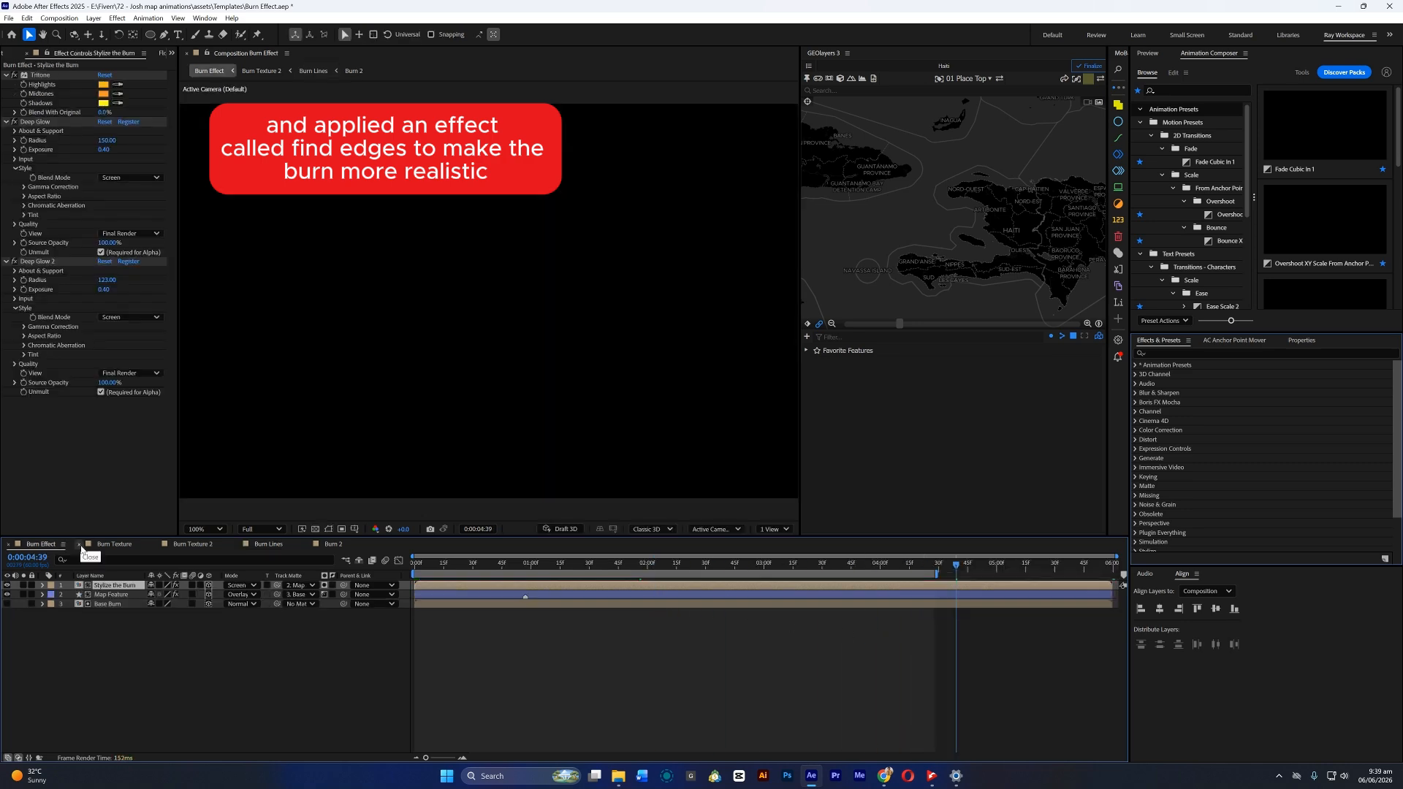
Close the timelines of the nested burn compositions and preview the Burn Effect composition from the start
click(79, 545)
click(79, 544)
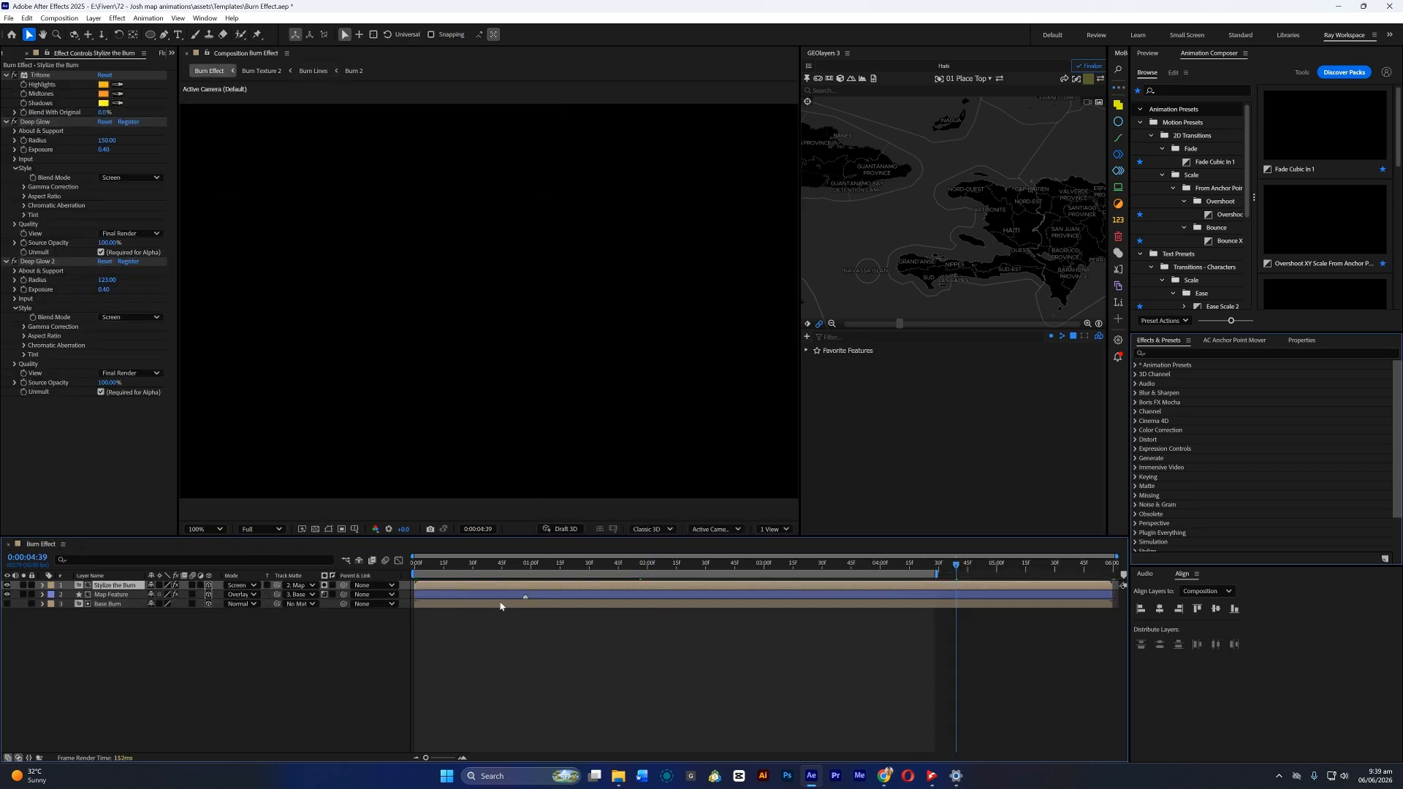
drag(501, 567, 413, 570)
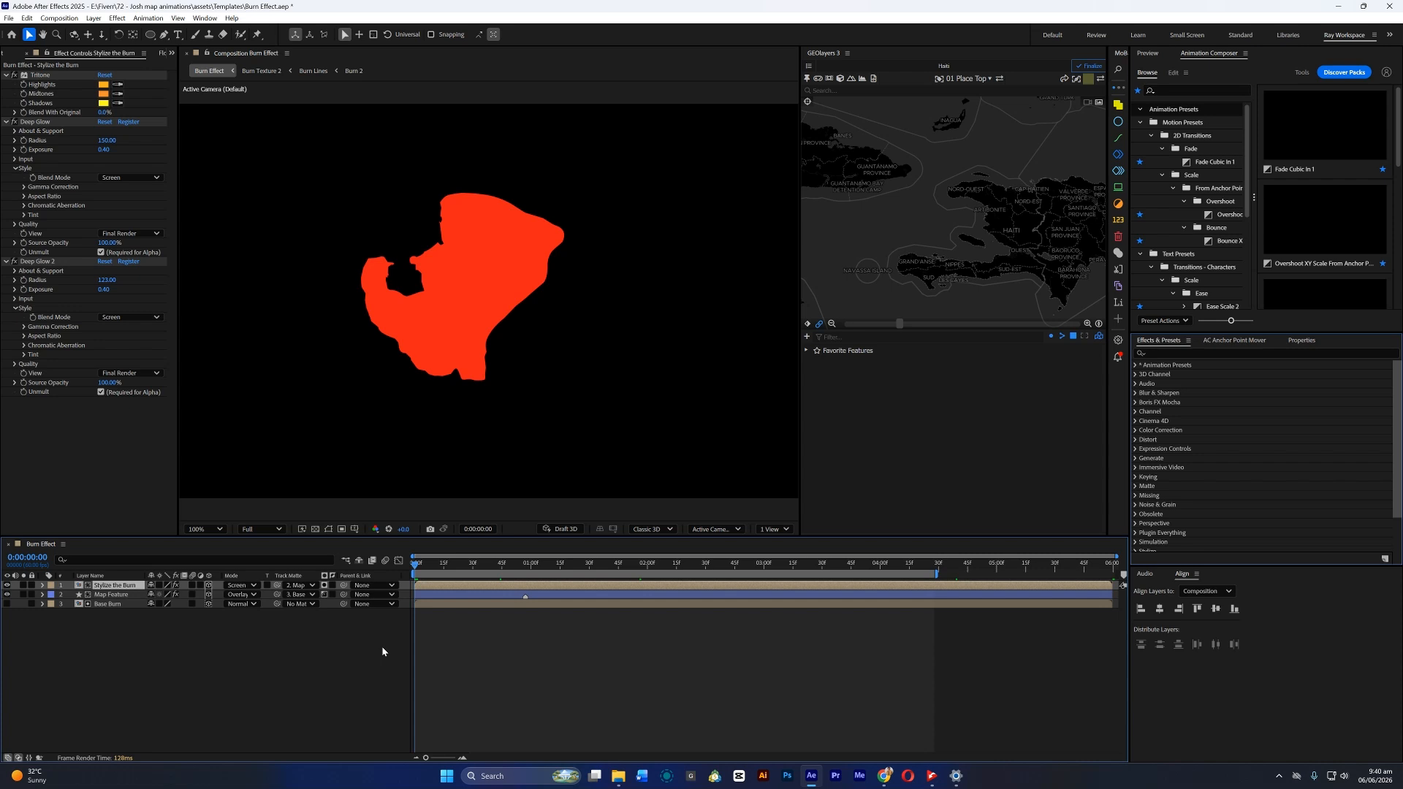
key(space)
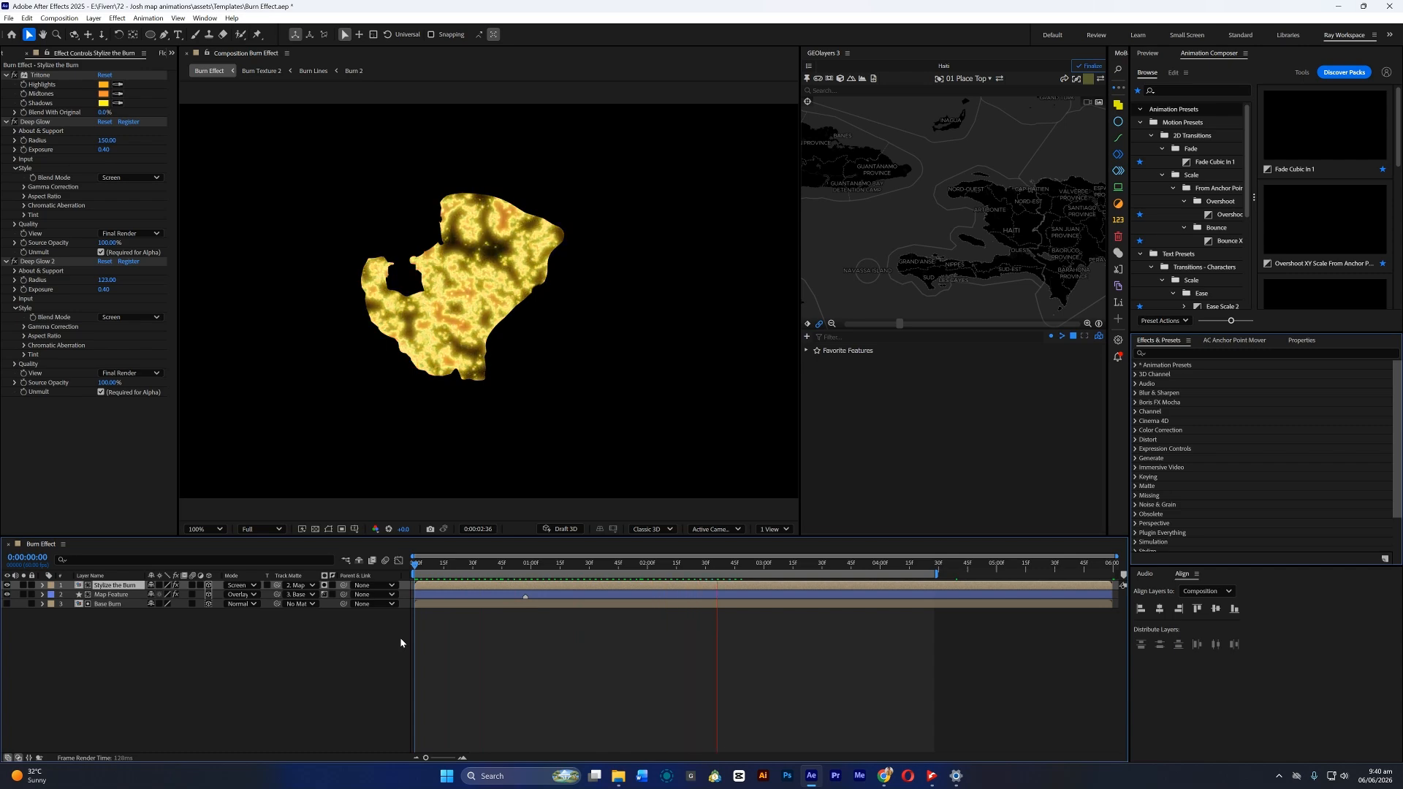
key(space)
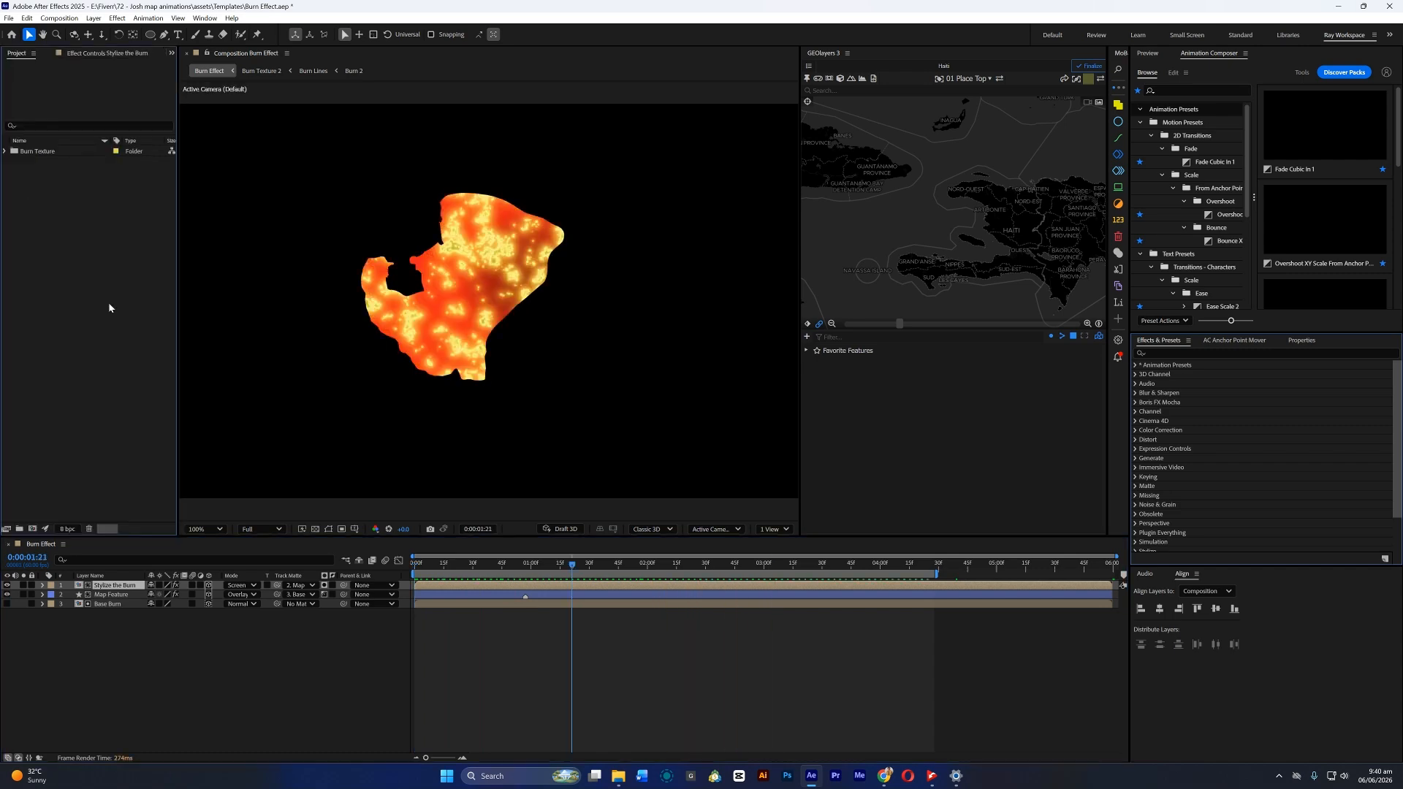
Open the recent project AEP 30.aep from the Haiti's Payment folder
click(9, 18)
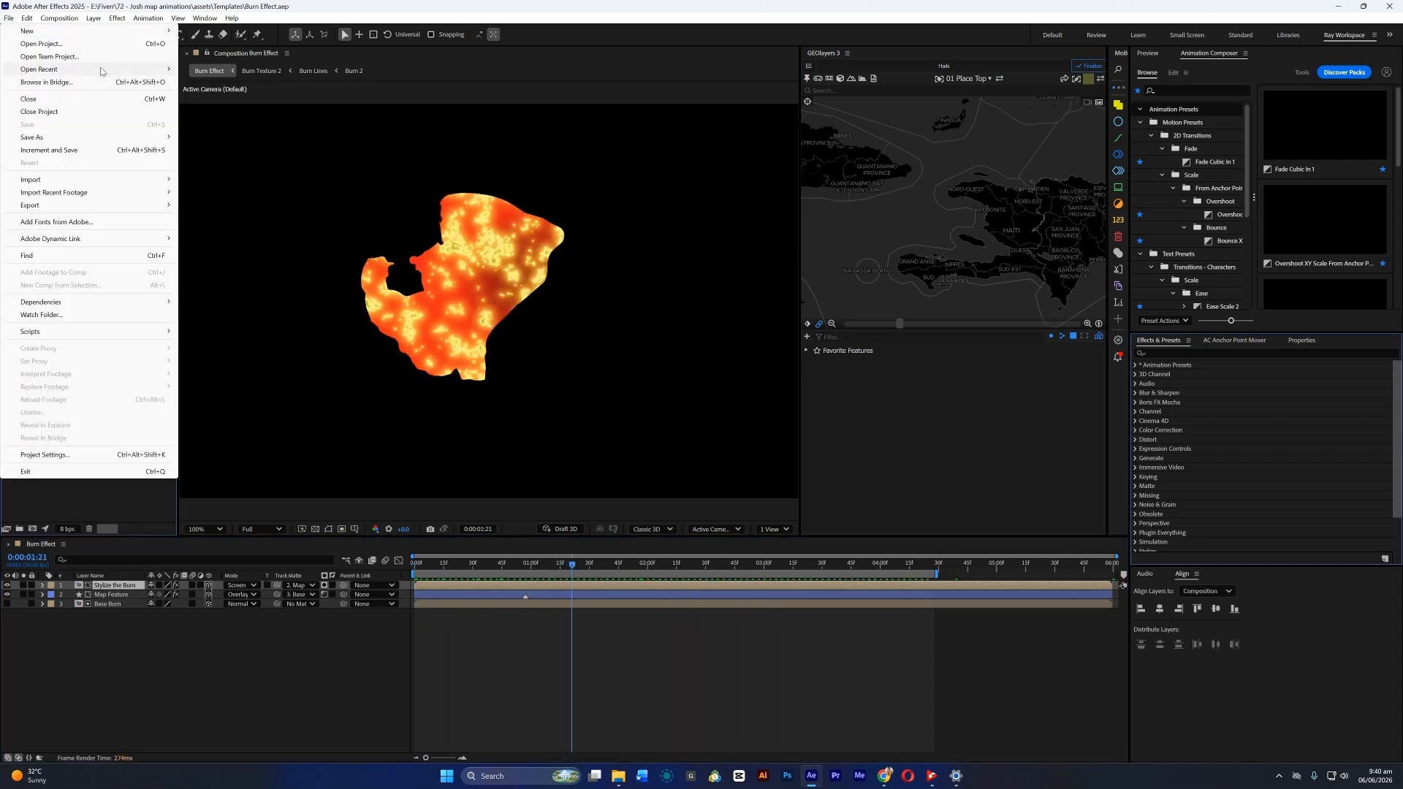
mouse_move(102, 71)
click(359, 108)
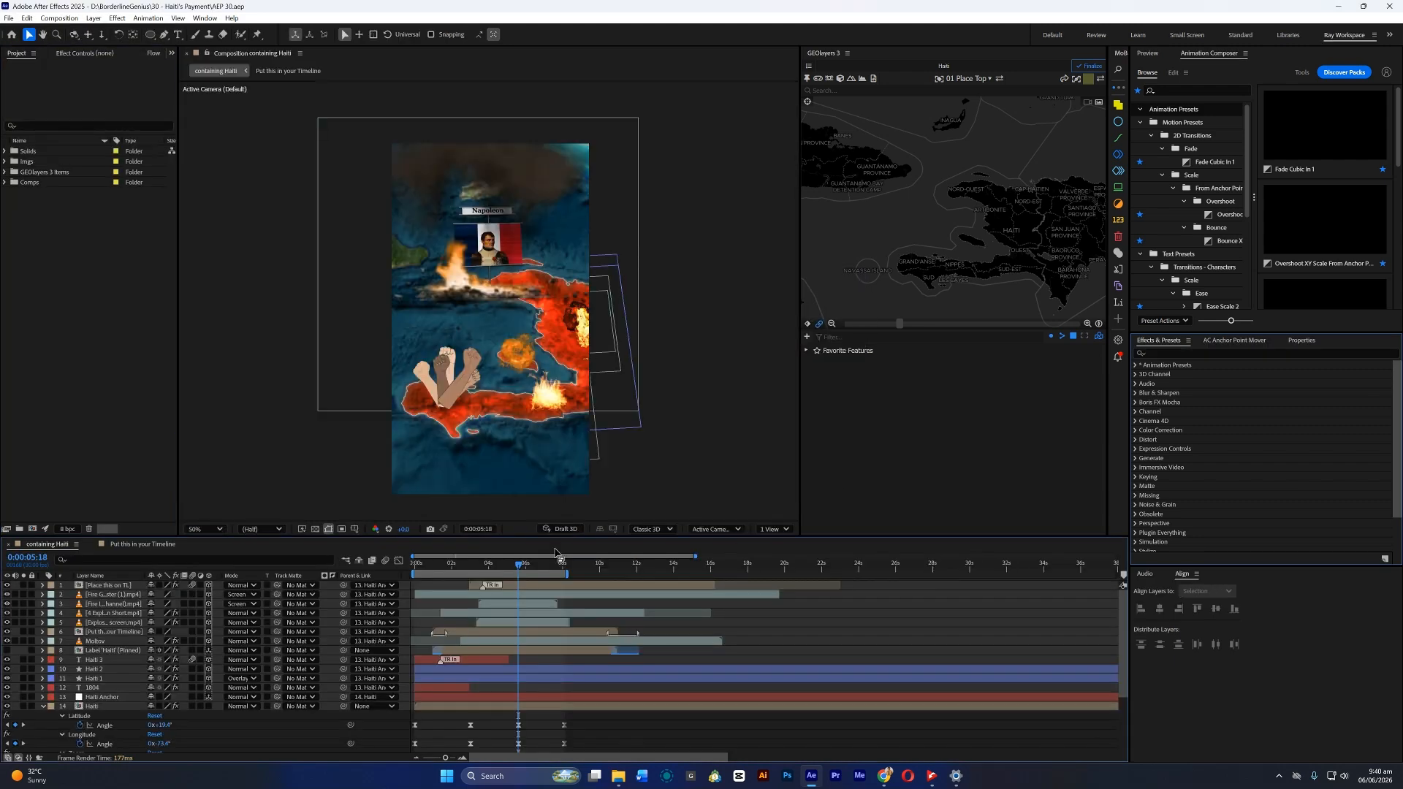
Start previewing the containing Haiti composition from the beginning and exclude audio from previews
key(Home)
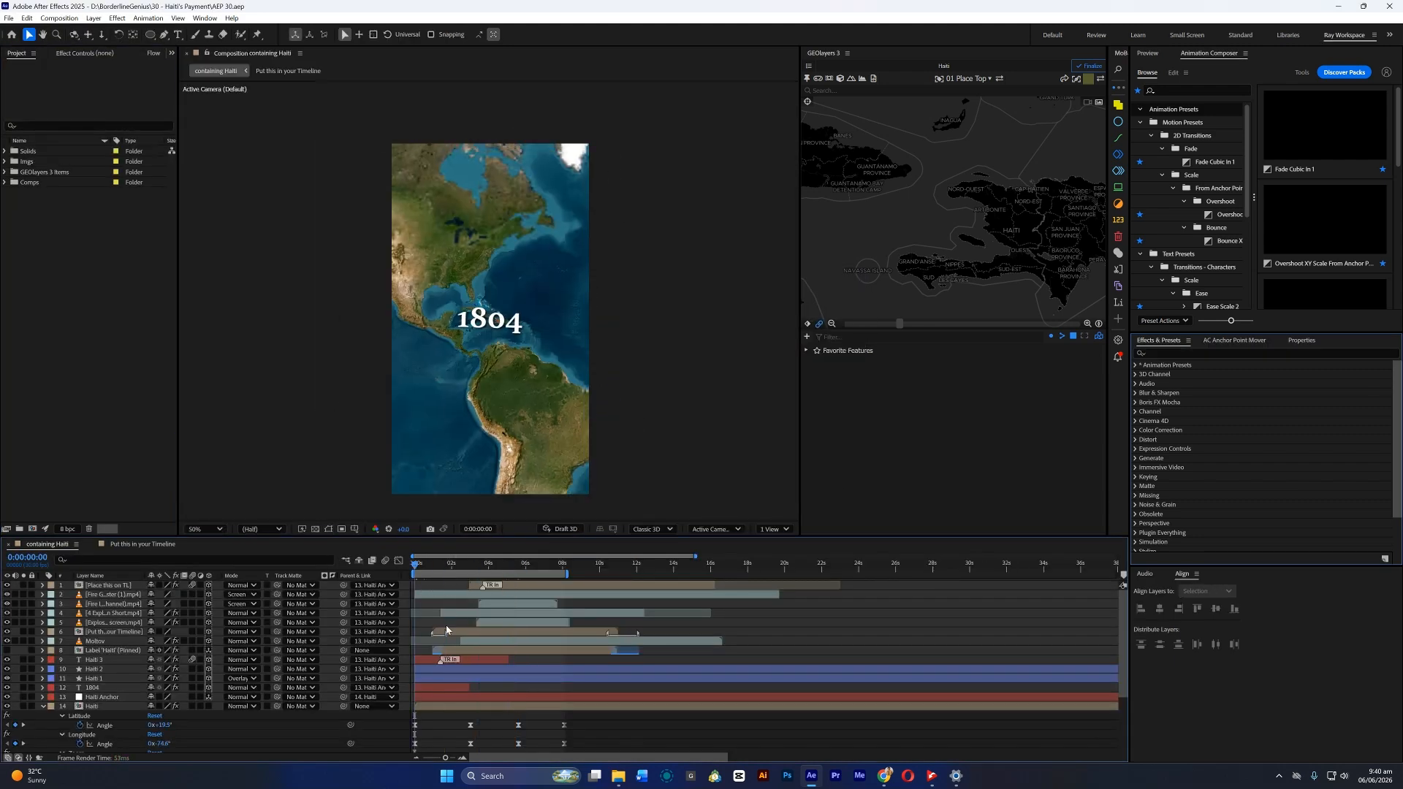
key(space)
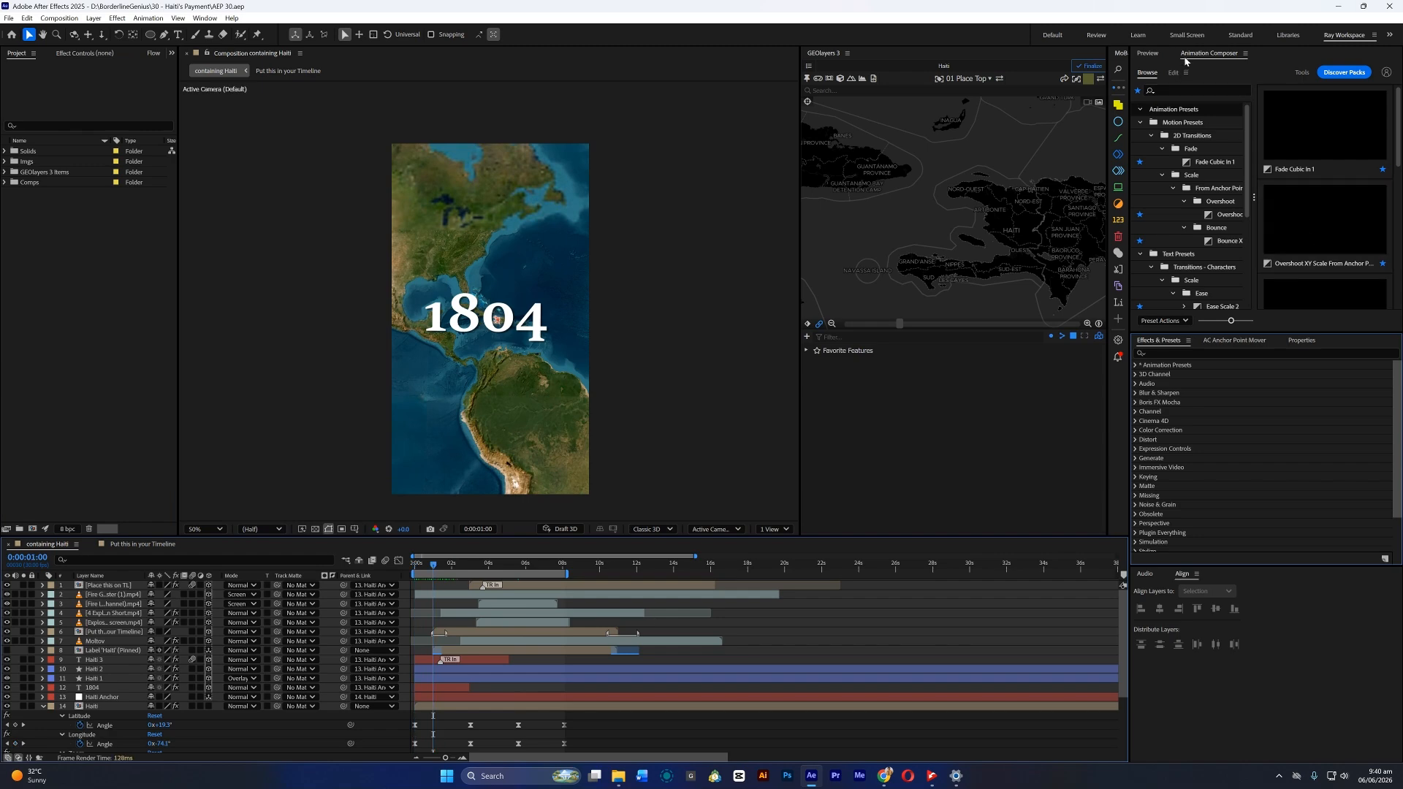
click(1150, 55)
click(1202, 108)
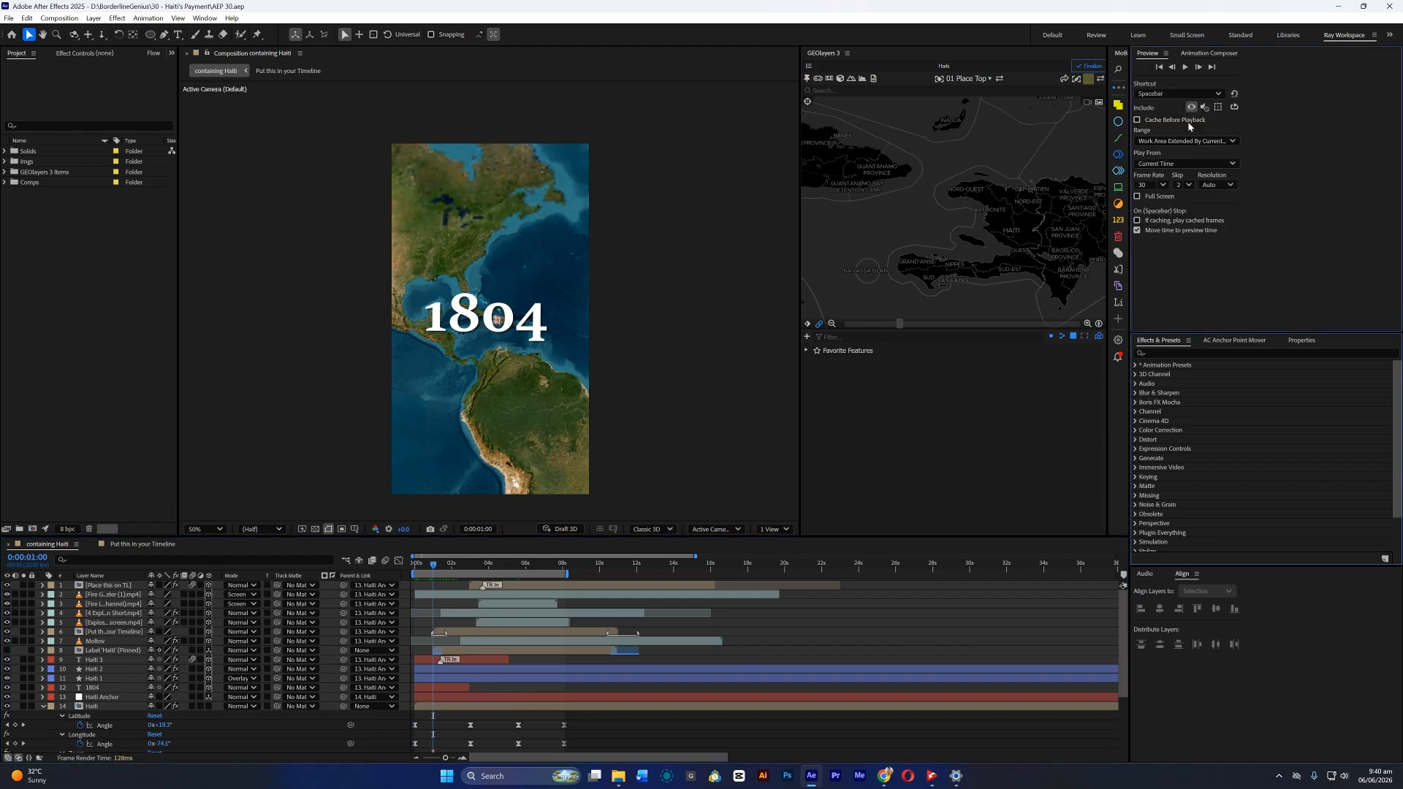
Preview the Haiti map animation from the start and park the playhead at 0:00:05:17
key(Home)
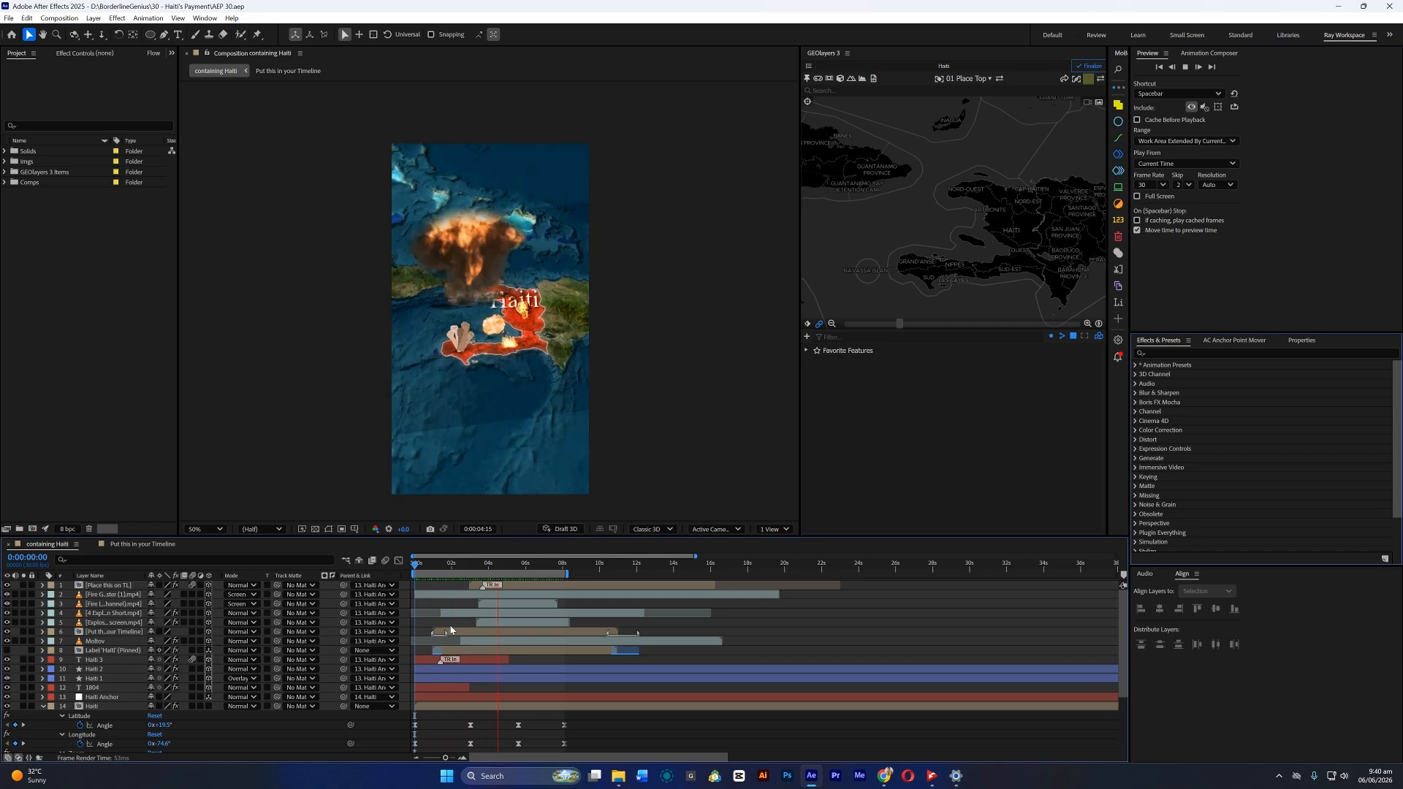
key(space)
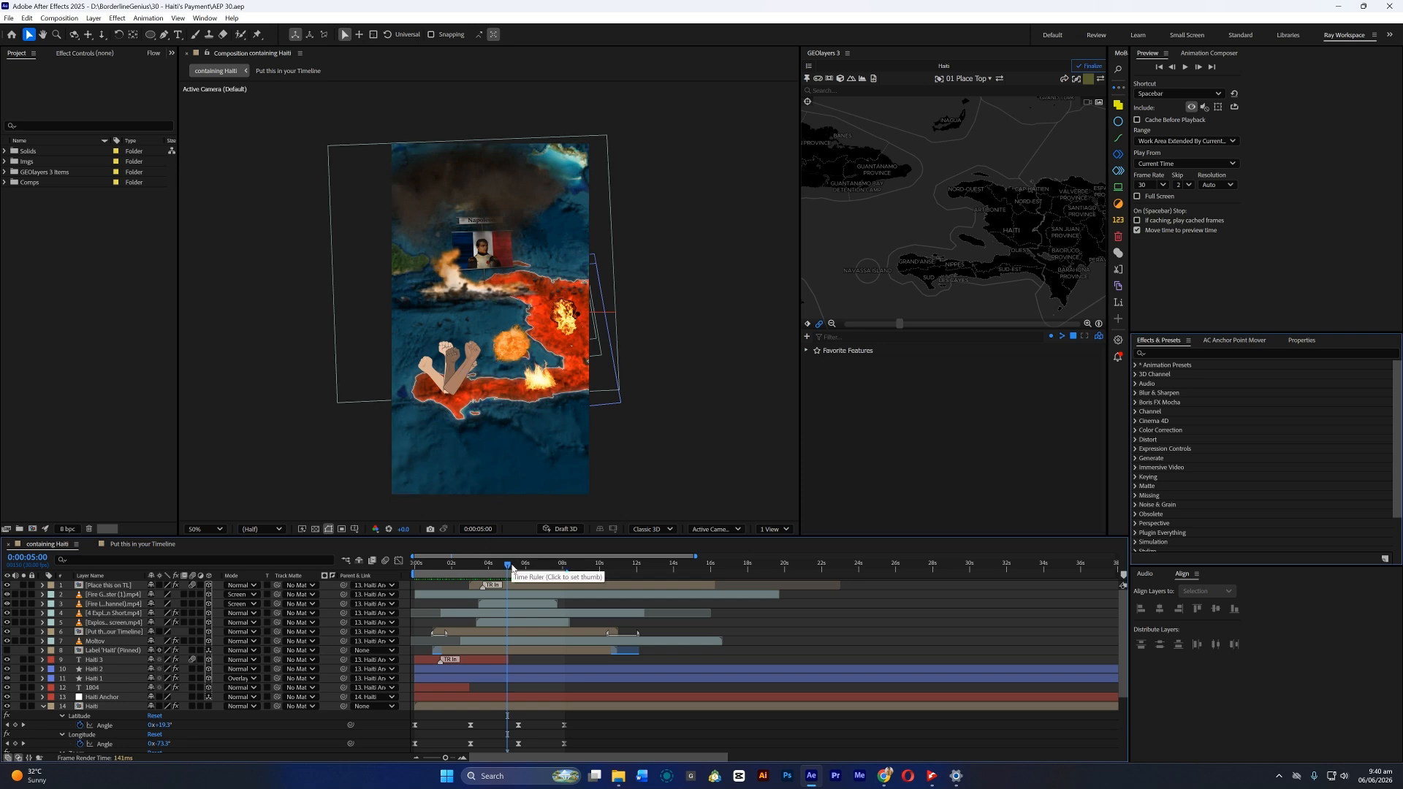
drag(511, 567, 517, 572)
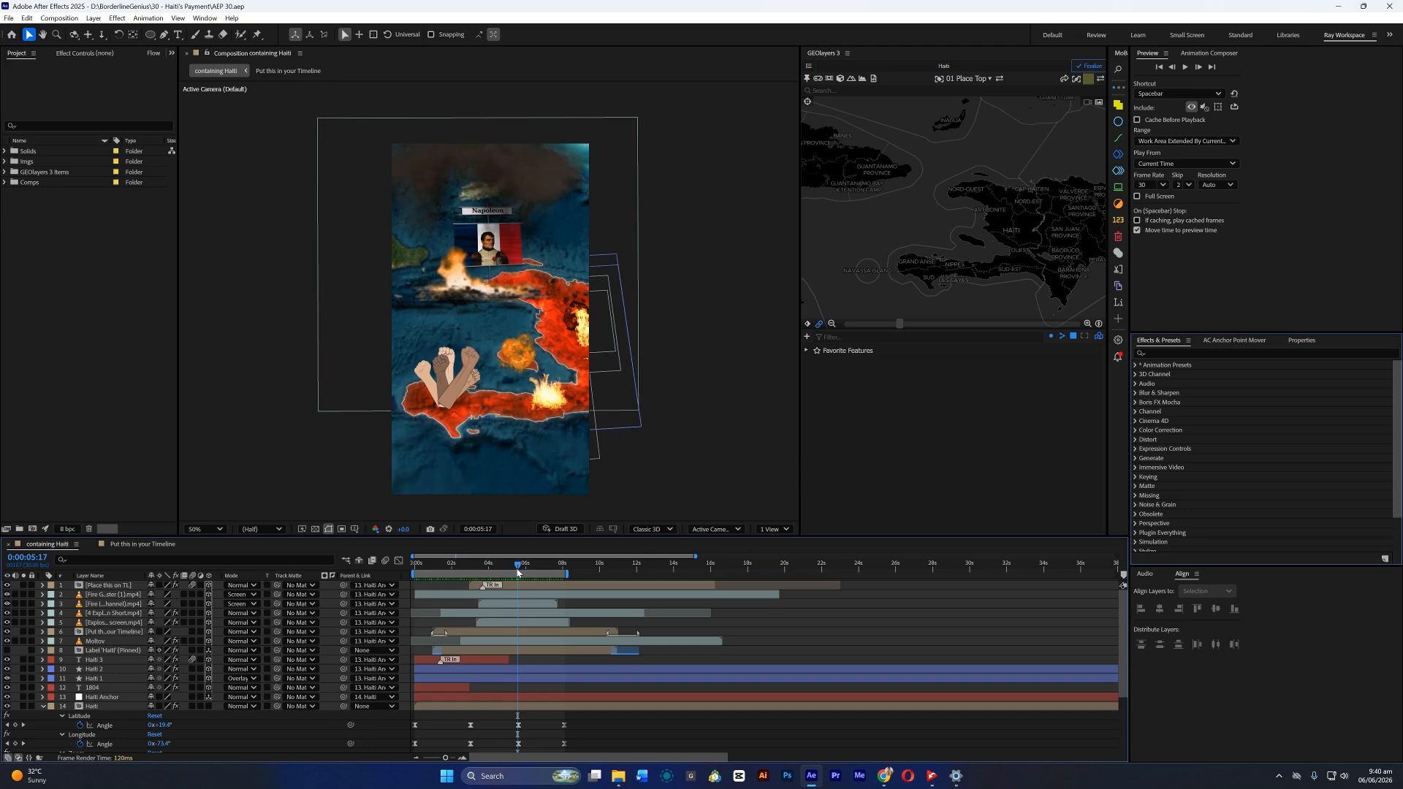
Import the Burn Effect.aep project from the Templates folder inside assets
click(553, 585)
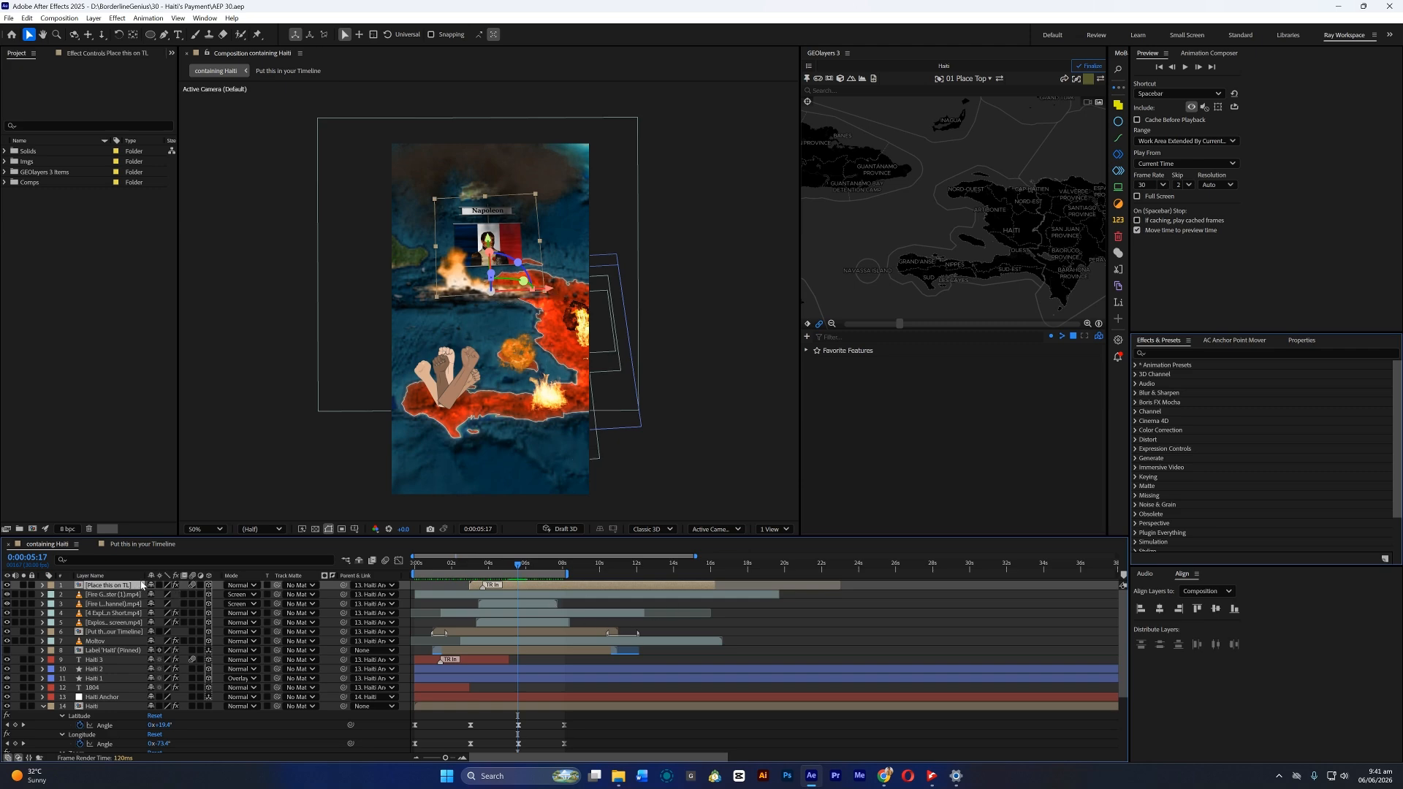
double_click(84, 239)
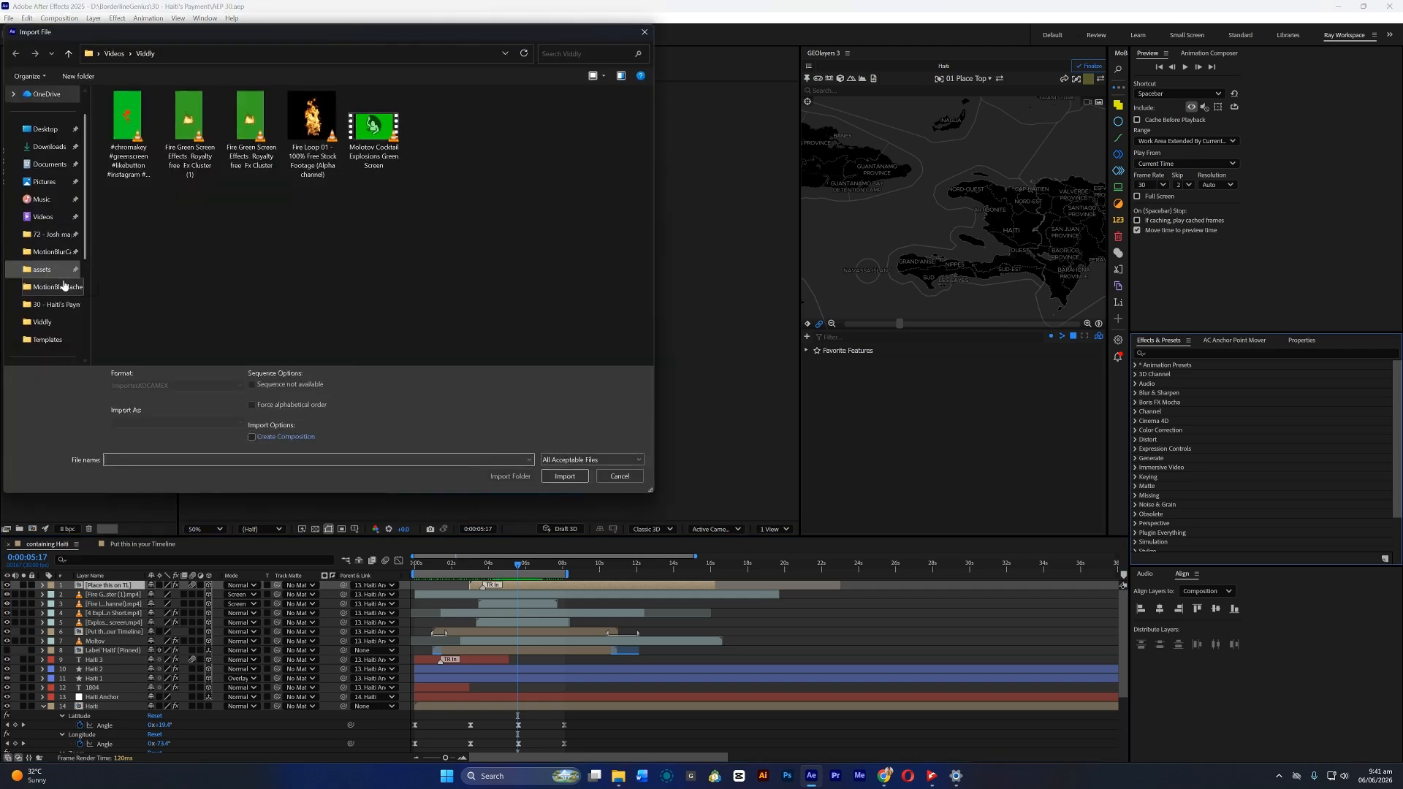
click(43, 270)
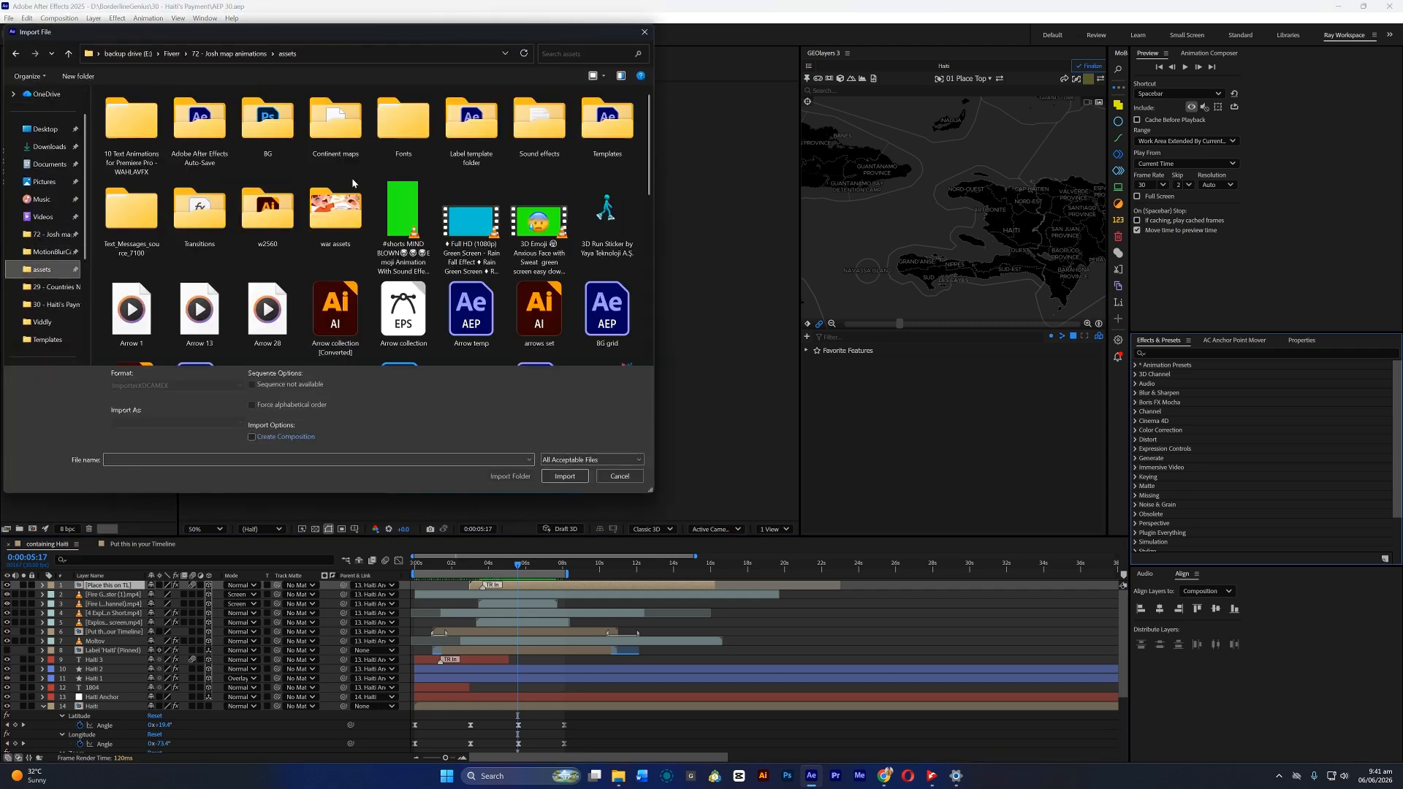
double_click(608, 120)
double_click(511, 127)
Expand the imported Burn Effect.aep folder with its Burn Texture and Burn effect subfolders to list the compositions
click(6, 193)
click(16, 204)
click(25, 224)
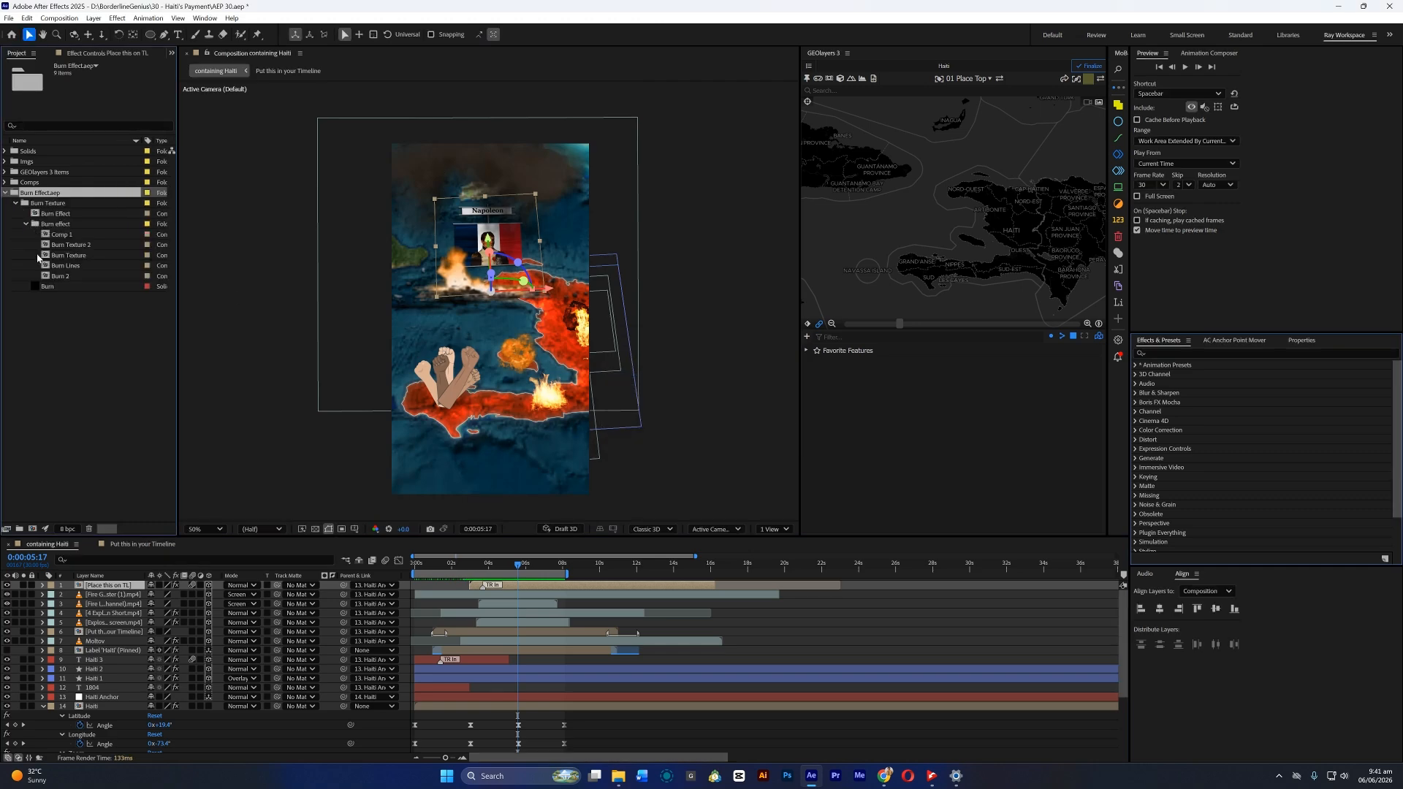
Open the Burn Effect composition and rename the Burn Texture composition in the project as Base Burn
double_click(56, 213)
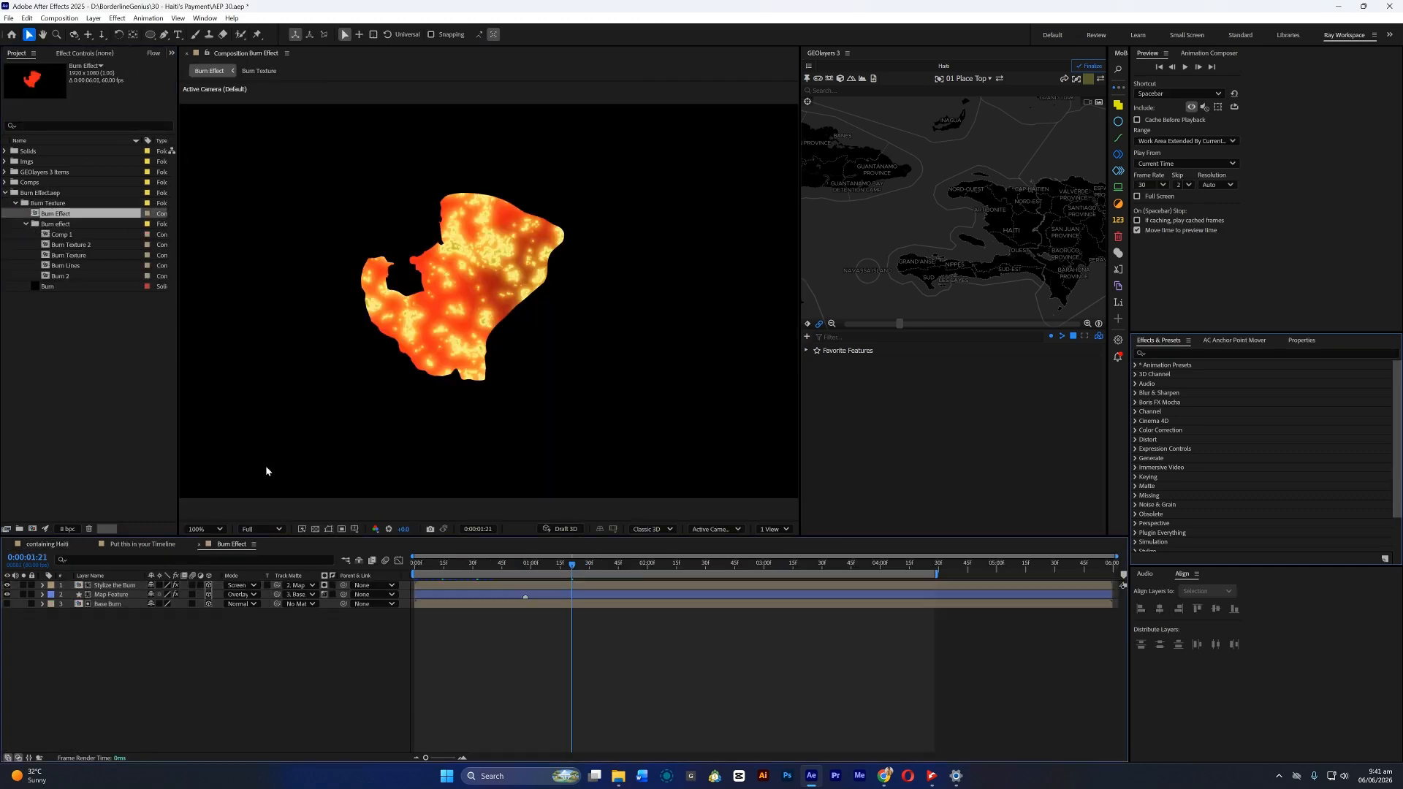
click(73, 255)
key(Return)
text(Base Burn)
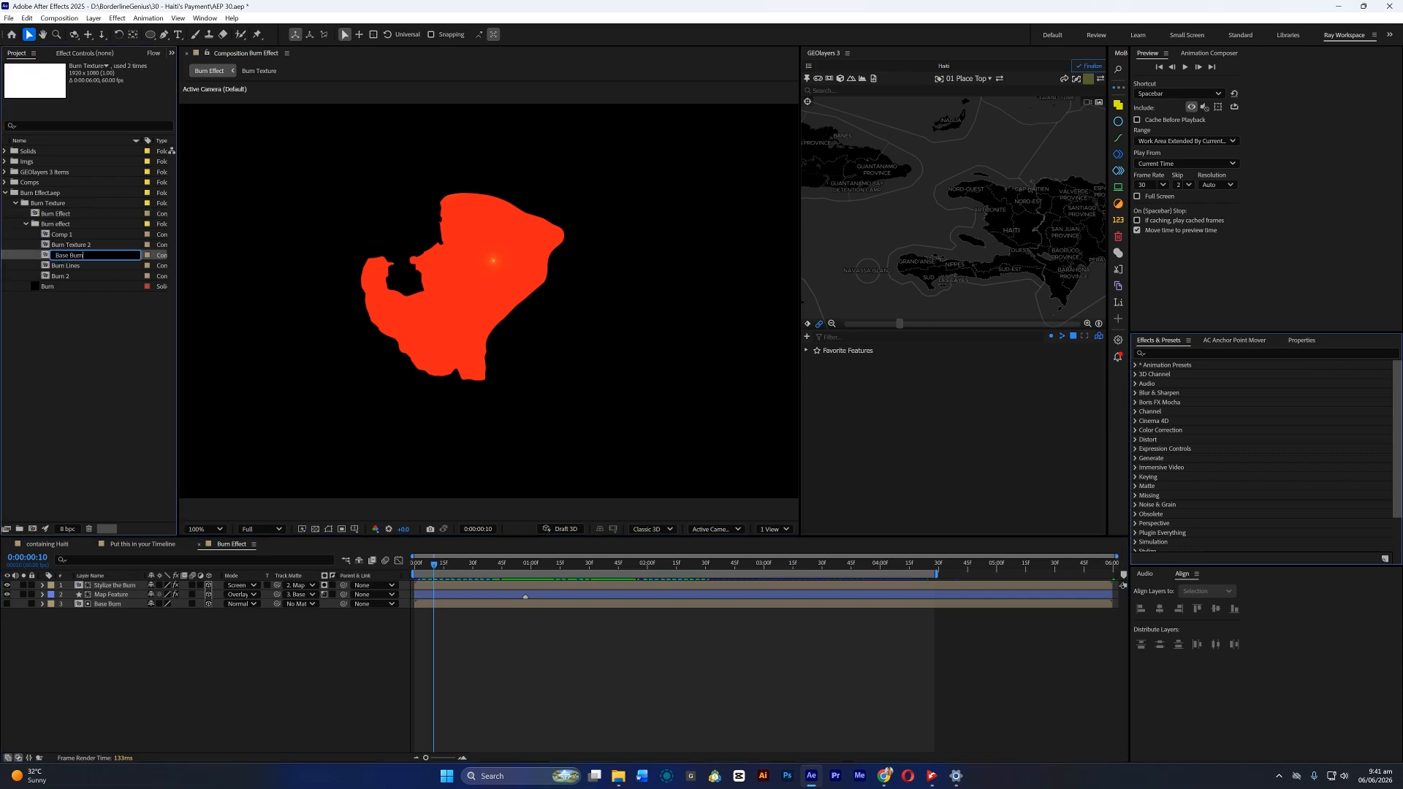
key(Return)
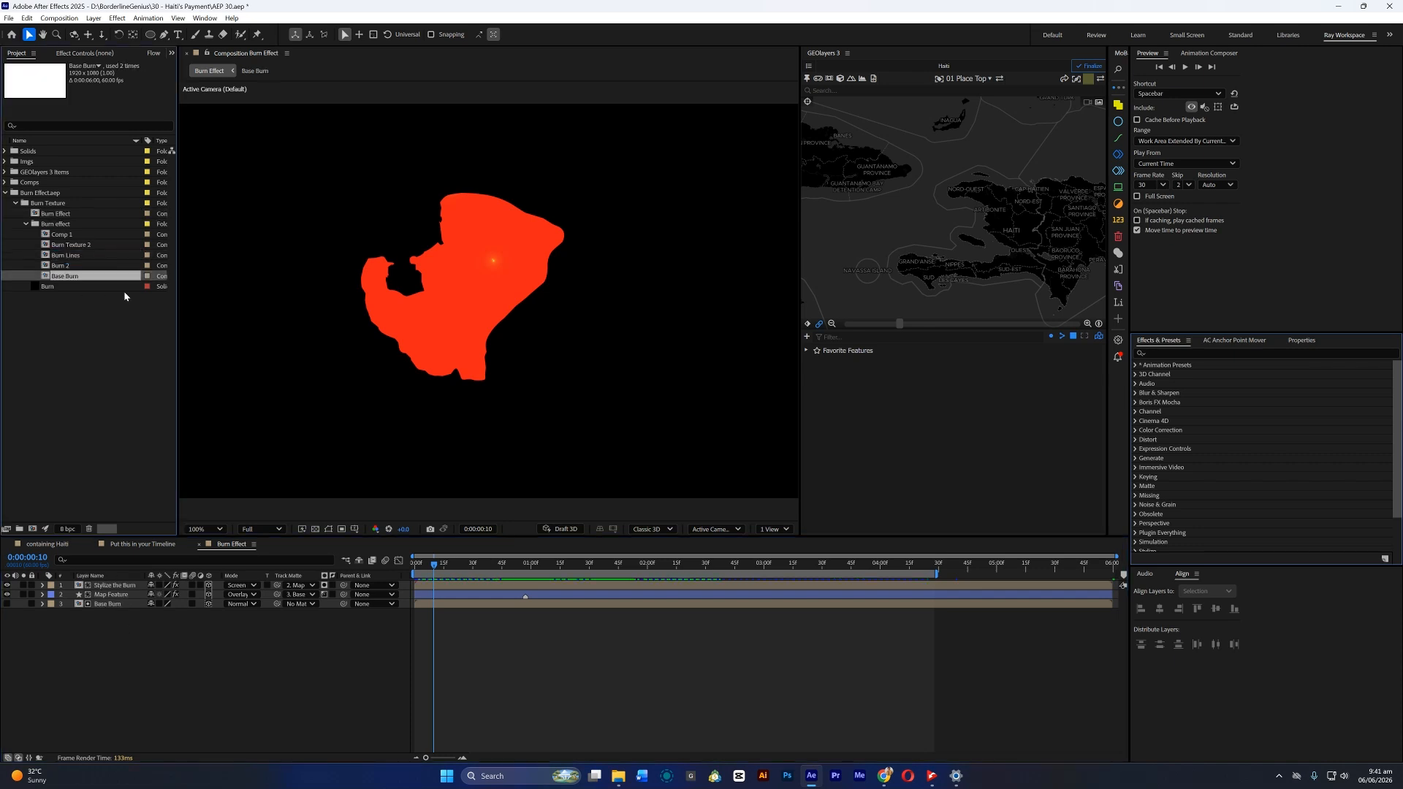
Rename the Burn Texture 2 composition as Stylize the Burn
click(86, 246)
key(Return)
text(St)
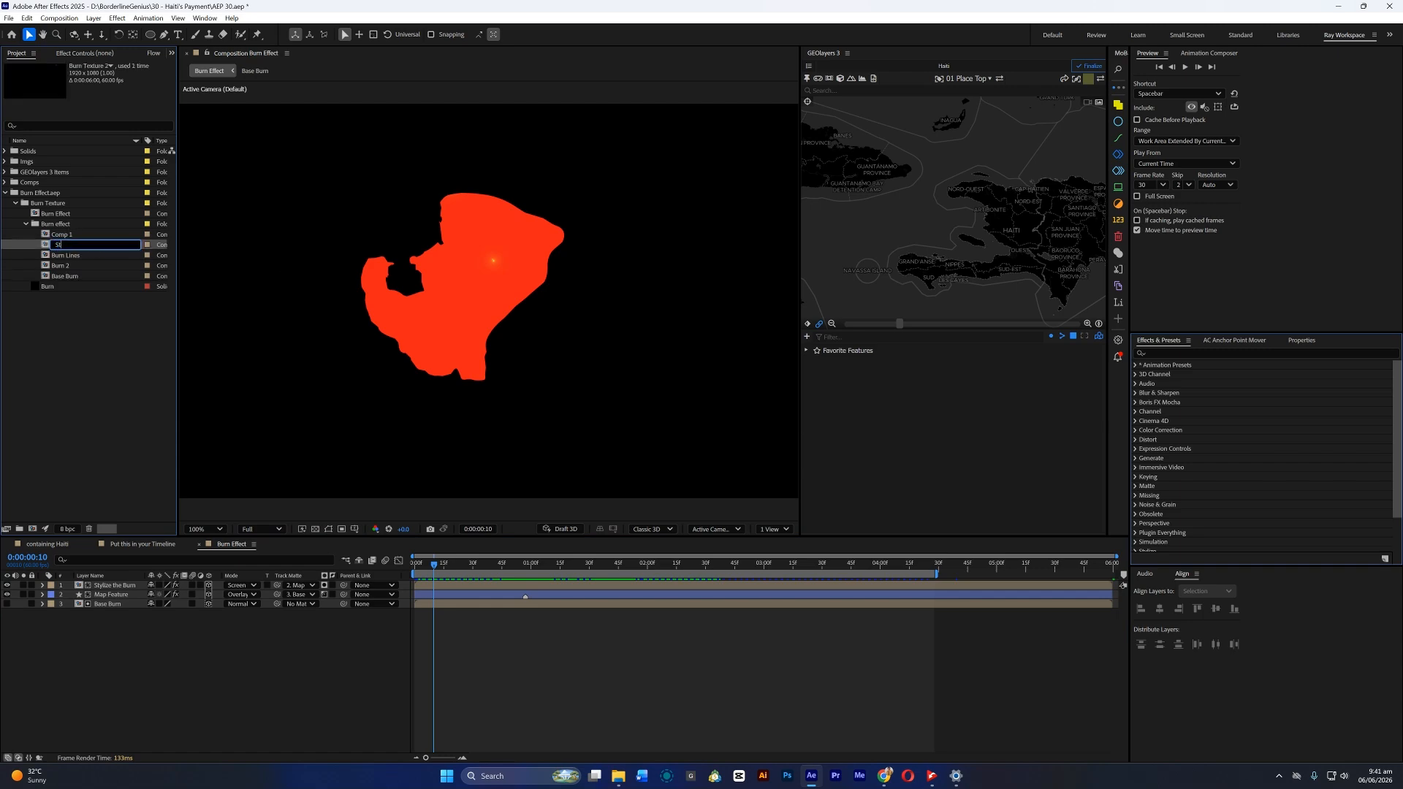
text(ylize the Burn)
key(Return)
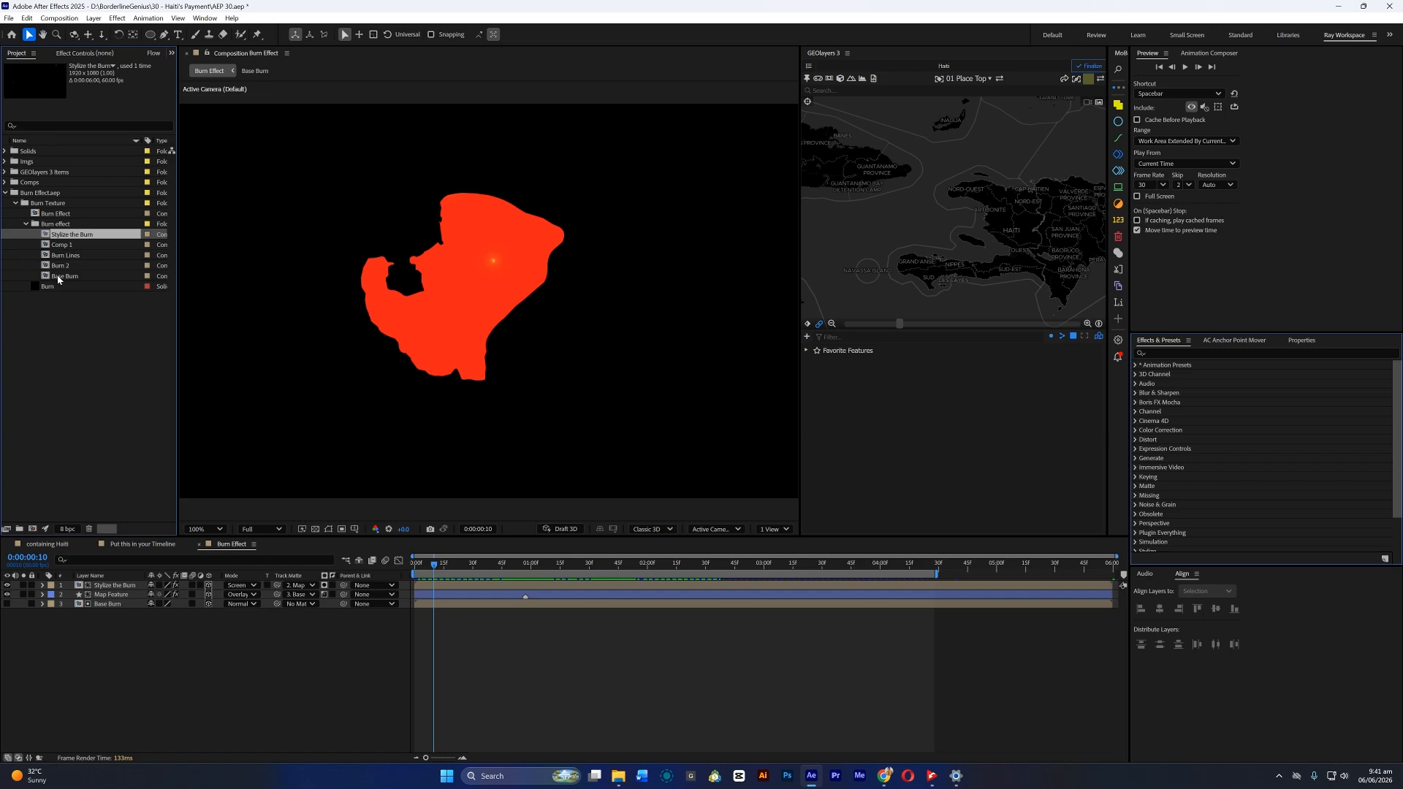
Return to the containing Haiti composition and add Stylize the Burn as a layer above Place this on TL
click(93, 544)
click(93, 545)
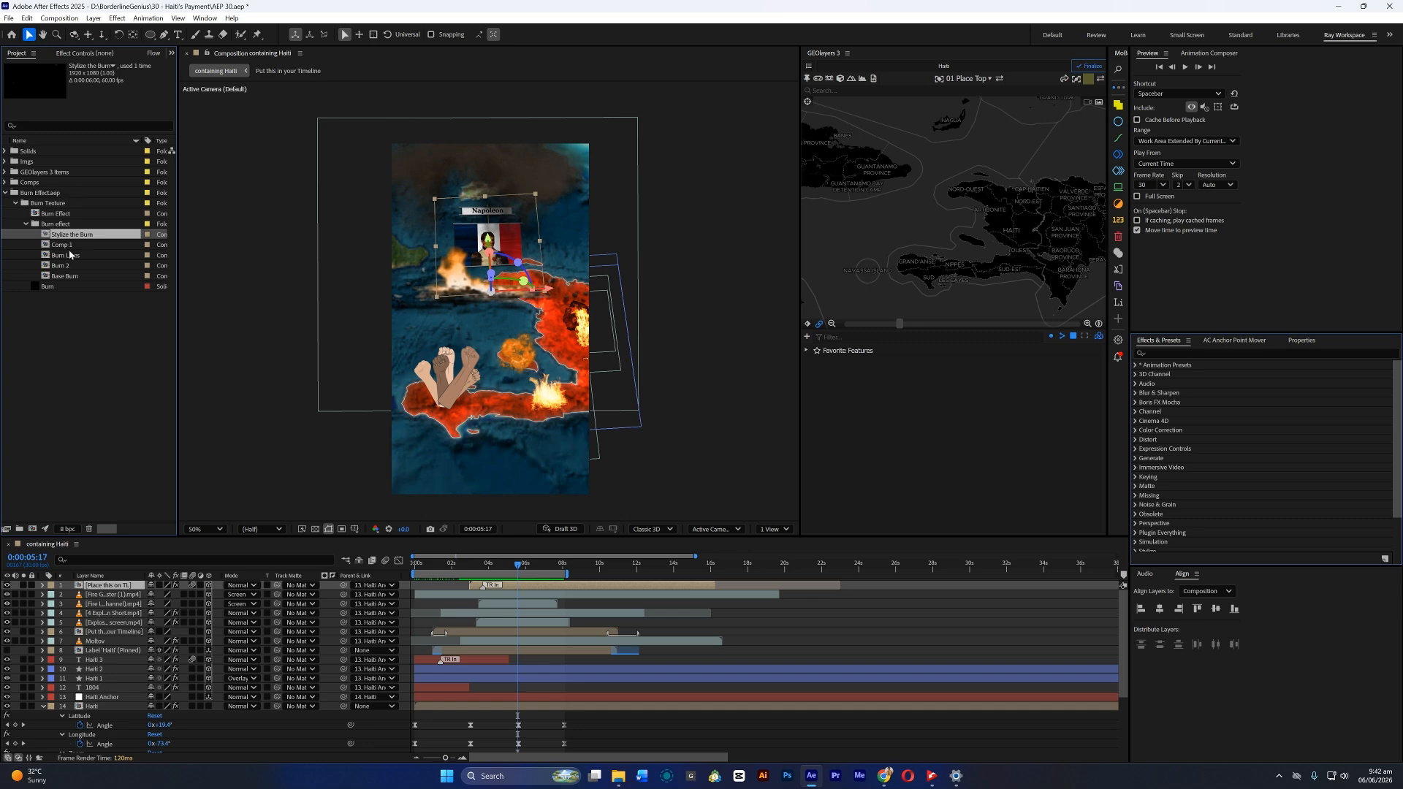
mouse_move(75, 238)
mouse_down()
mouse_move(291, 347)
mouse_move(494, 573)
mouse_move(547, 593)
mouse_up()
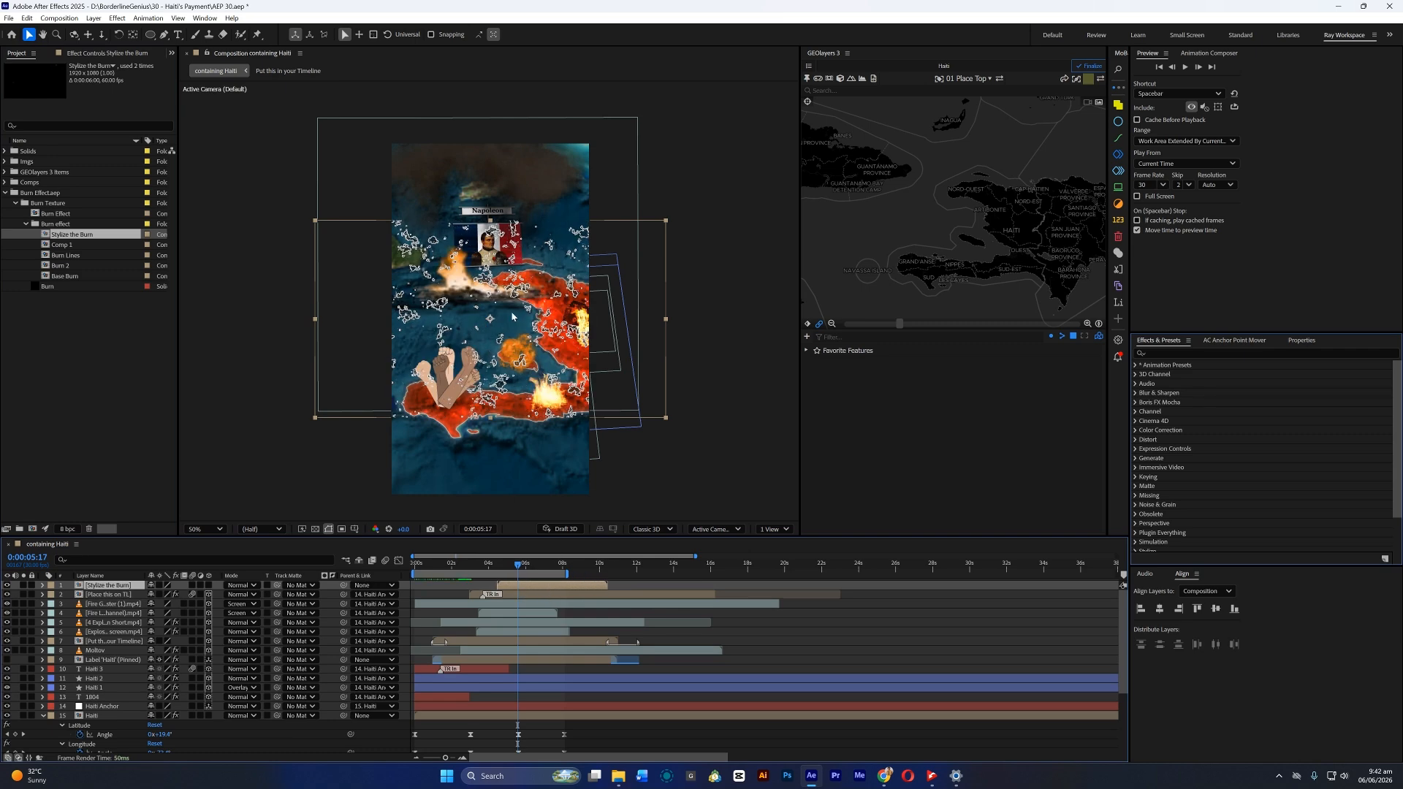
drag(517, 315, 512, 243)
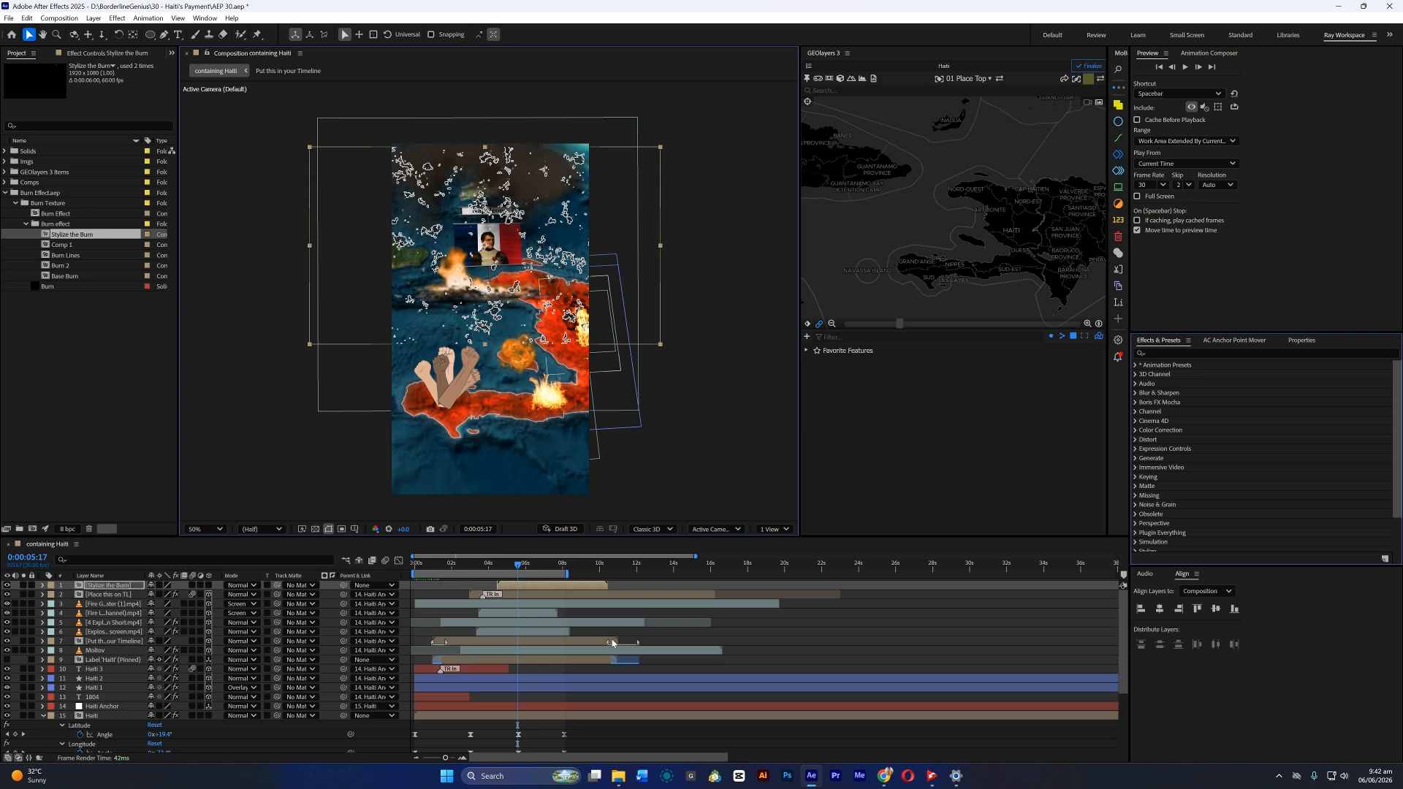
key(ctrl+z)
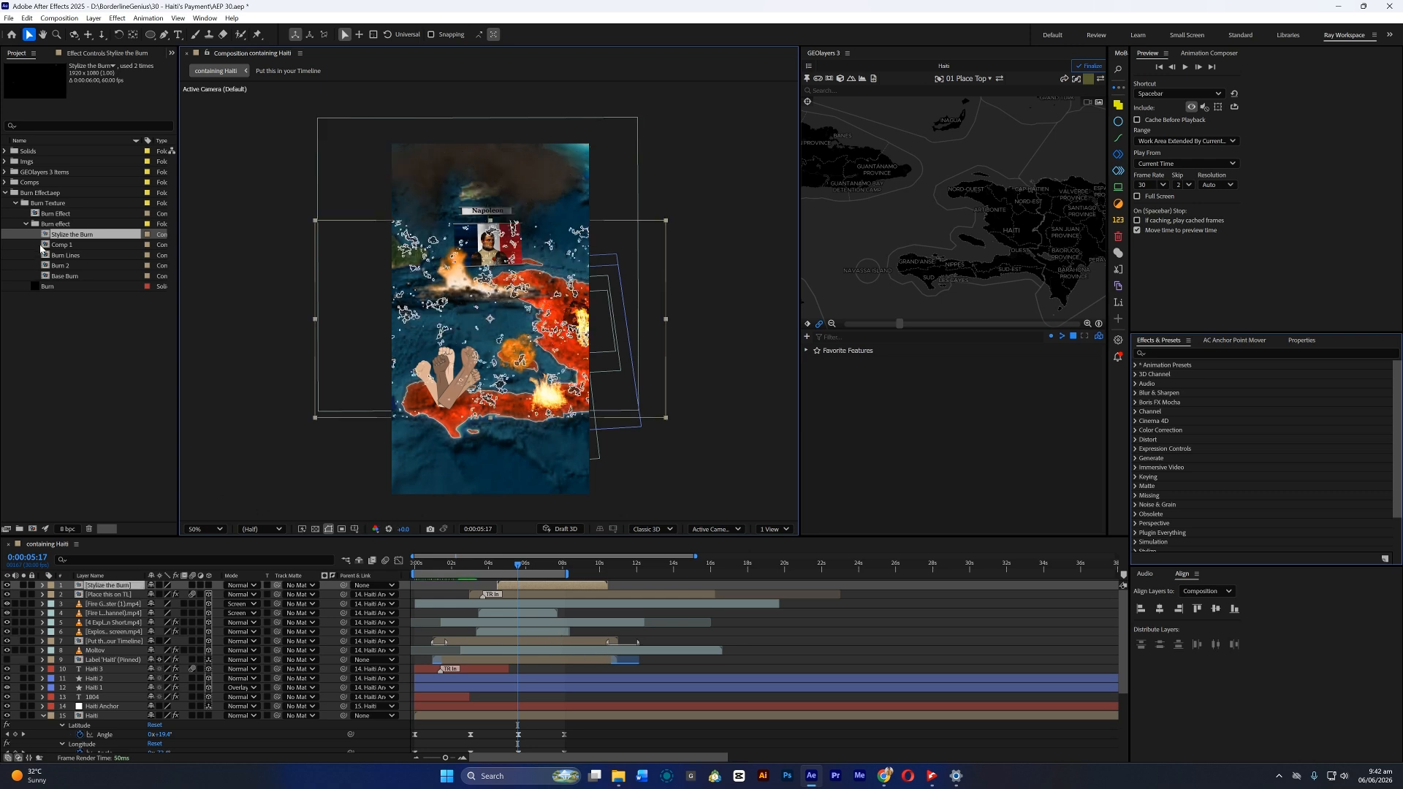
Add Base Burn directly below the Place this on TL layer and move both burn layers up over the flag image
mouse_move(75, 281)
mouse_down()
mouse_move(511, 562)
mouse_move(516, 607)
mouse_up()
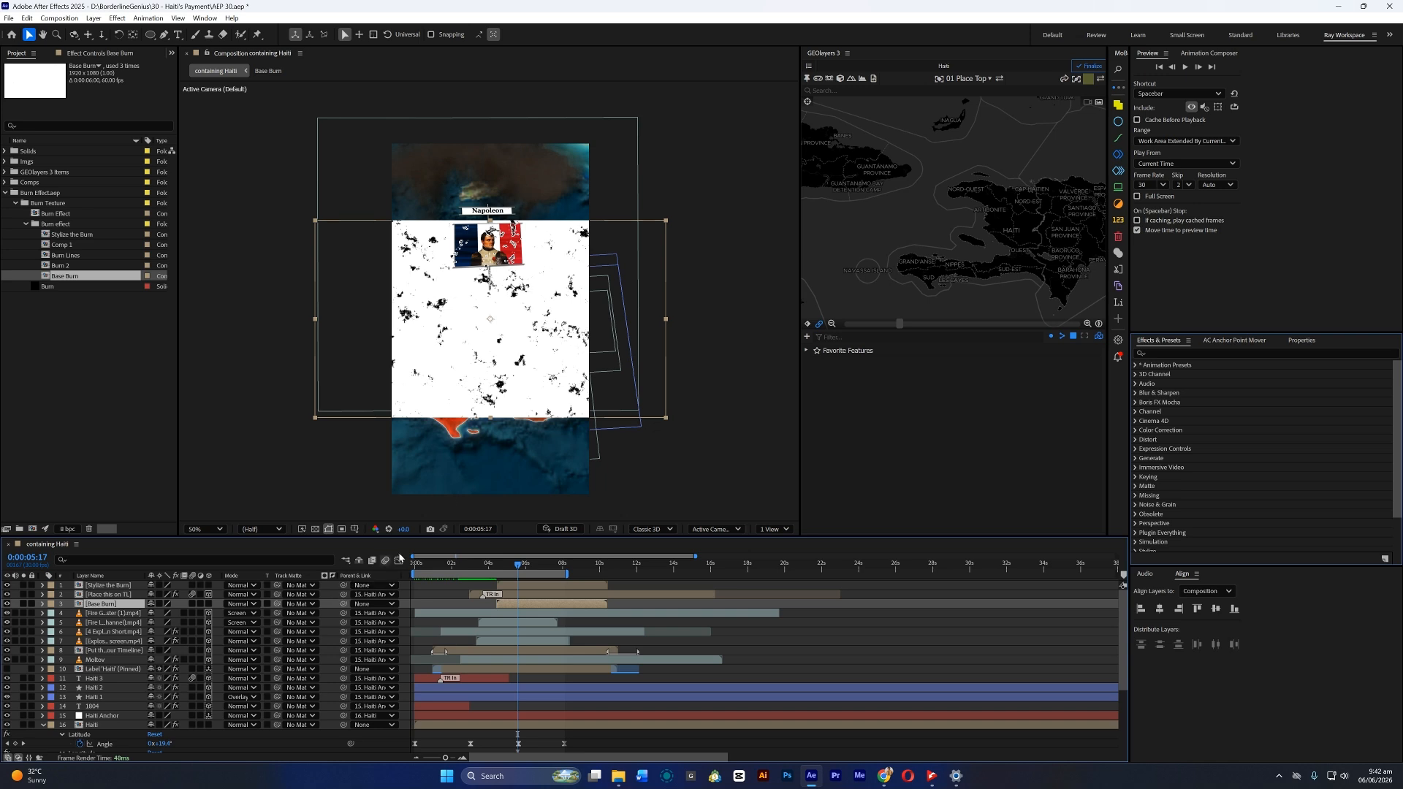
shift+click(552, 585)
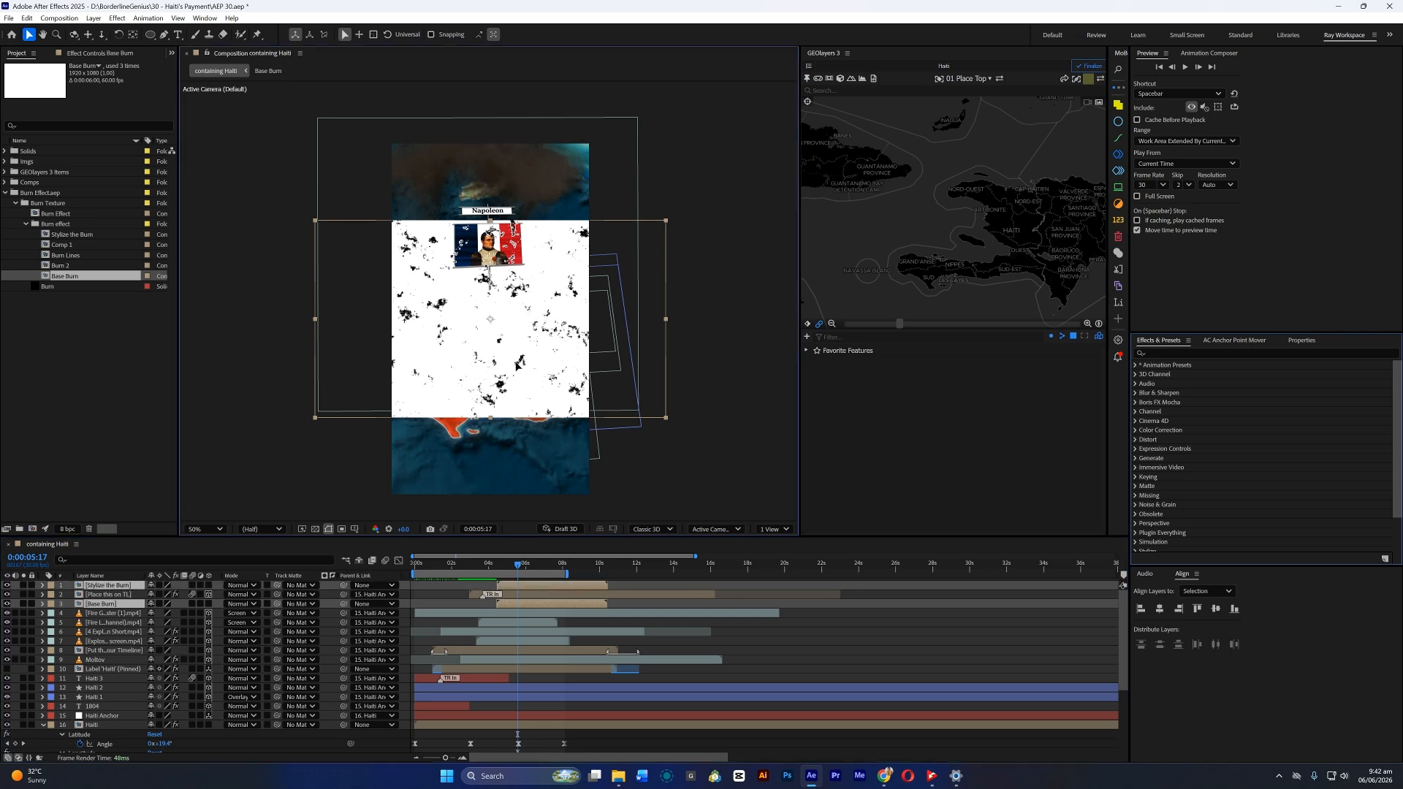
drag(518, 360, 519, 299)
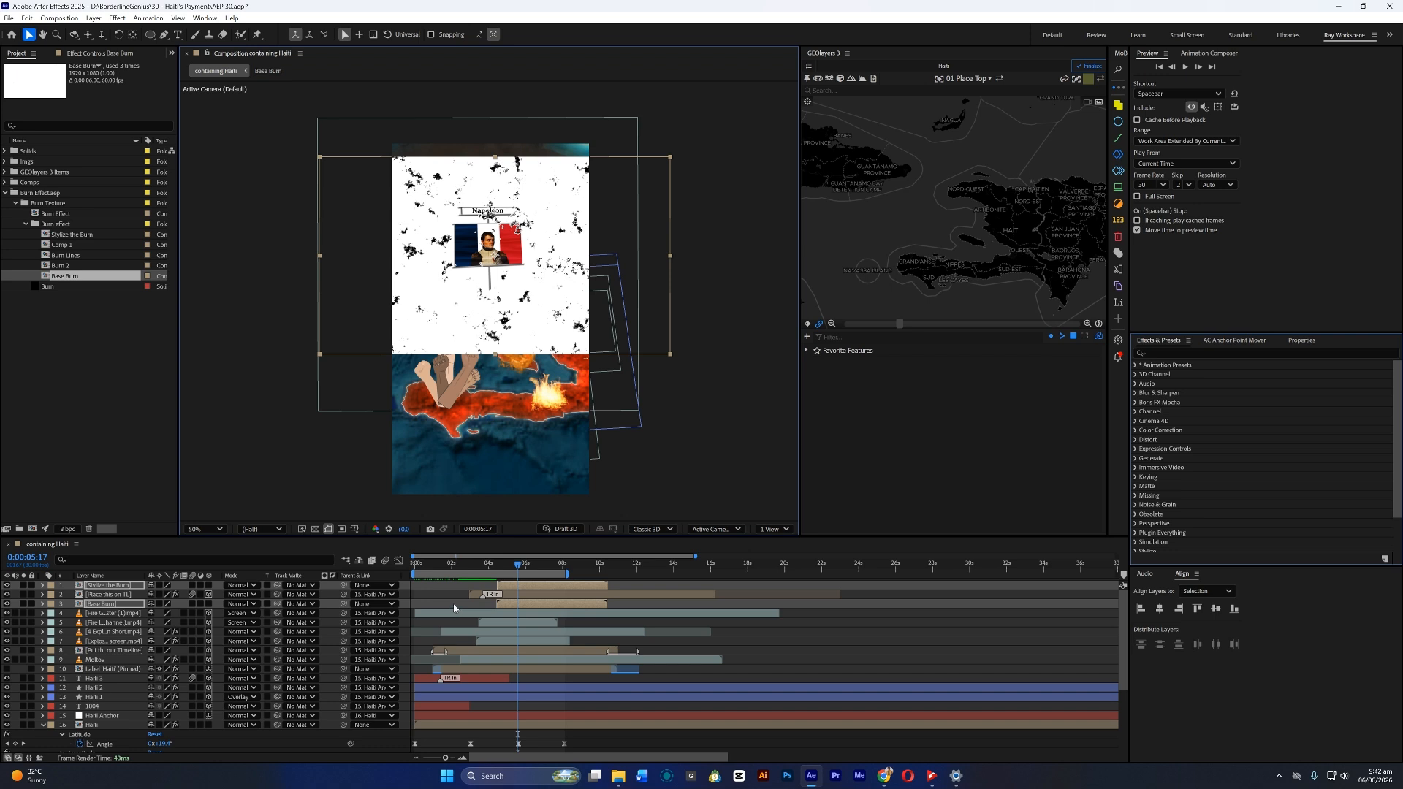
Make the Stylize the Burn and Base Burn layers 3D and parent both to Haiti Anchor
click(208, 605)
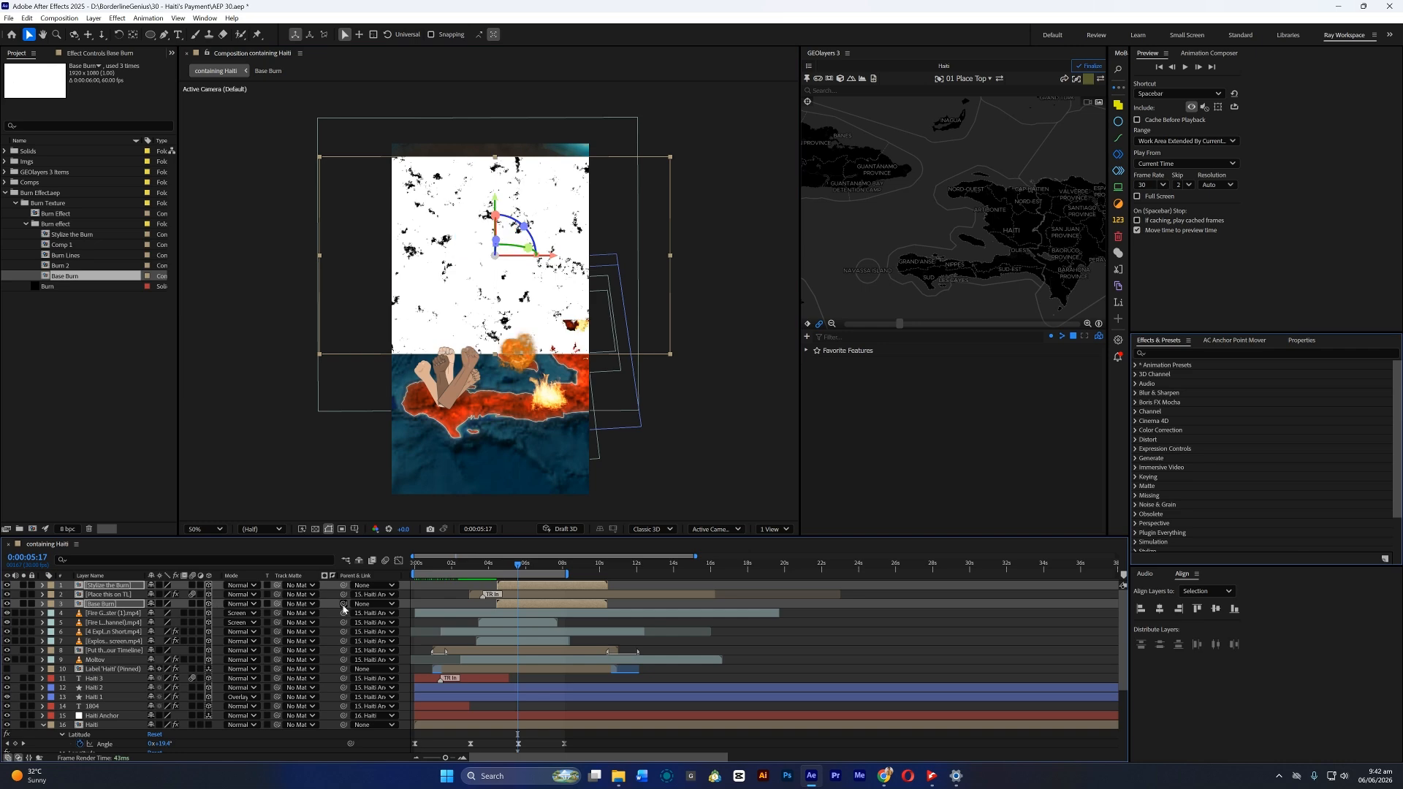
click(372, 603)
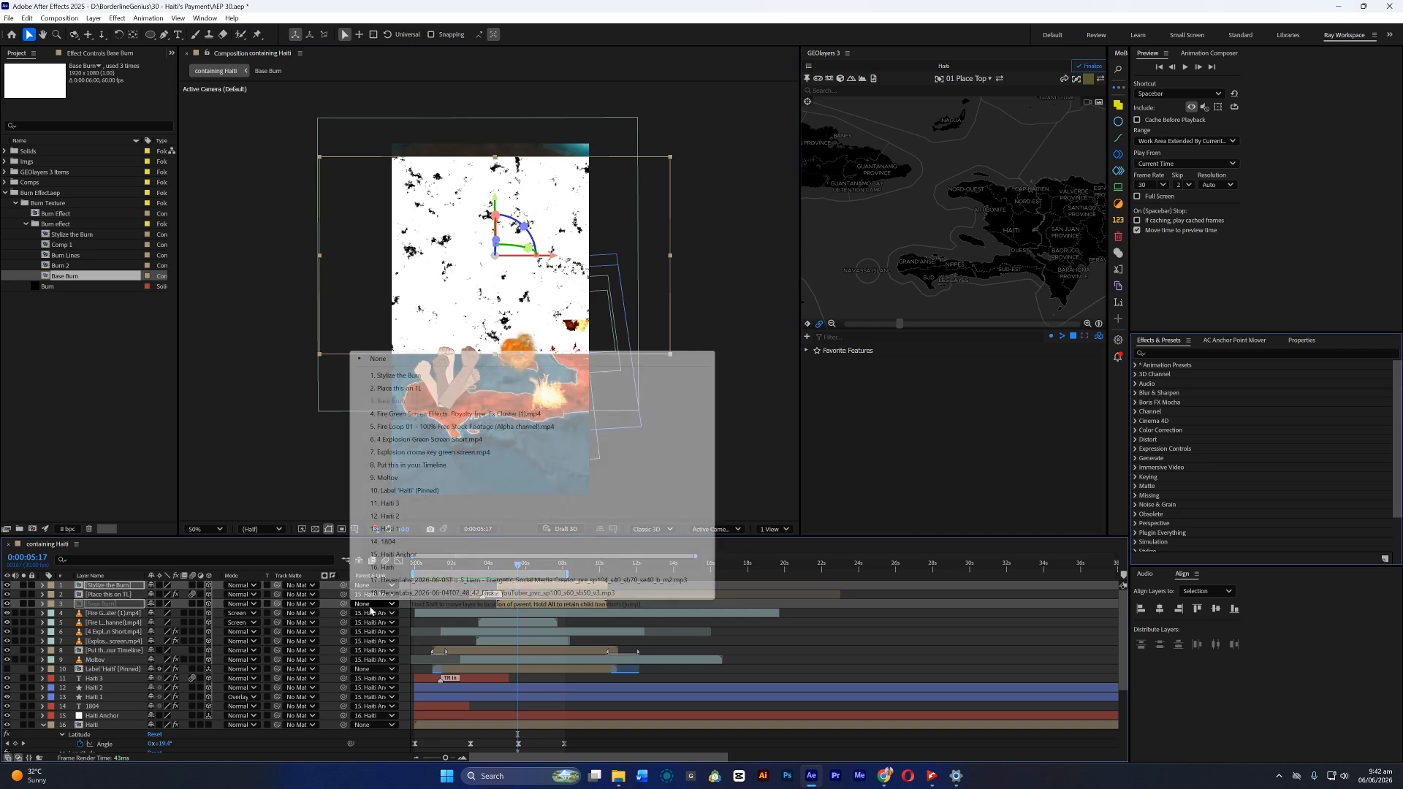
click(409, 554)
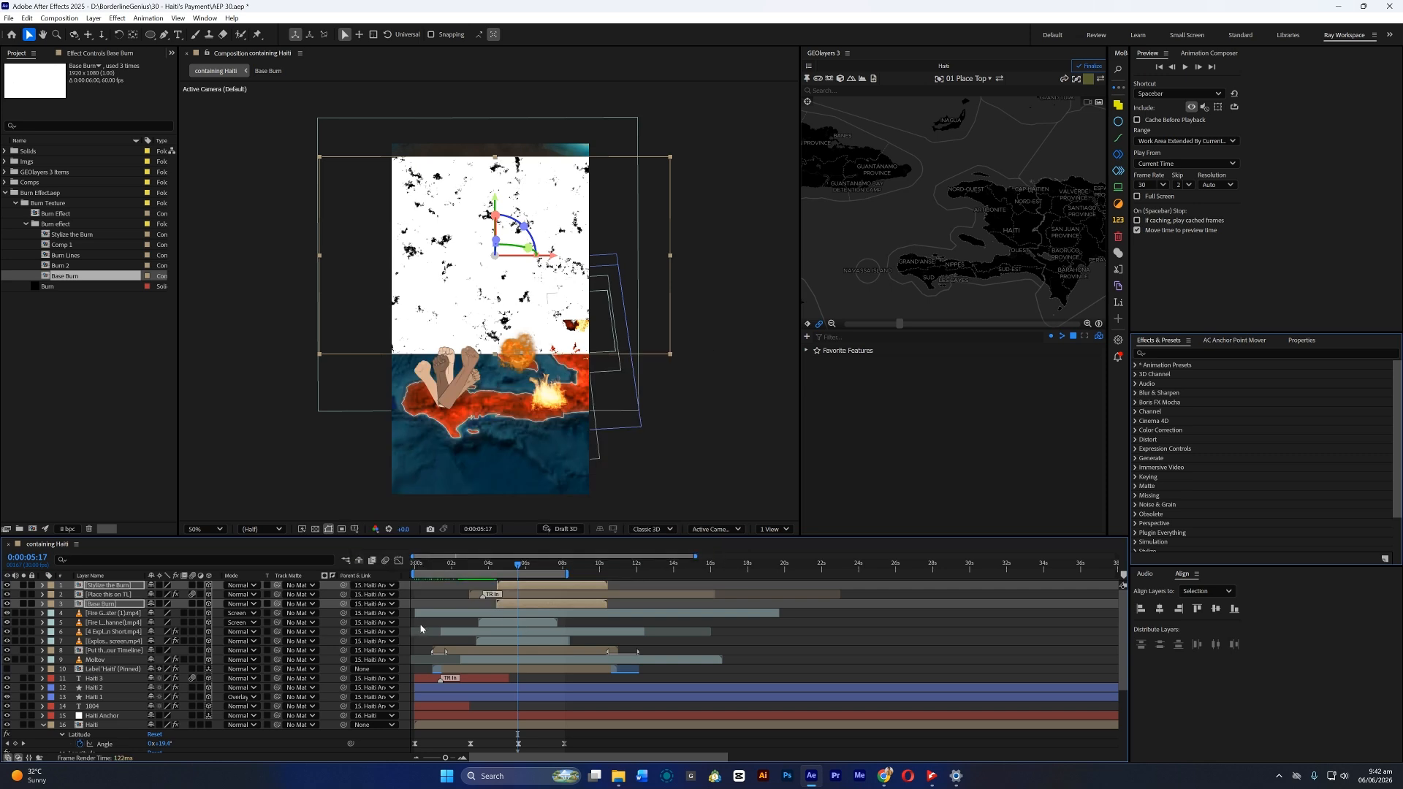
click(434, 598)
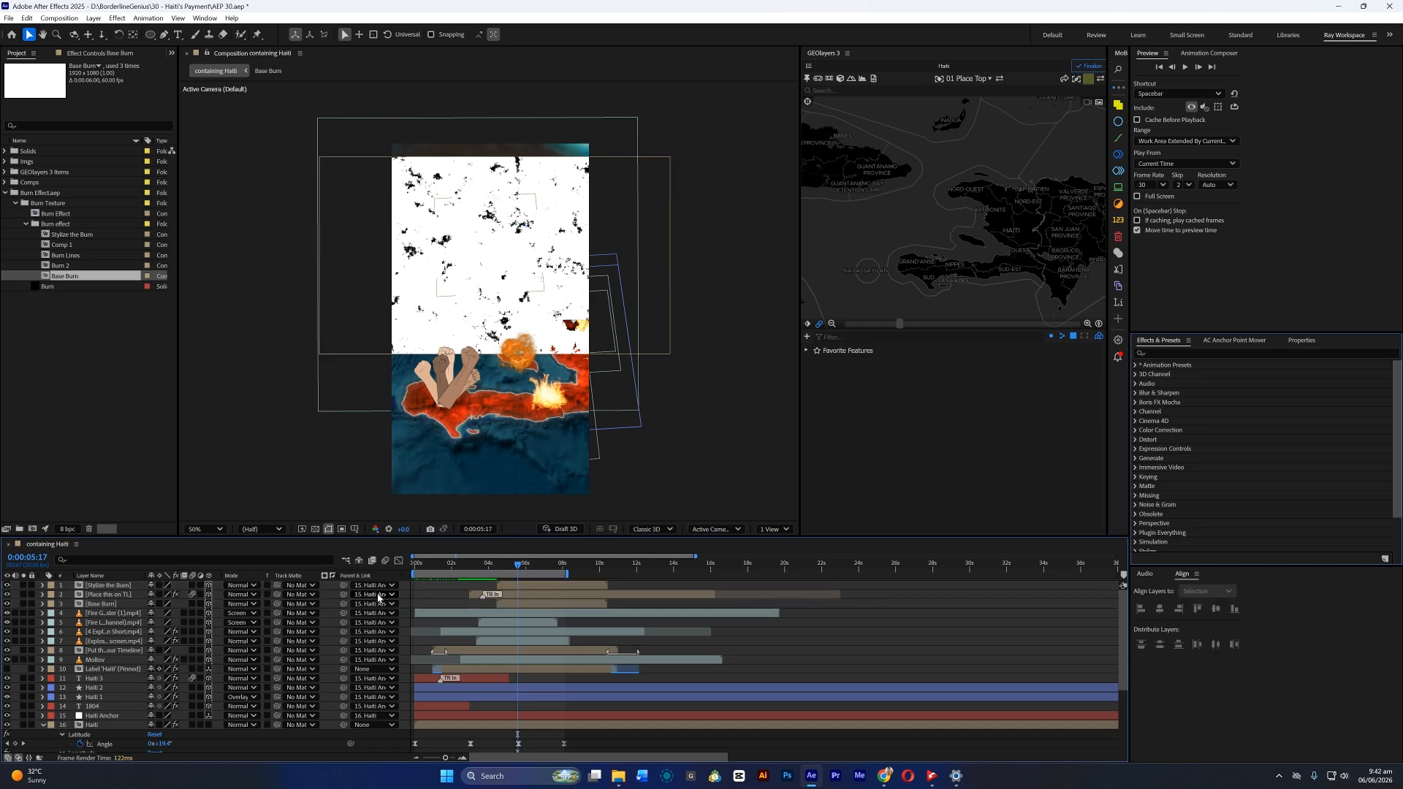
Use Place this on TL as Stylize the Burn's track matte and Base Burn as Place this on TL's matte, keeping Place this on TL visible
drag(277, 585, 120, 598)
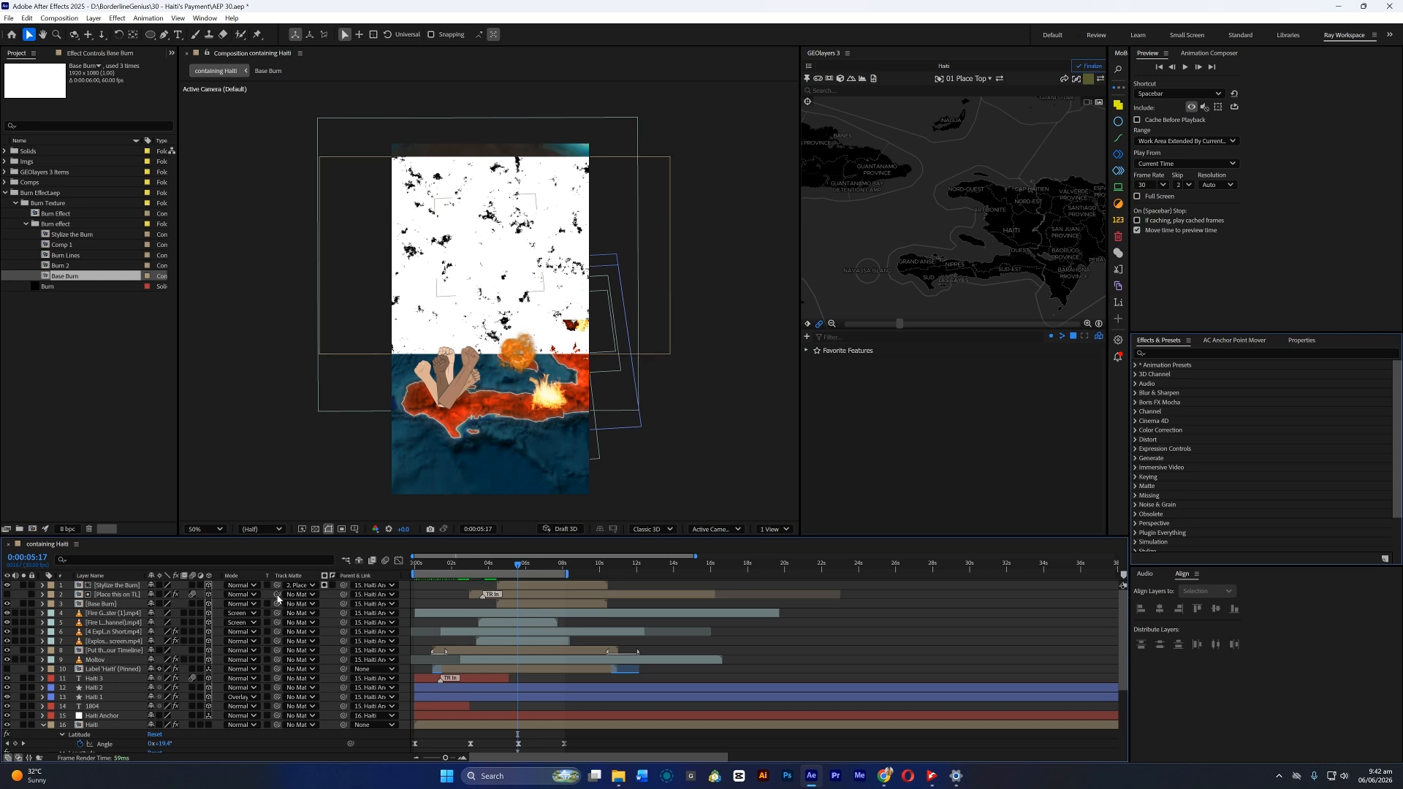
drag(249, 604, 121, 608)
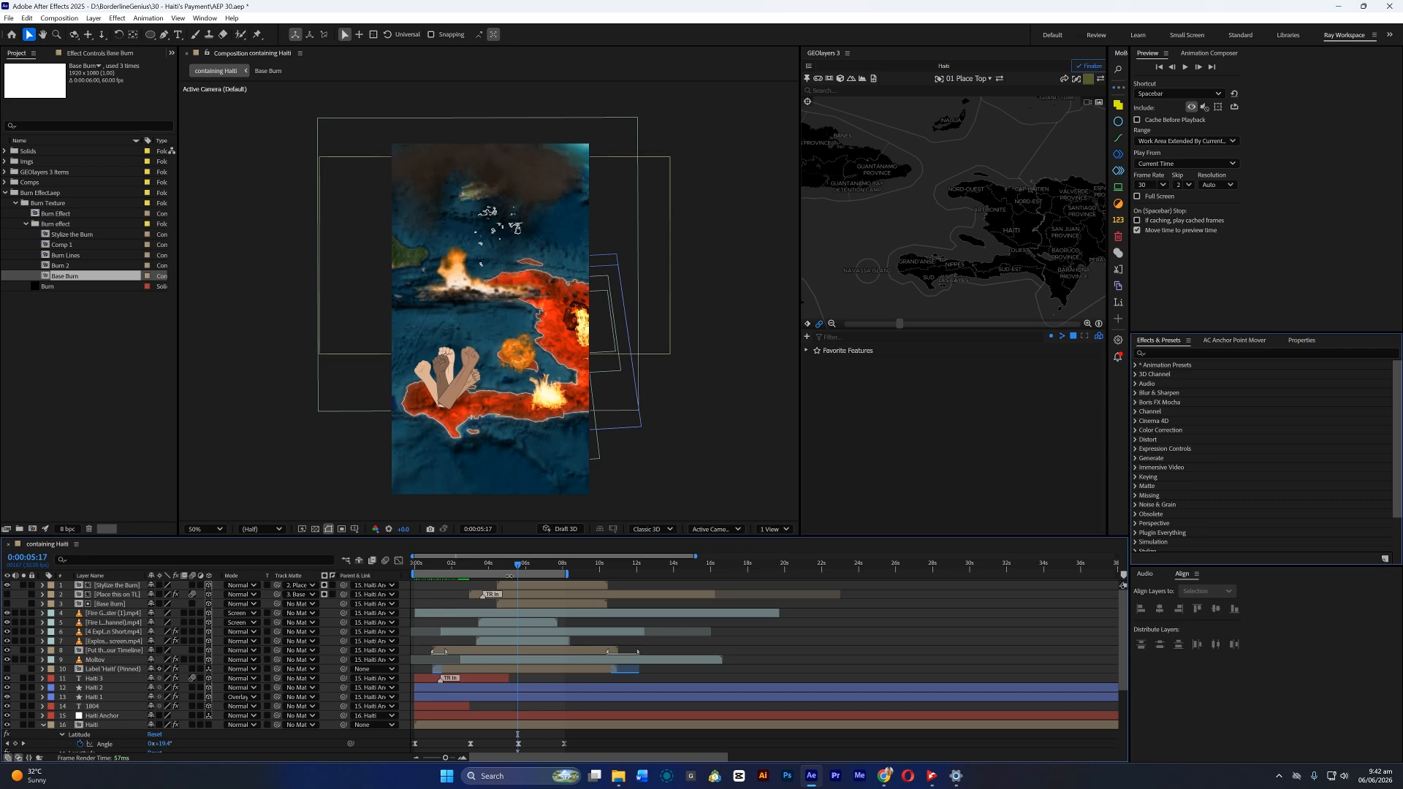
mouse_move(516, 567)
mouse_down()
mouse_move(488, 569)
mouse_move(519, 575)
mouse_up()
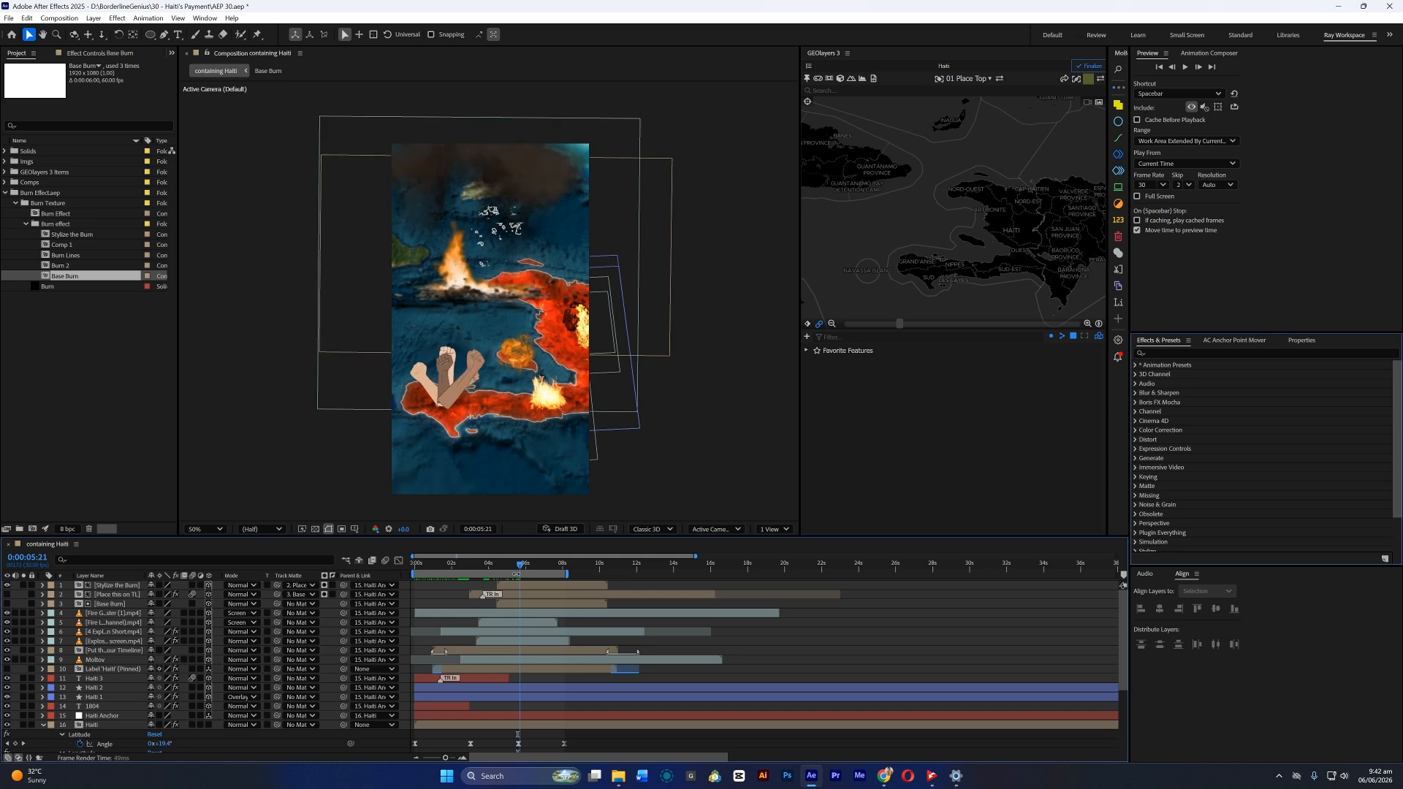
click(7, 594)
mouse_move(523, 569)
mouse_down()
mouse_move(567, 572)
mouse_move(549, 583)
mouse_up()
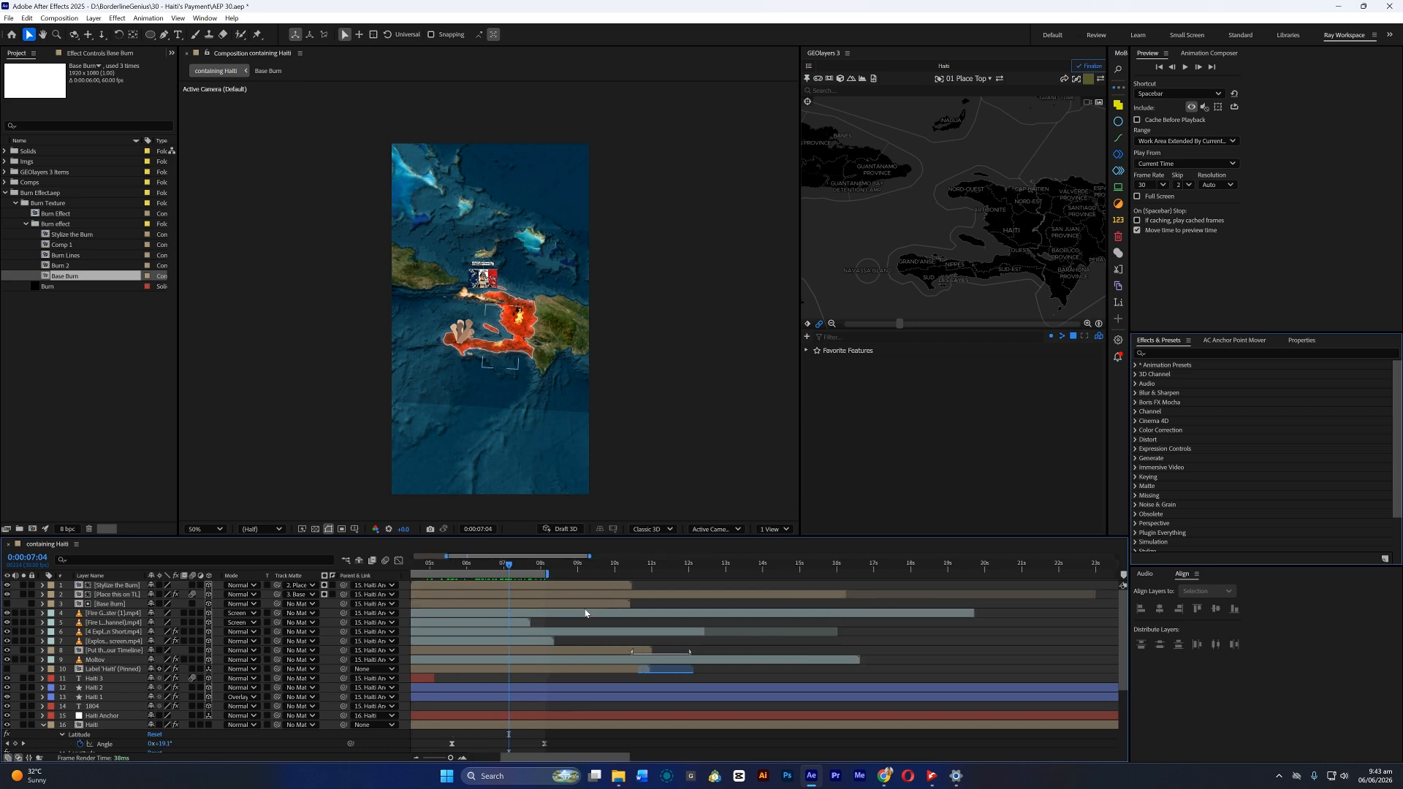
Examine the Stylize the Burn, Comp 1 and Burn Effect compositions to compare the template's layer setup and blend modes with the Haiti composition
double_click(457, 587)
click(49, 544)
click(89, 53)
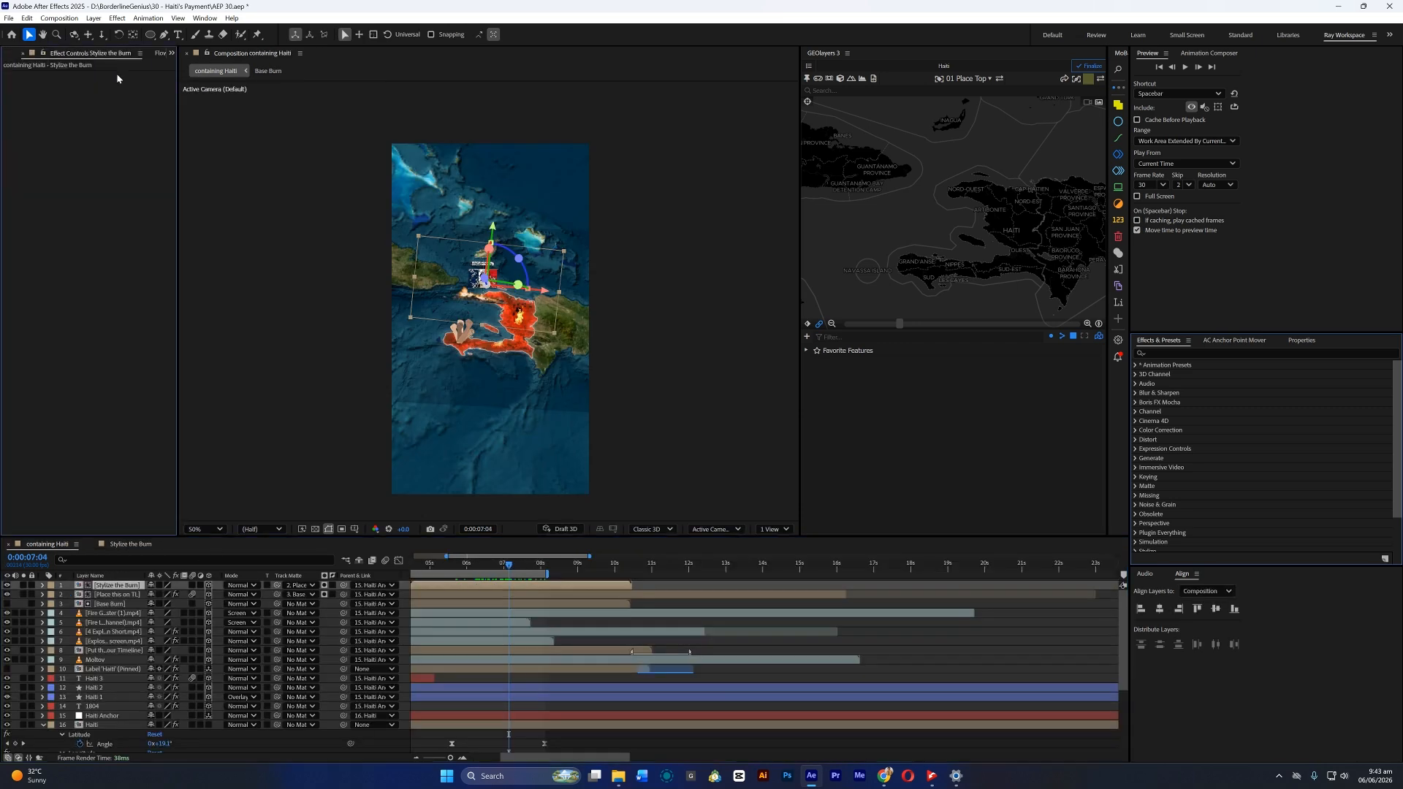
click(117, 605)
click(129, 586)
double_click(122, 604)
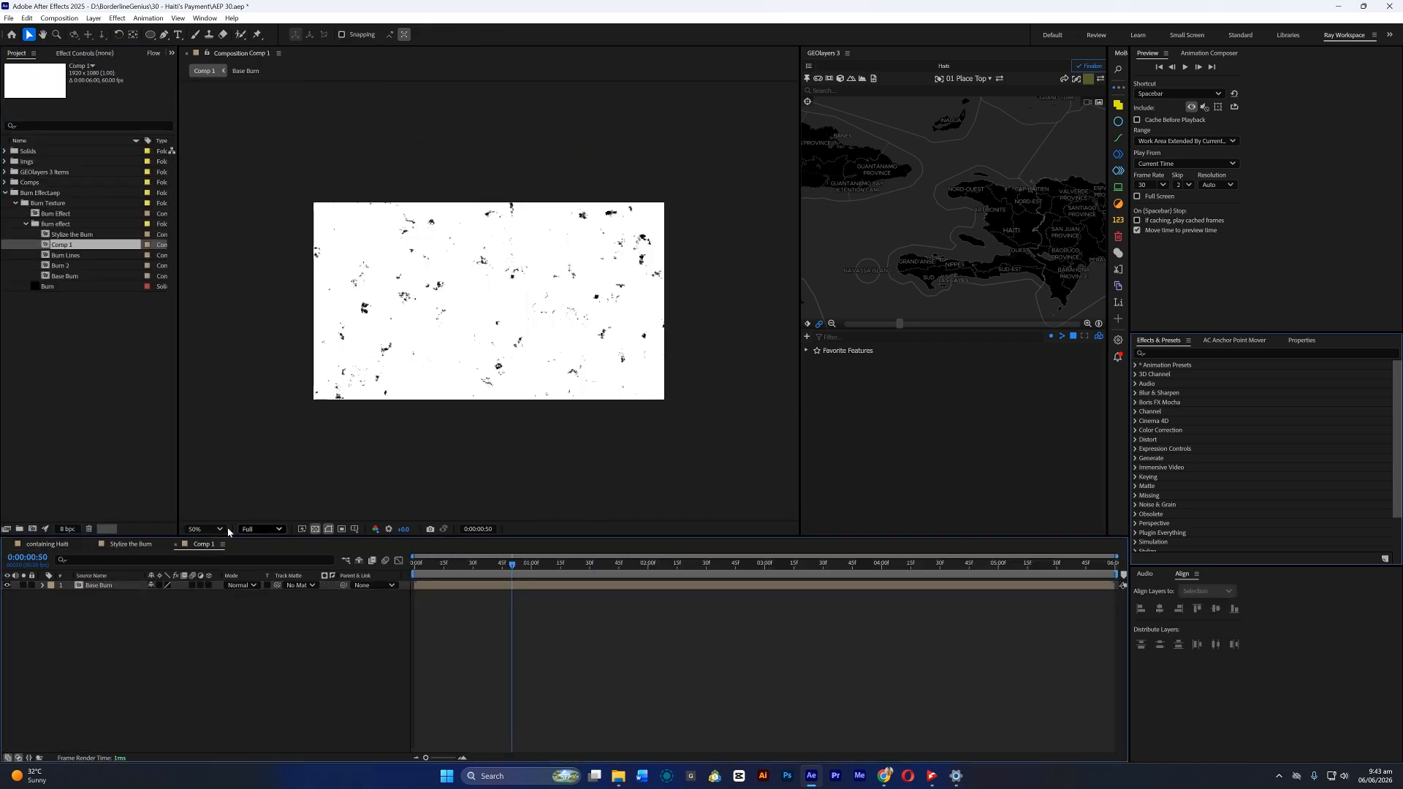
double_click(55, 213)
click(48, 544)
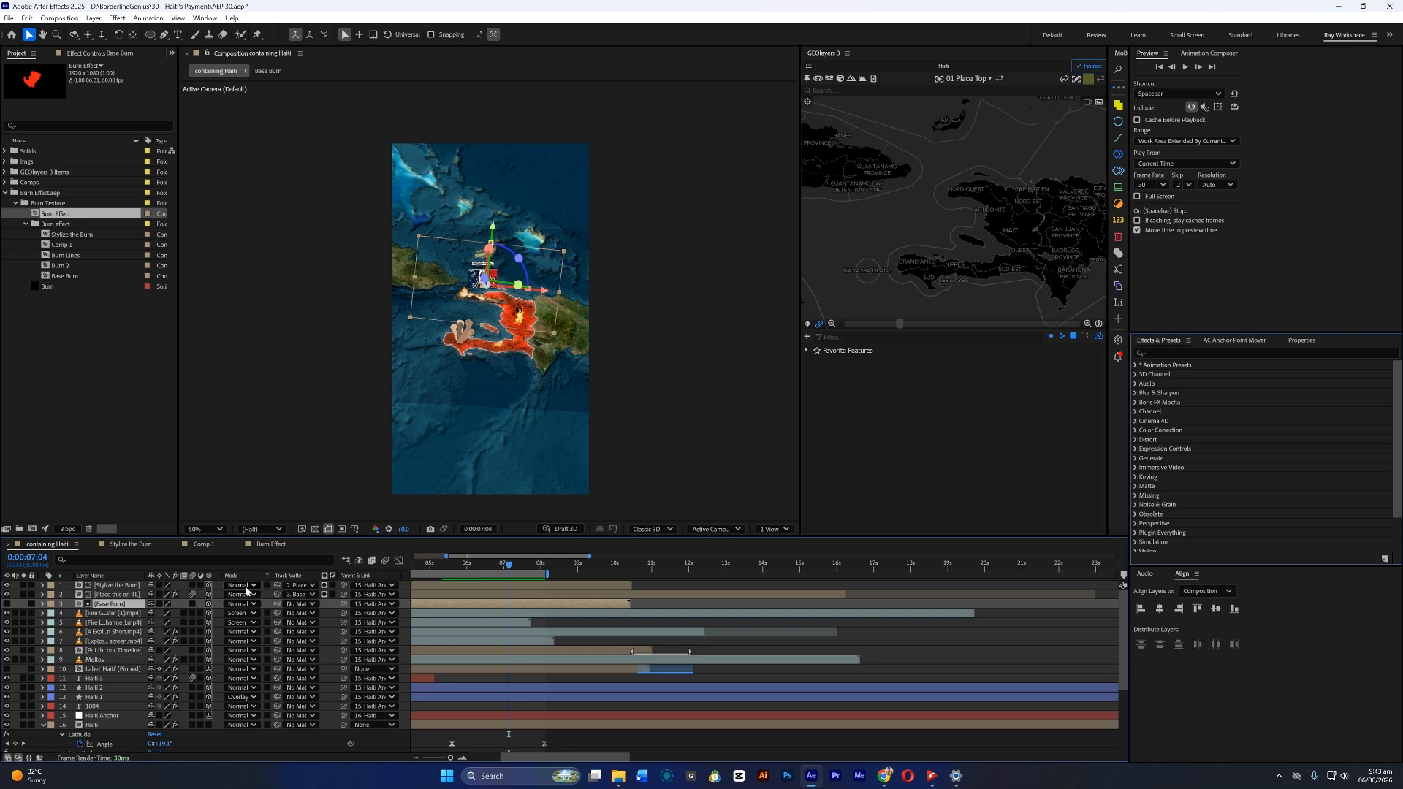
click(270, 544)
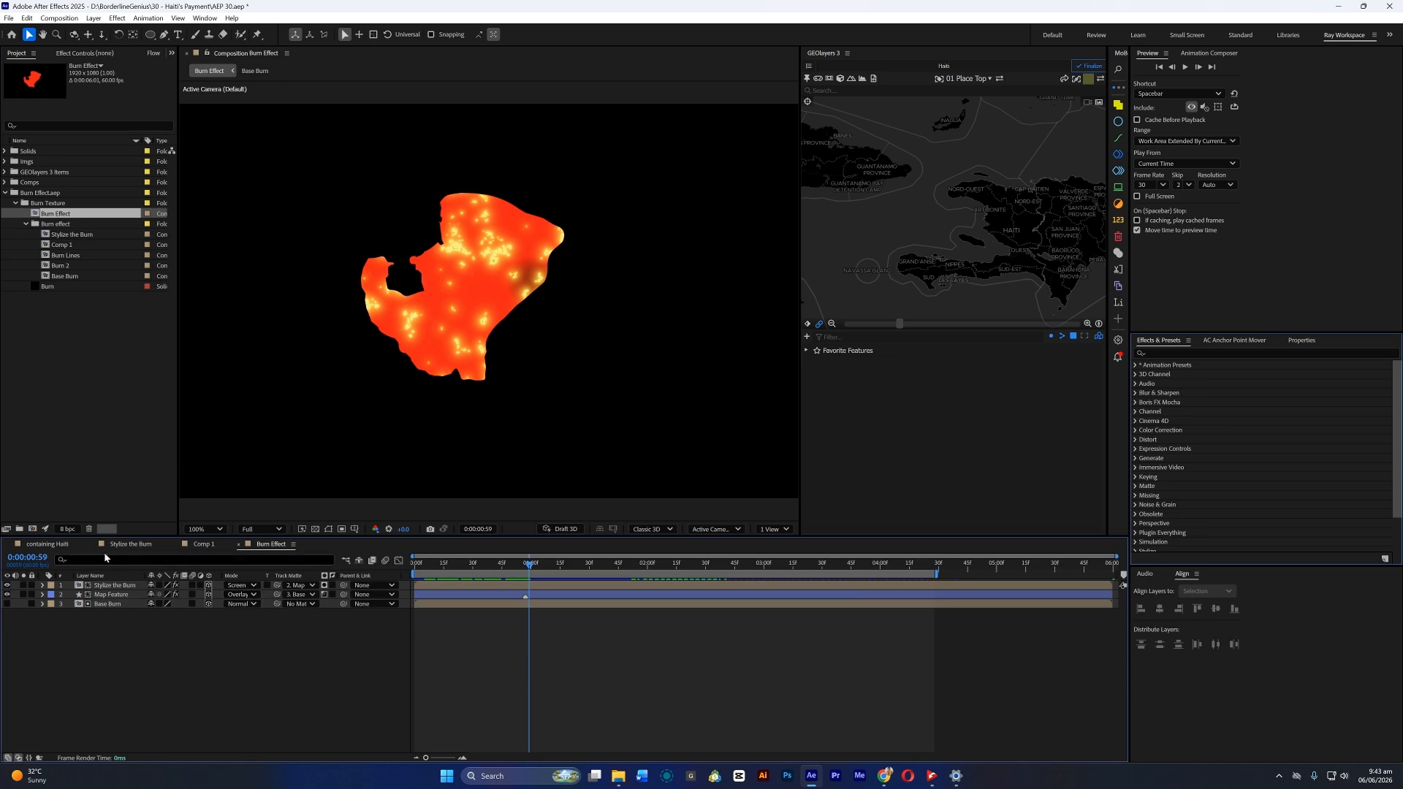
In the containing Haiti composition, set Stylize the Burn's blend mode to Screen and Place this on TL's to Overlay
click(57, 545)
click(241, 586)
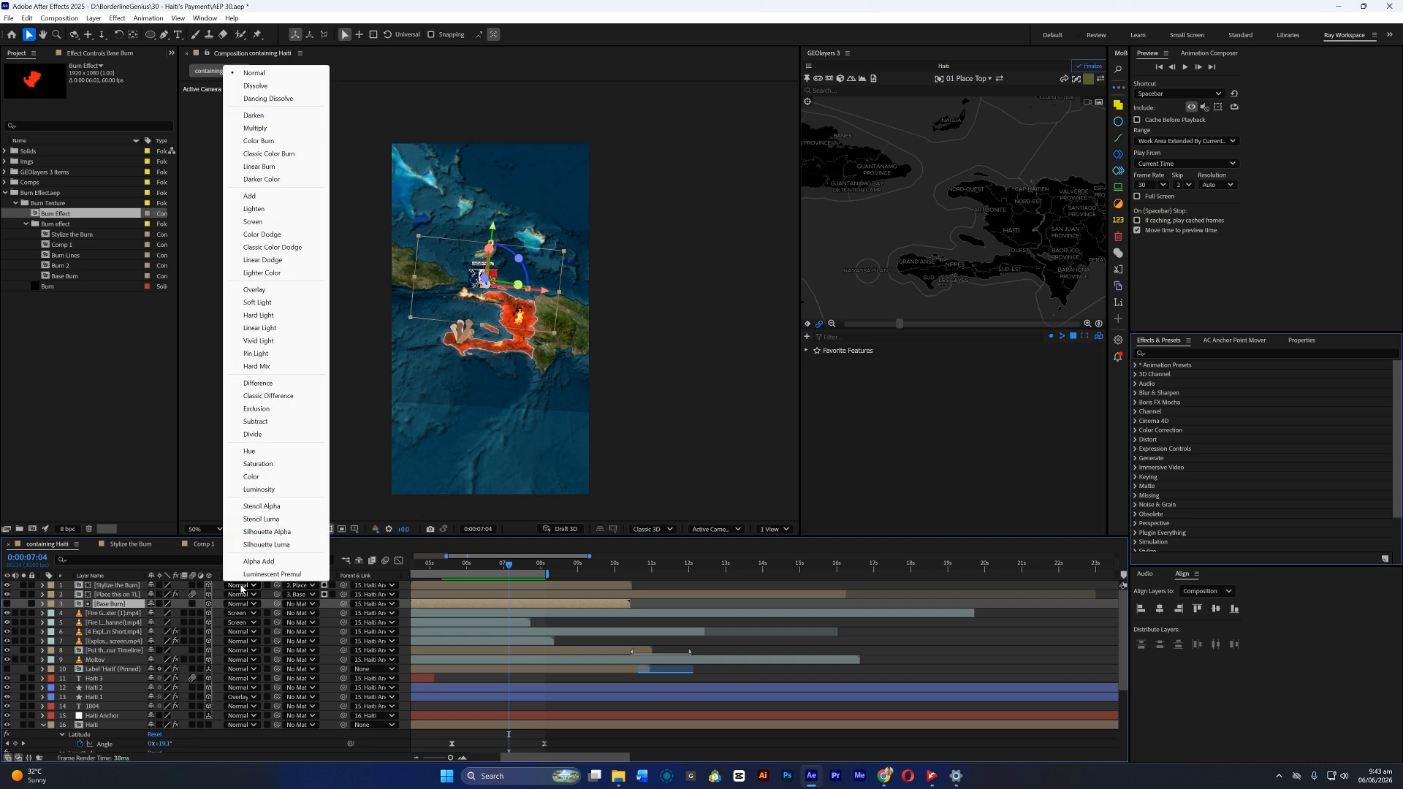
click(264, 224)
click(271, 544)
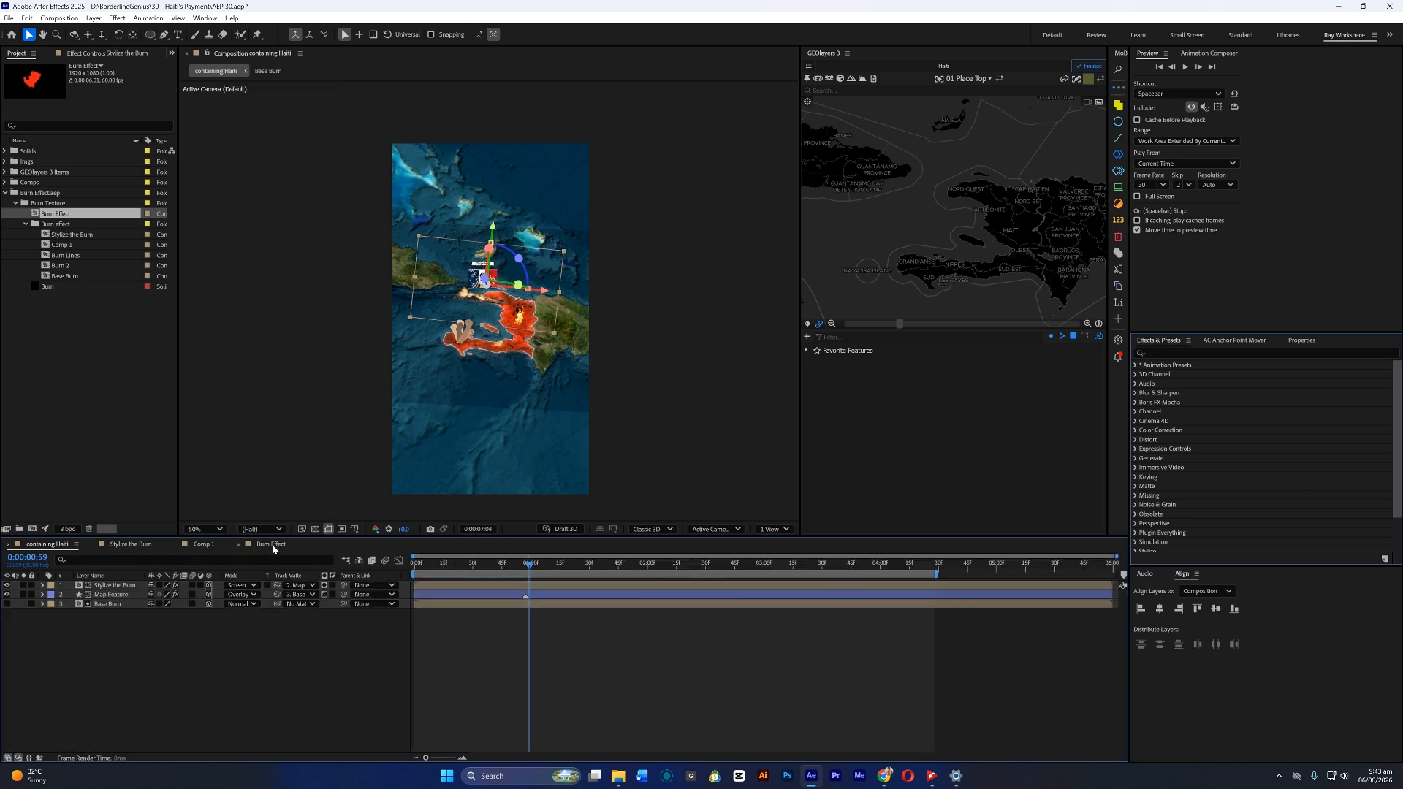
click(48, 544)
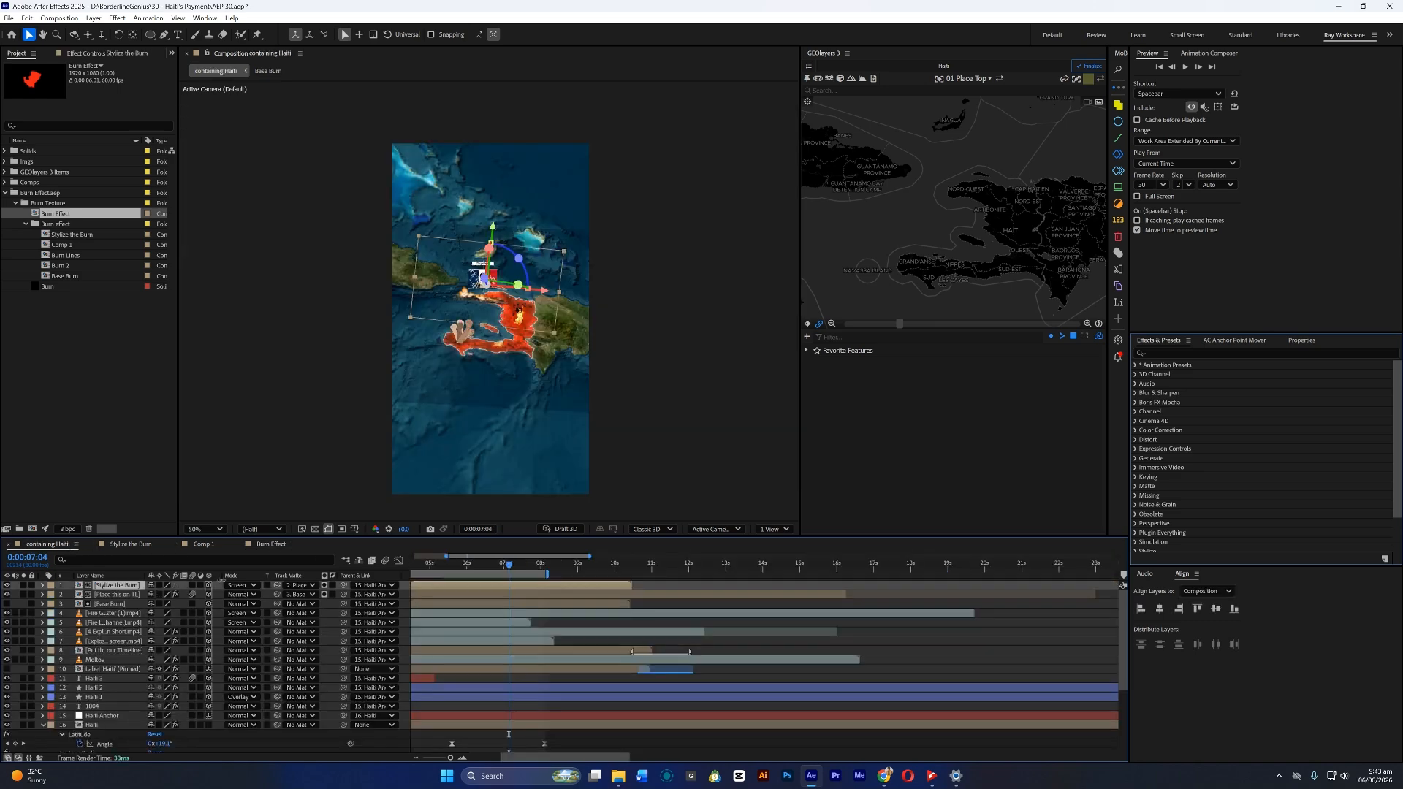
click(240, 595)
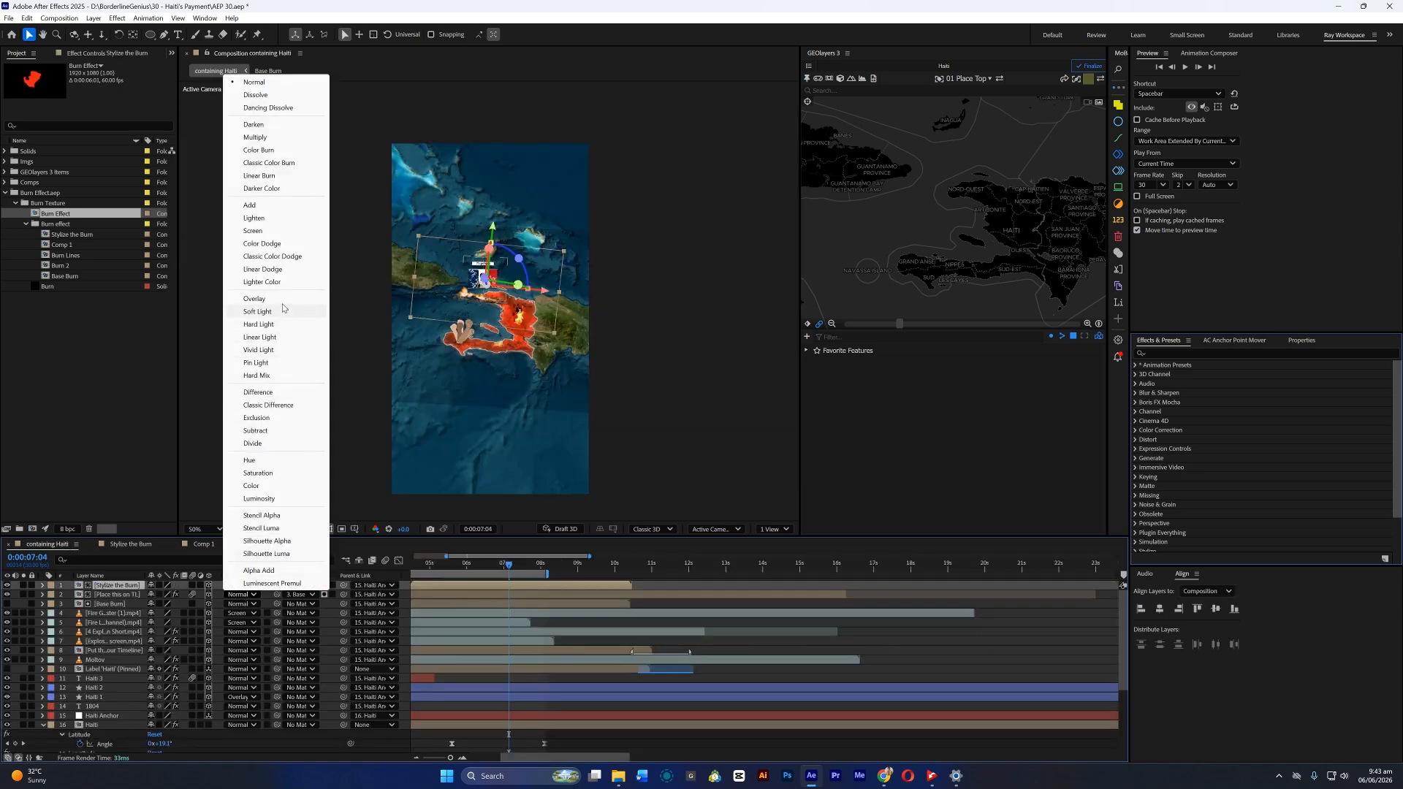
click(255, 298)
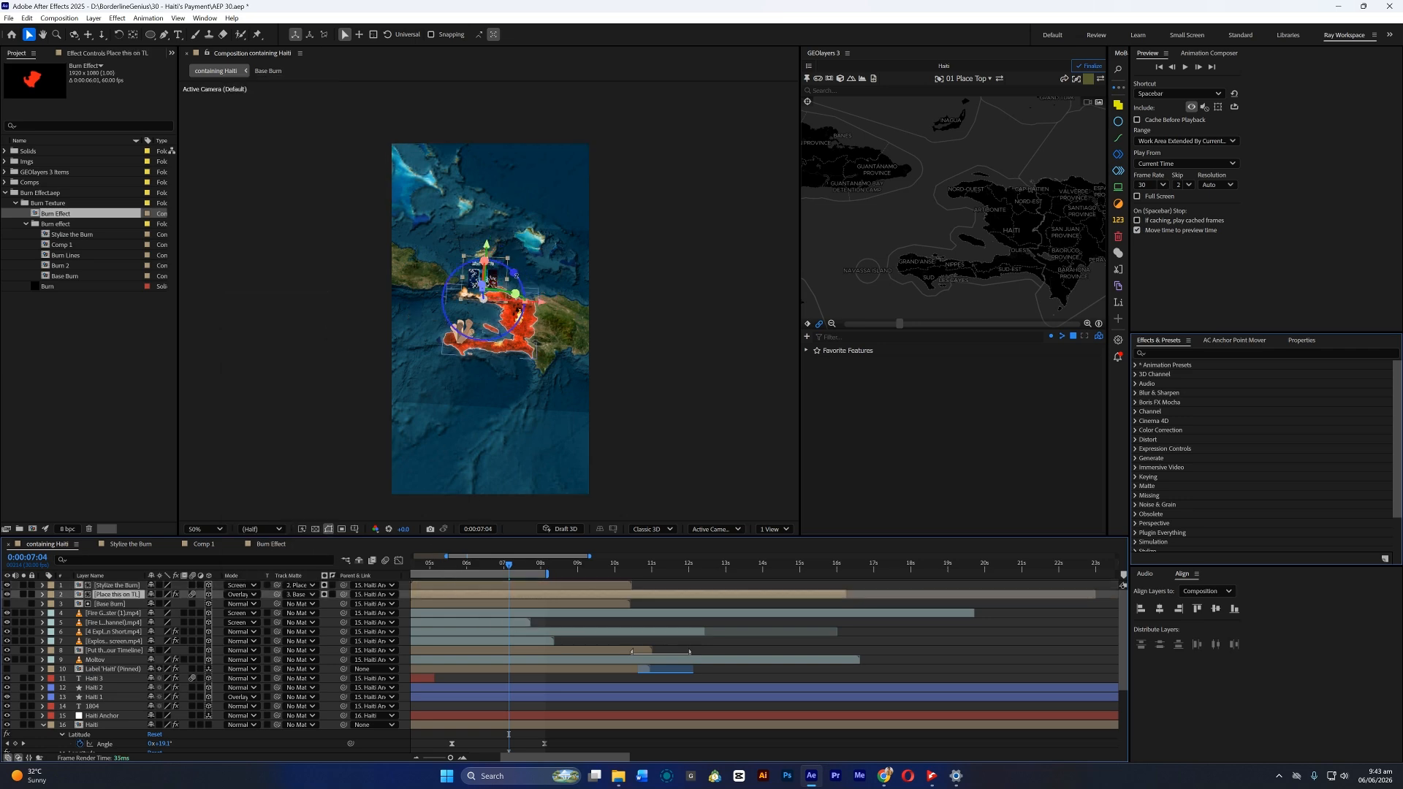
Move the playhead to 0:00:08:09 and trim the end of the Place this on TL layer back to just past 9 seconds
scroll(491, 375, up, 4)
drag(491, 375, 520, 435)
key(v)
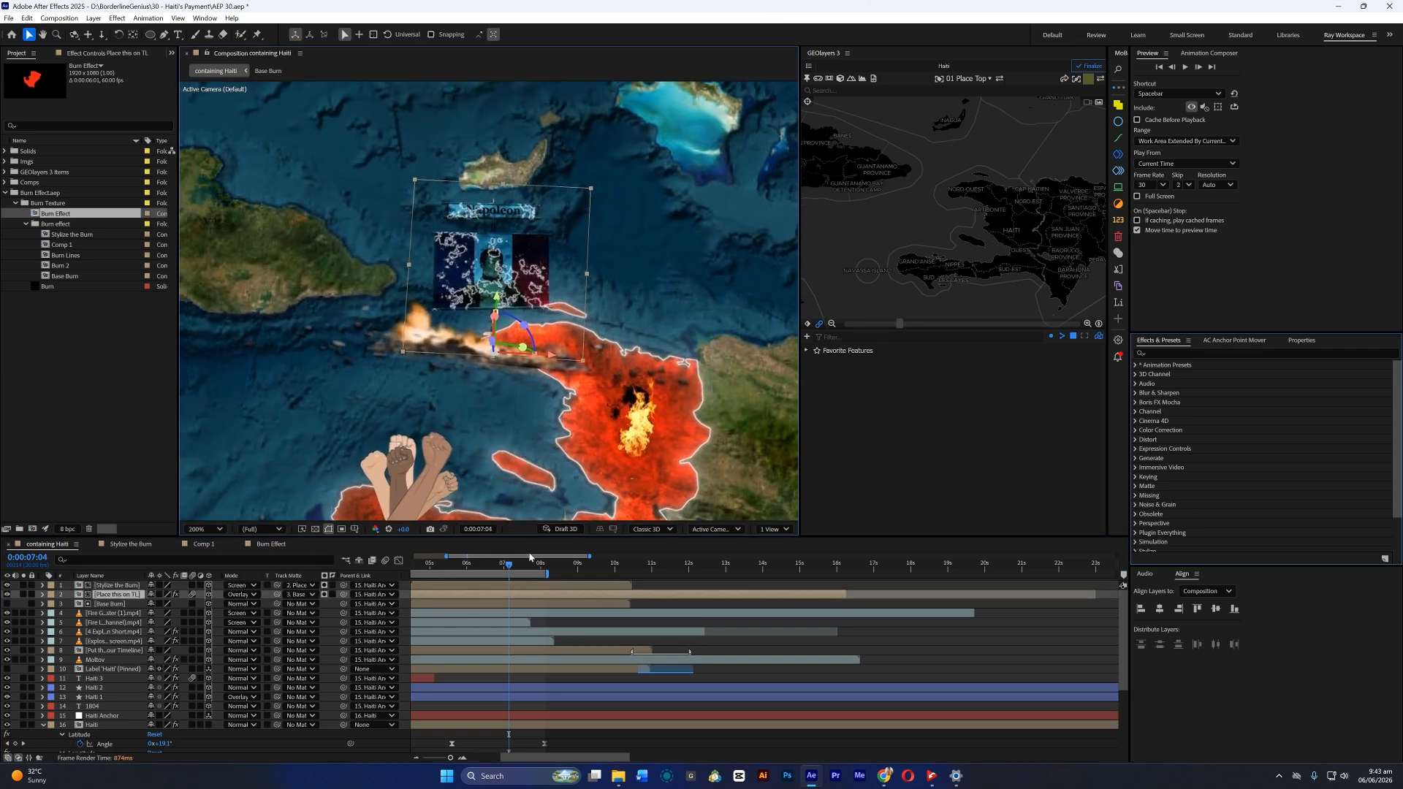
drag(506, 570, 556, 572)
scroll(516, 604, down, 4)
scroll(437, 588, up, 2)
scroll(520, 518, down, 1)
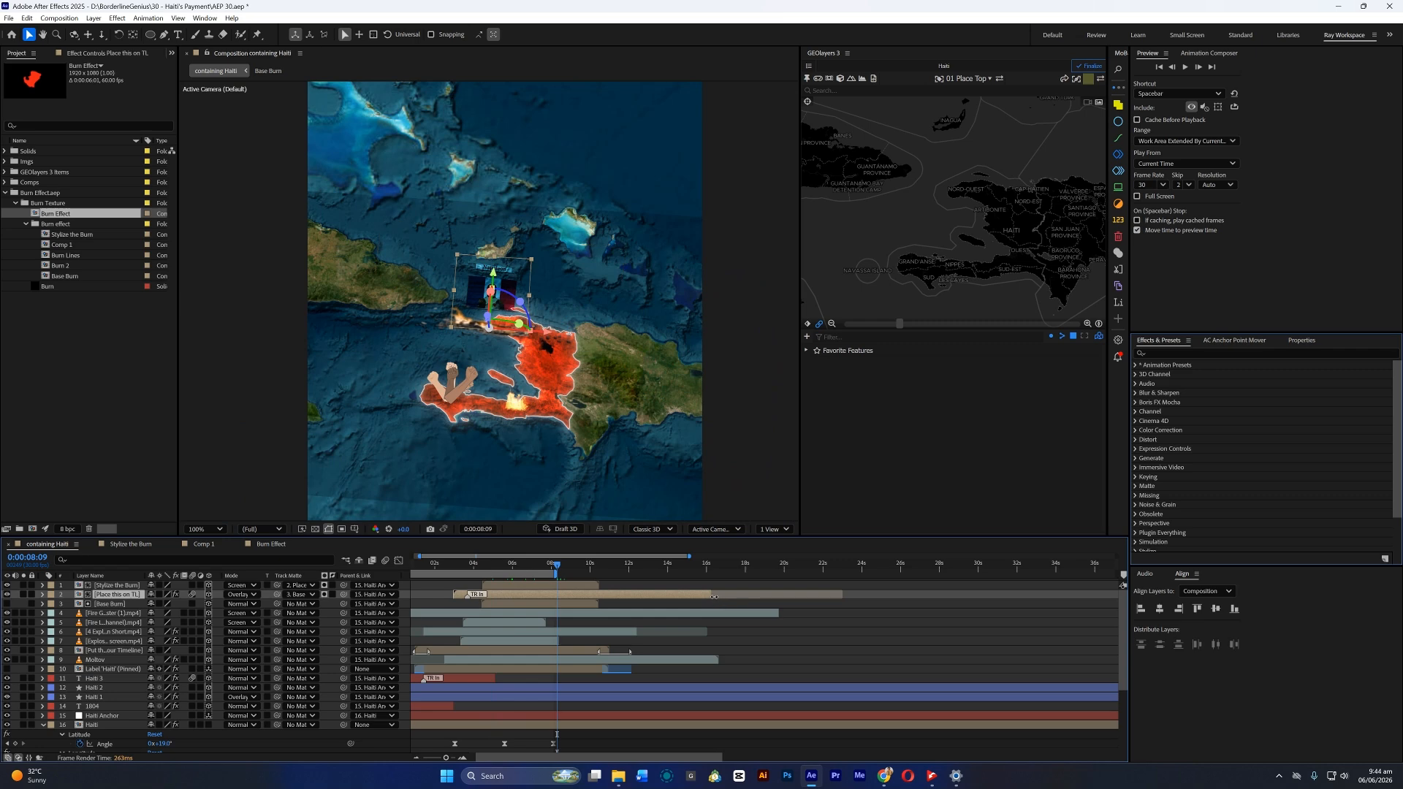
drag(711, 593, 602, 599)
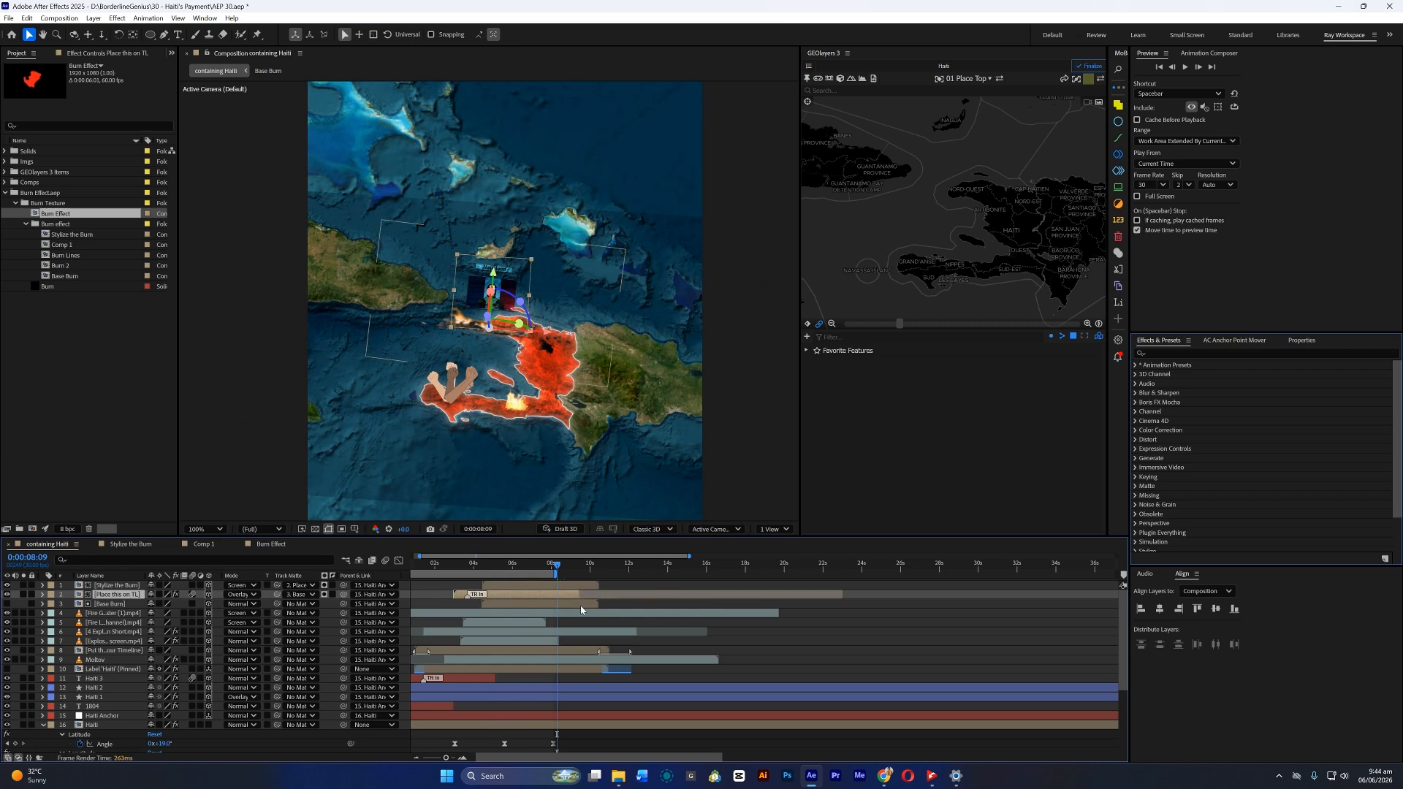
Keyframe Place this on TL's opacity from 100% at 0:00:08:09 to 0% at 0:00:09:10, and select both keyframes
key(t)
click(71, 604)
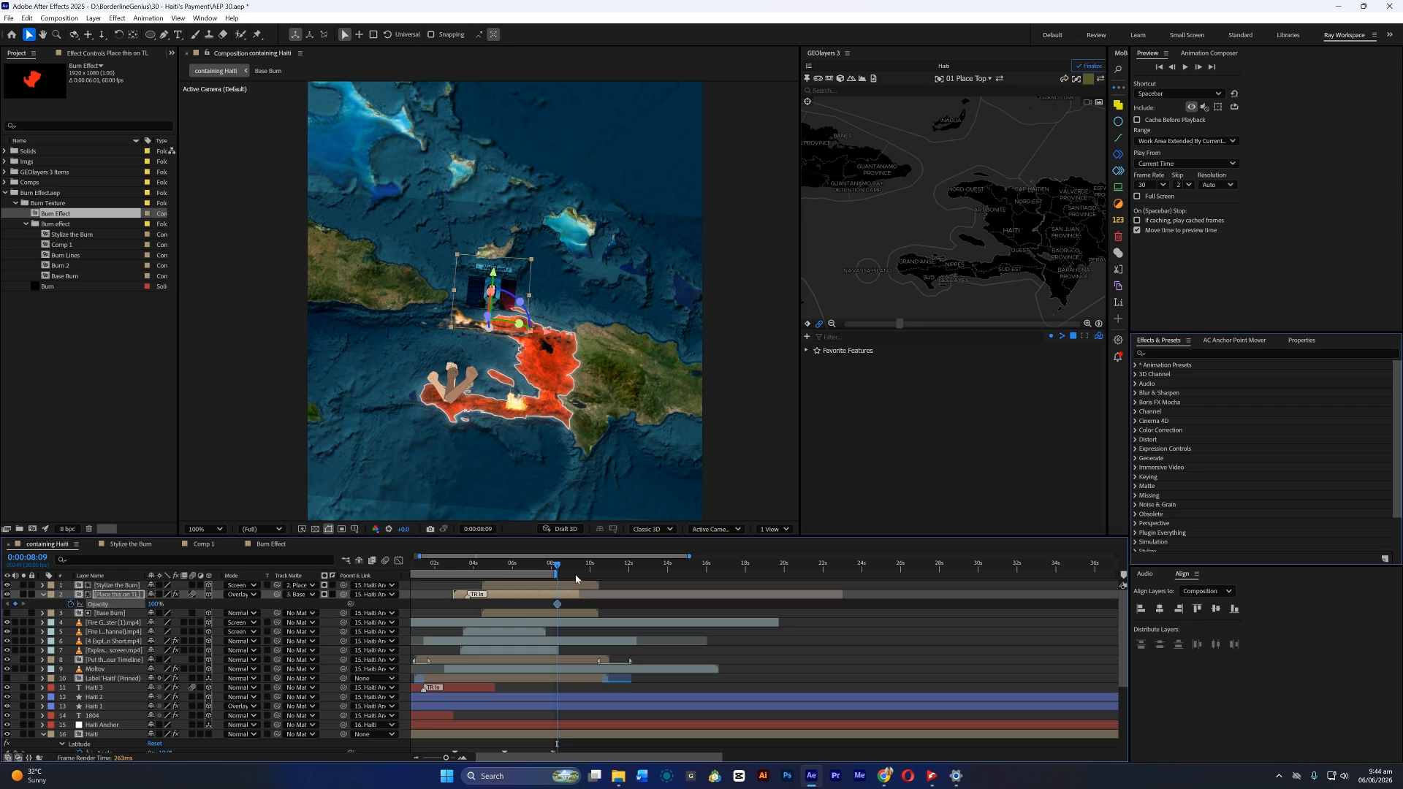
click(153, 604)
text(0)
key(Return)
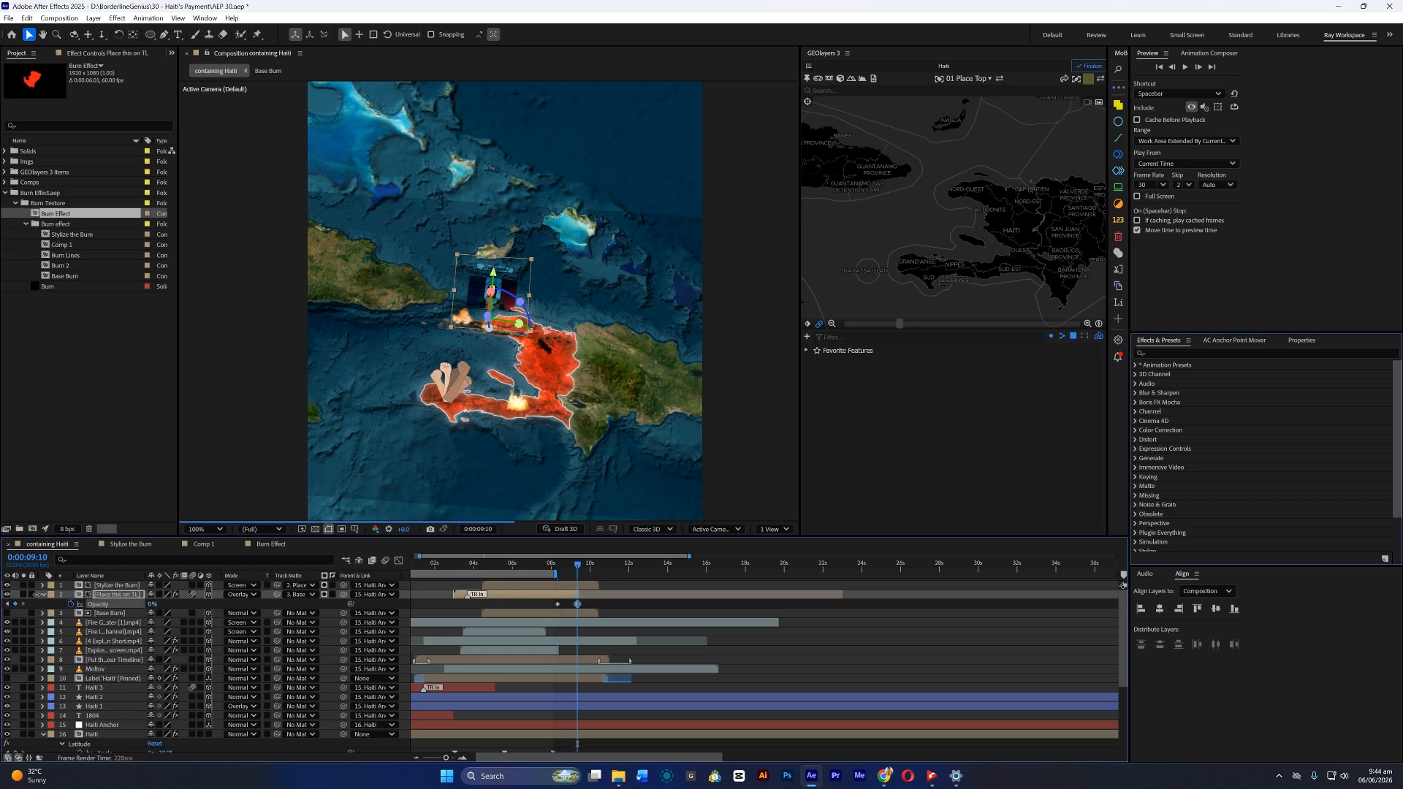
drag(595, 605, 537, 605)
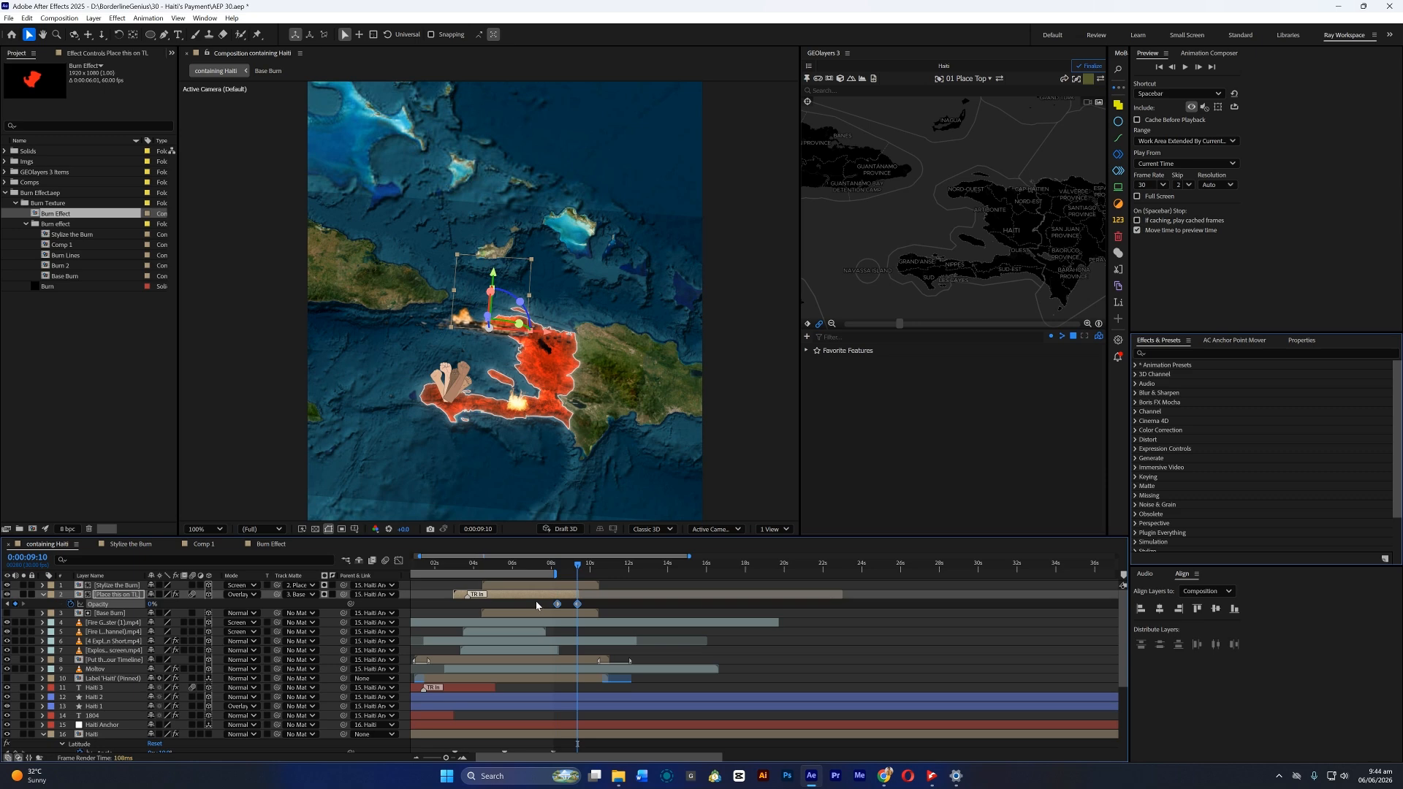
Copy the Tritone, Deep Glow and Deep Glow 2 effects from the Burn Effect composition's Stylize the Burn layer onto the one in containing Haiti
click(512, 604)
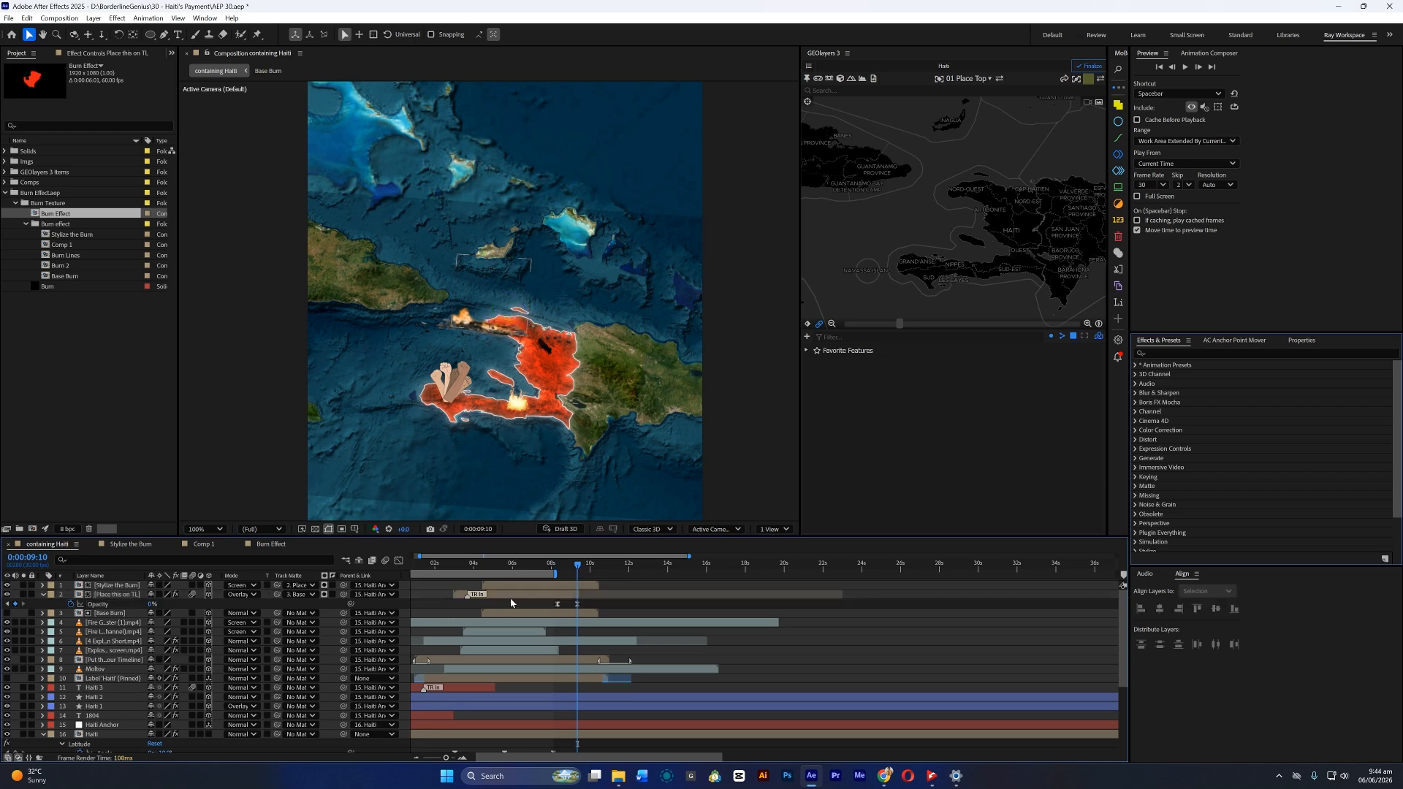
key(equal)
drag(699, 568, 601, 573)
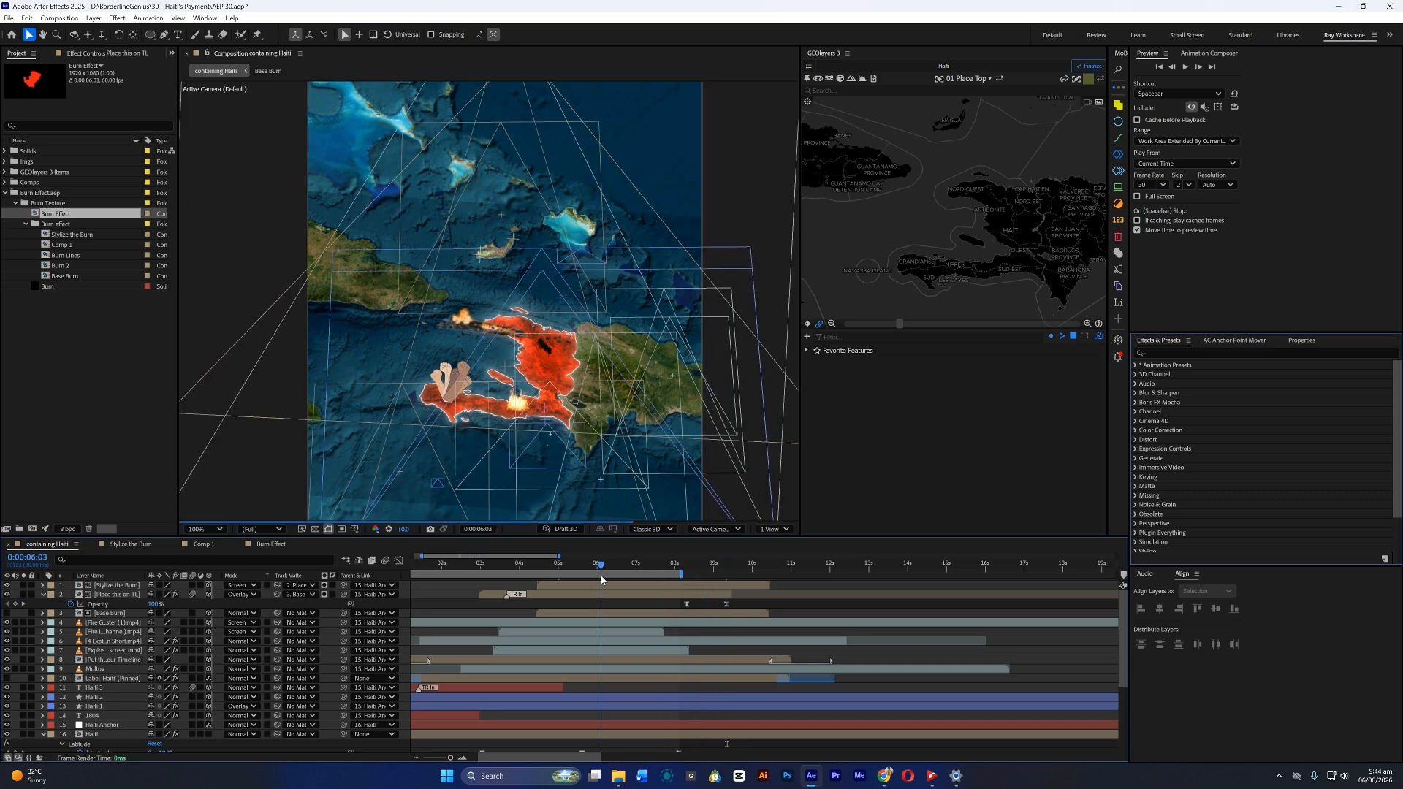
click(607, 585)
click(269, 544)
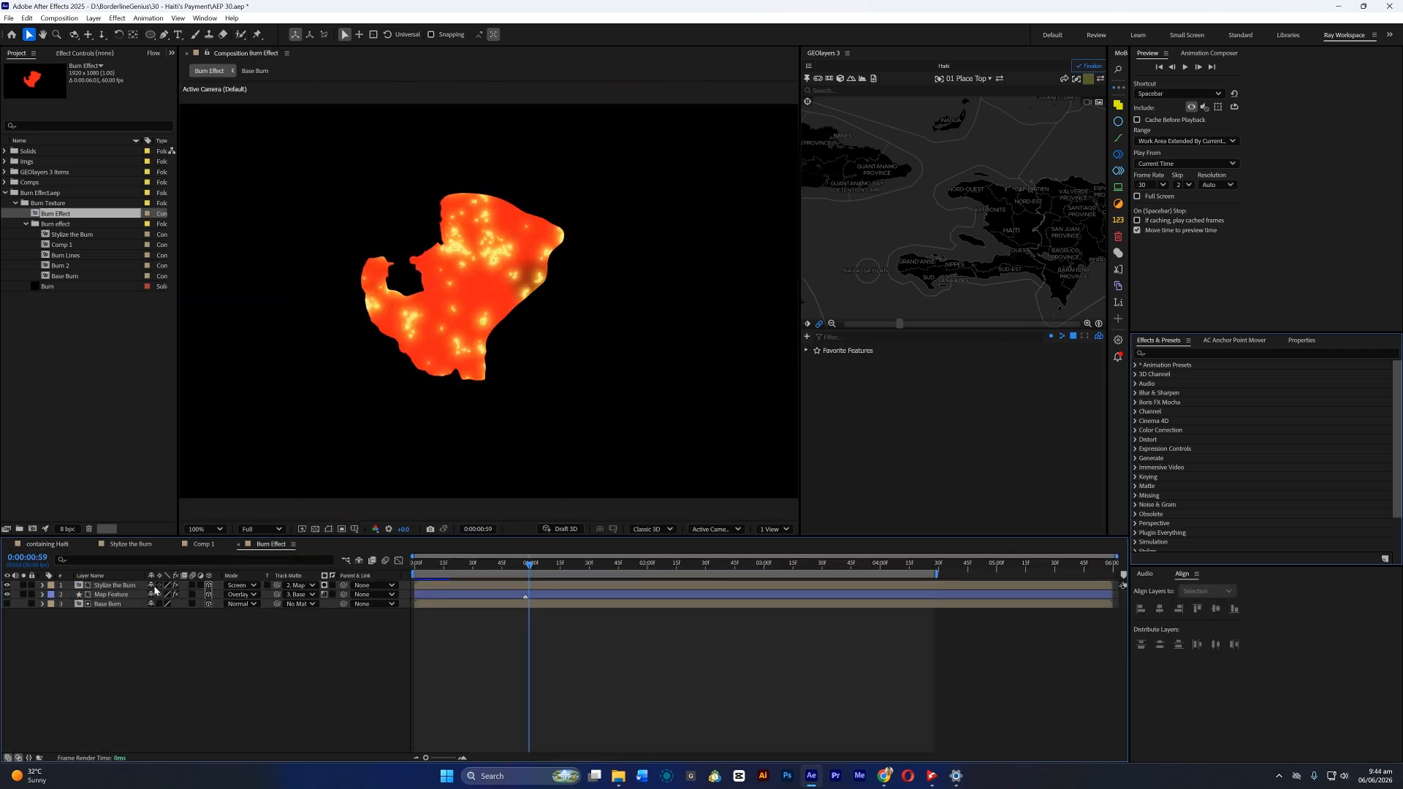
click(77, 54)
click(40, 75)
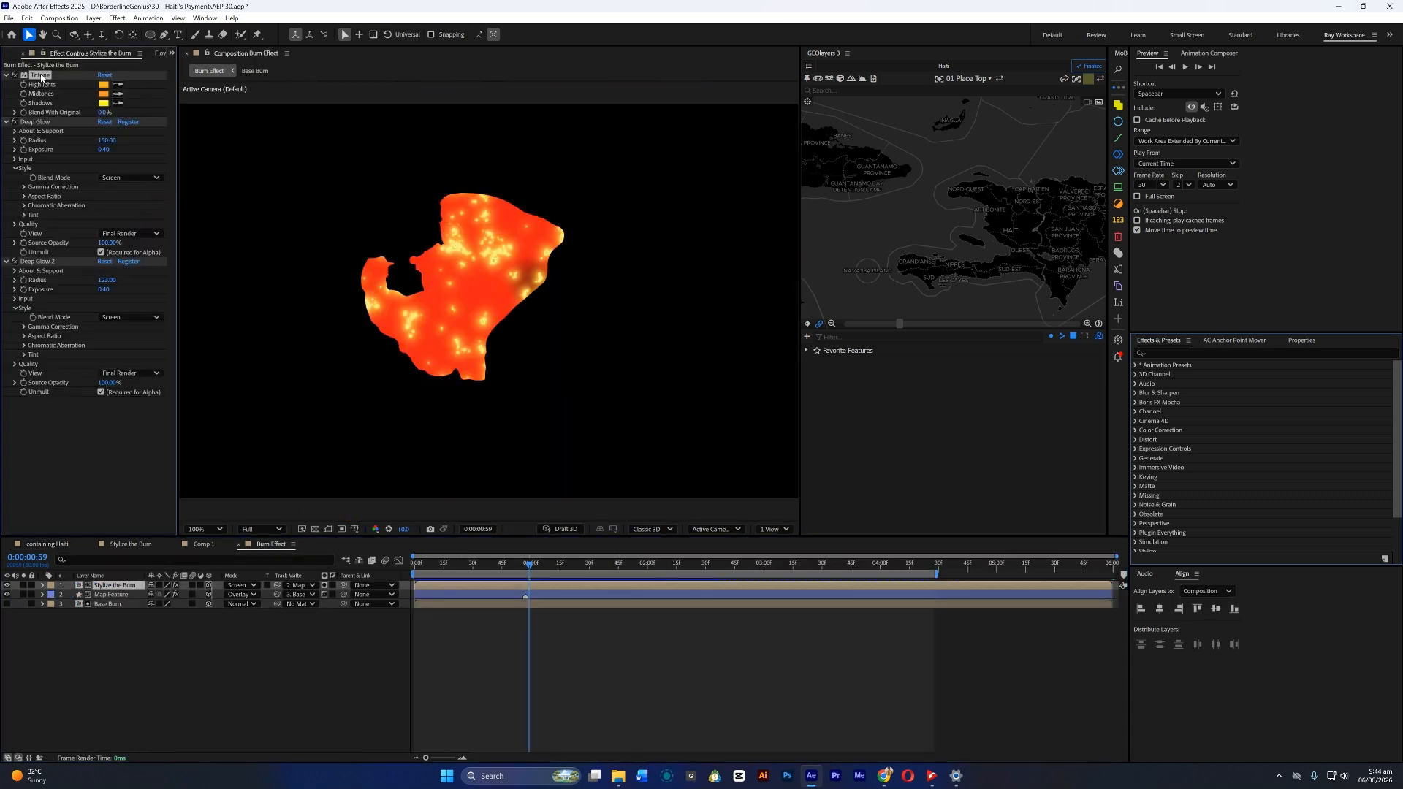
ctrl+click(37, 123)
ctrl+click(33, 262)
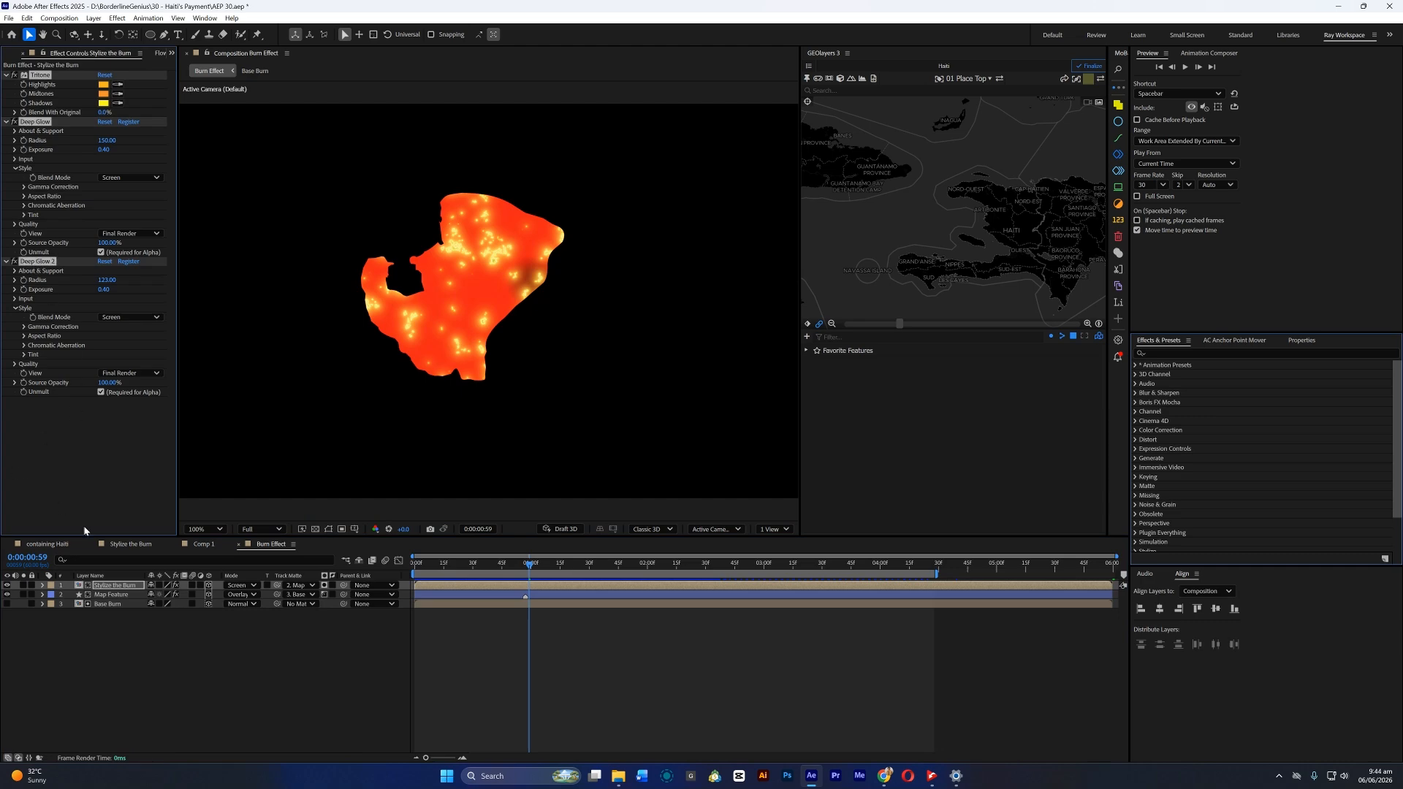
click(47, 544)
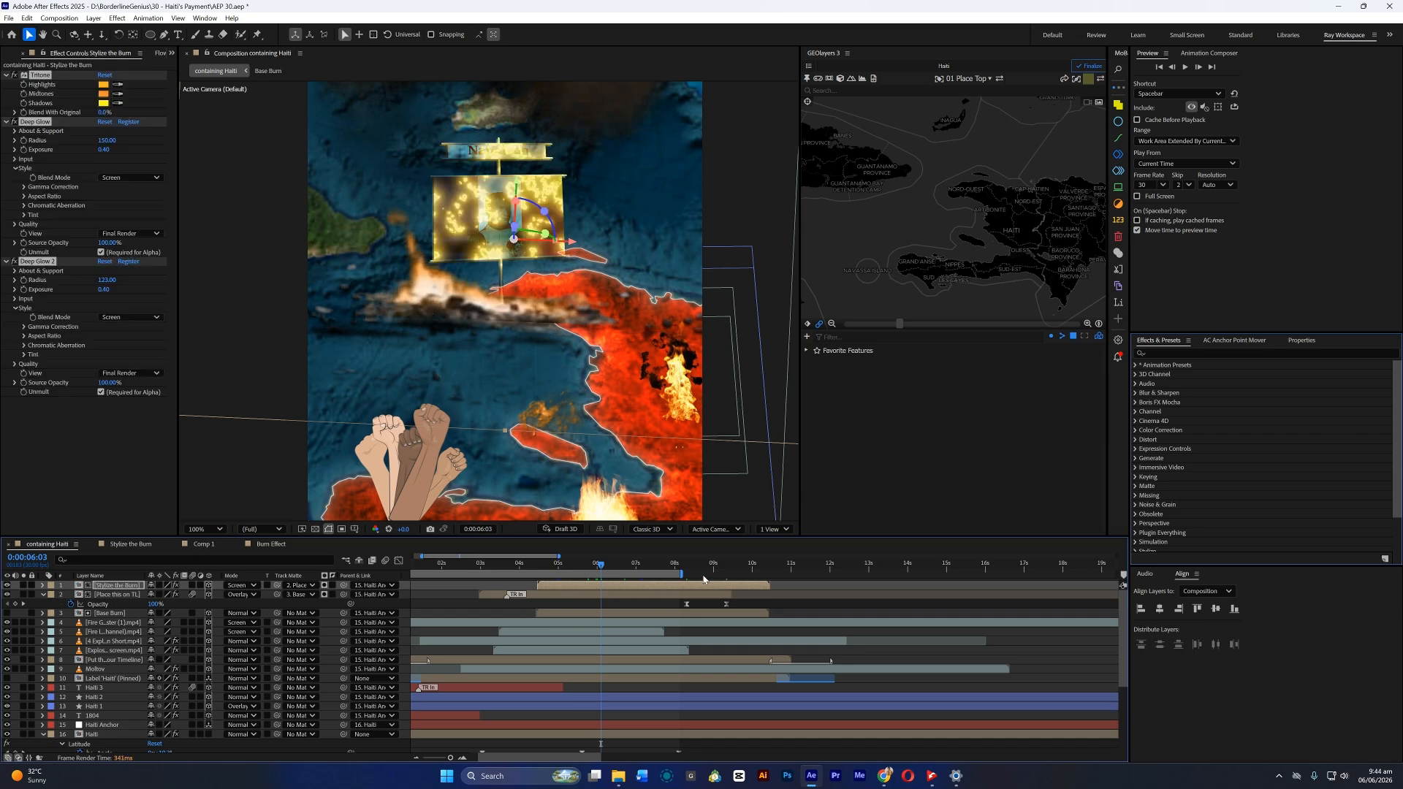
Extend the work area to the end of the Stylize the Burn layer and preview the animation from the start
drag(679, 573, 755, 575)
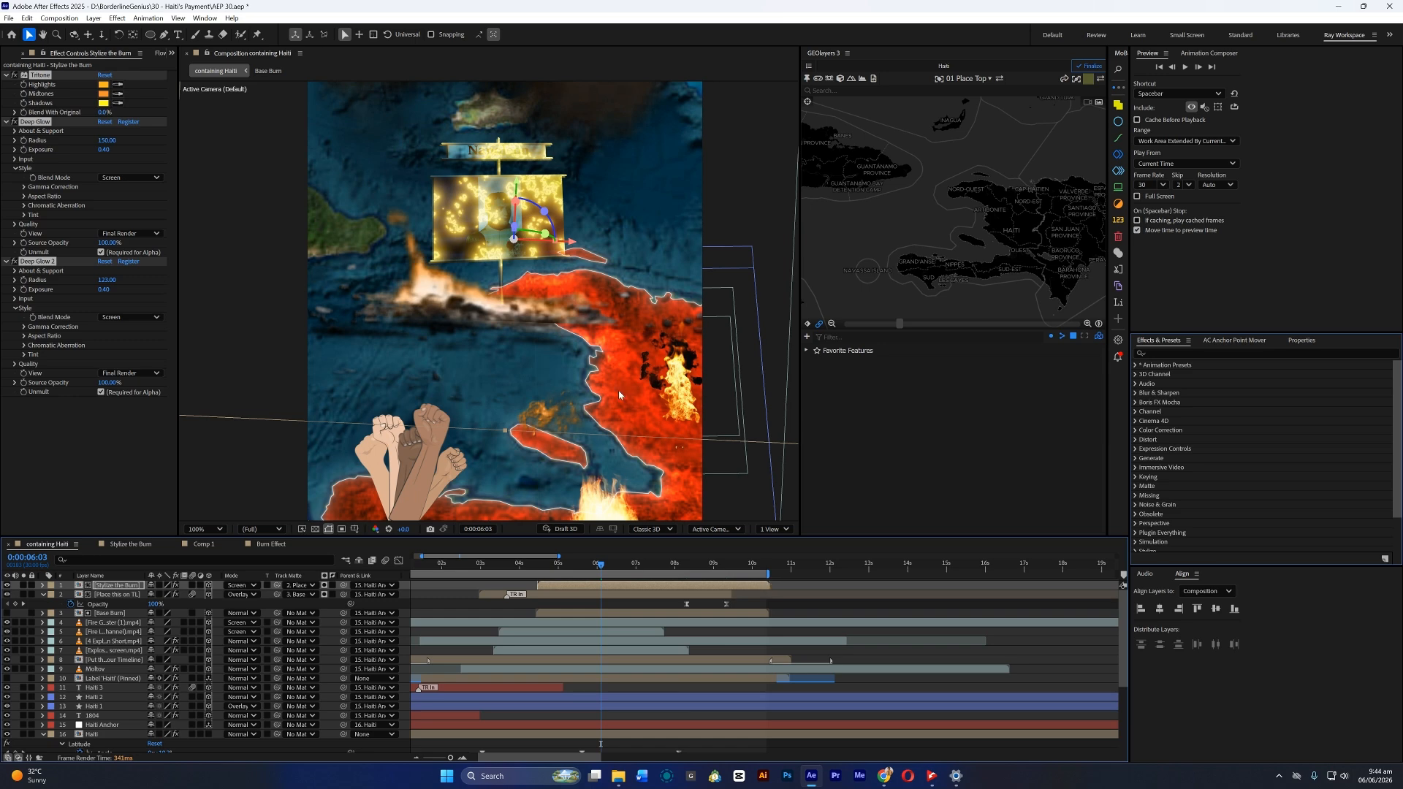
scroll(573, 276, down, 1)
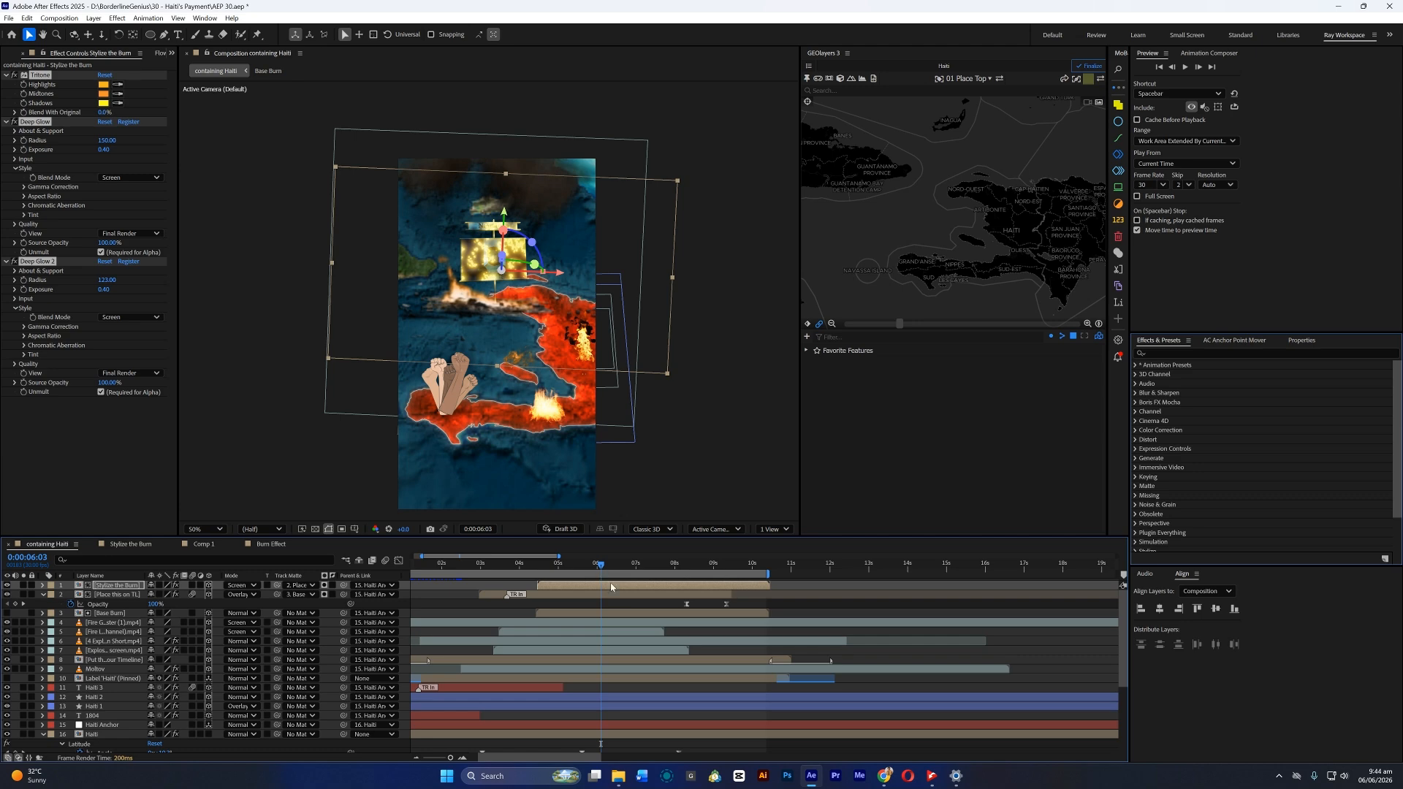
key(Home)
key(space)
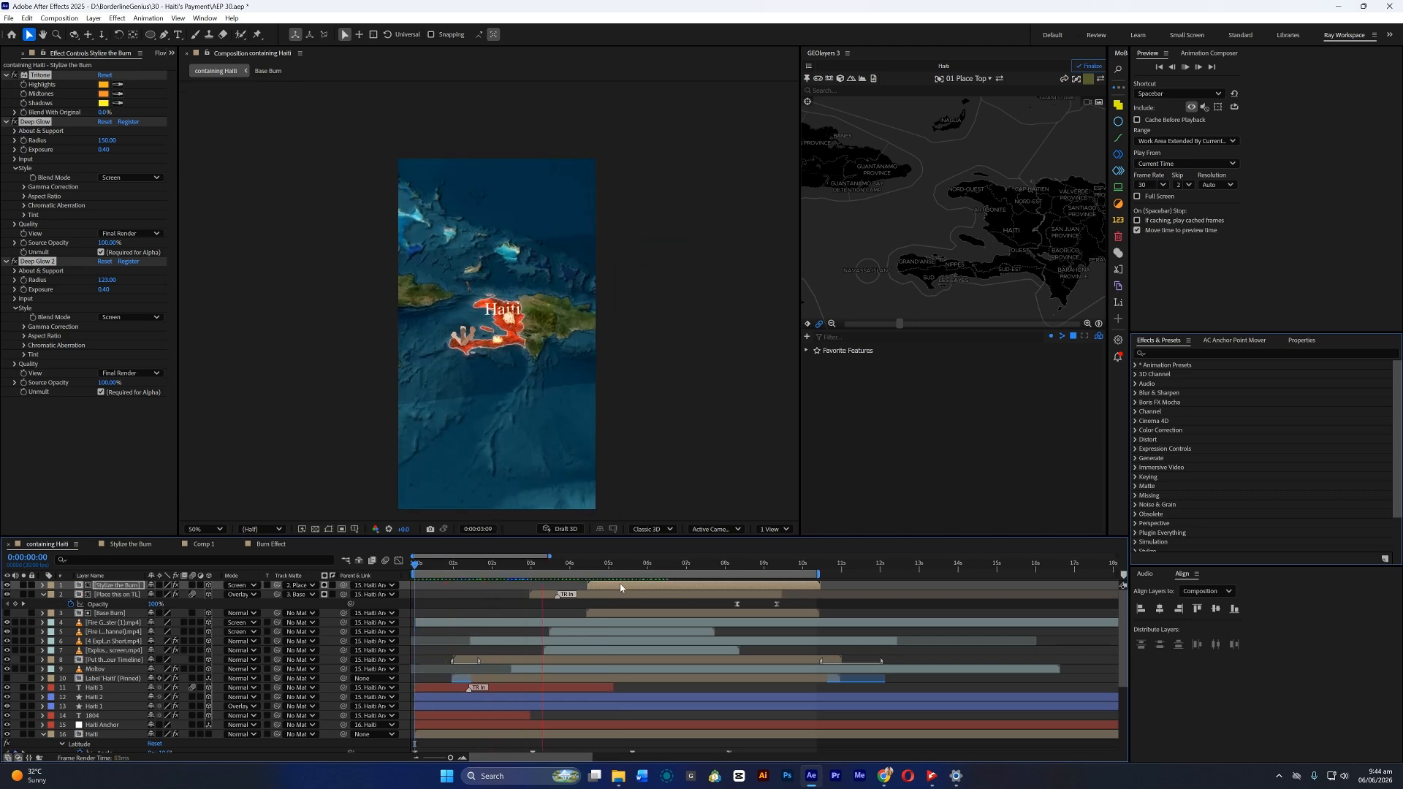
click(623, 591)
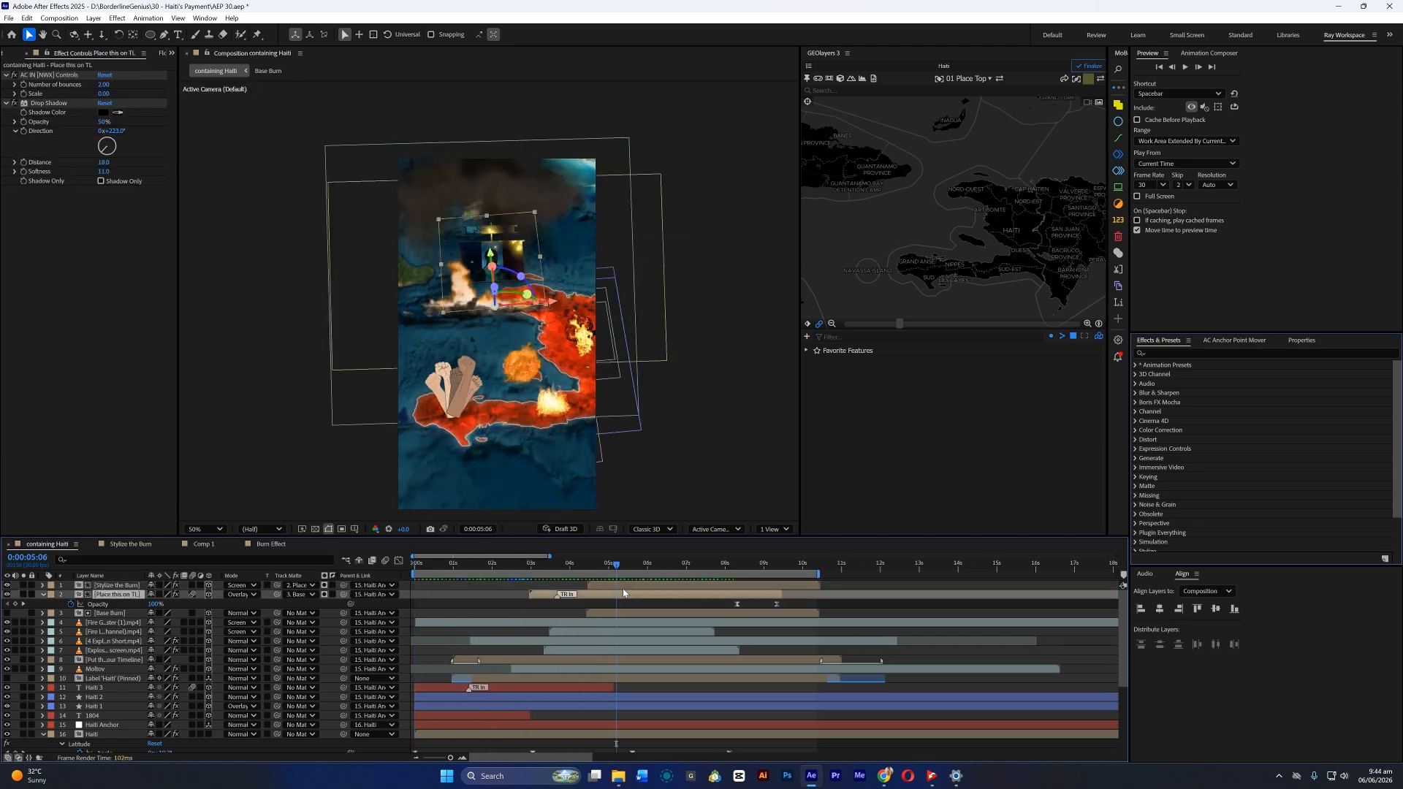
Shift Place this on TL's opacity fade keyframes and the burn layers about one second earlier, and preview from the start
mouse_move(615, 565)
mouse_down()
mouse_move(571, 586)
mouse_move(573, 613)
mouse_up()
click(794, 607)
drag(794, 607, 726, 601)
drag(737, 604, 506, 597)
key(Home)
key(space)
key(space)
Duplicate the Place this on TL layer with Normal blending and no track matte, starting the copy near the beginning of the timeline
click(612, 596)
key(ctrl+d)
click(300, 595)
click(321, 336)
scroll(365, 293, up, 1)
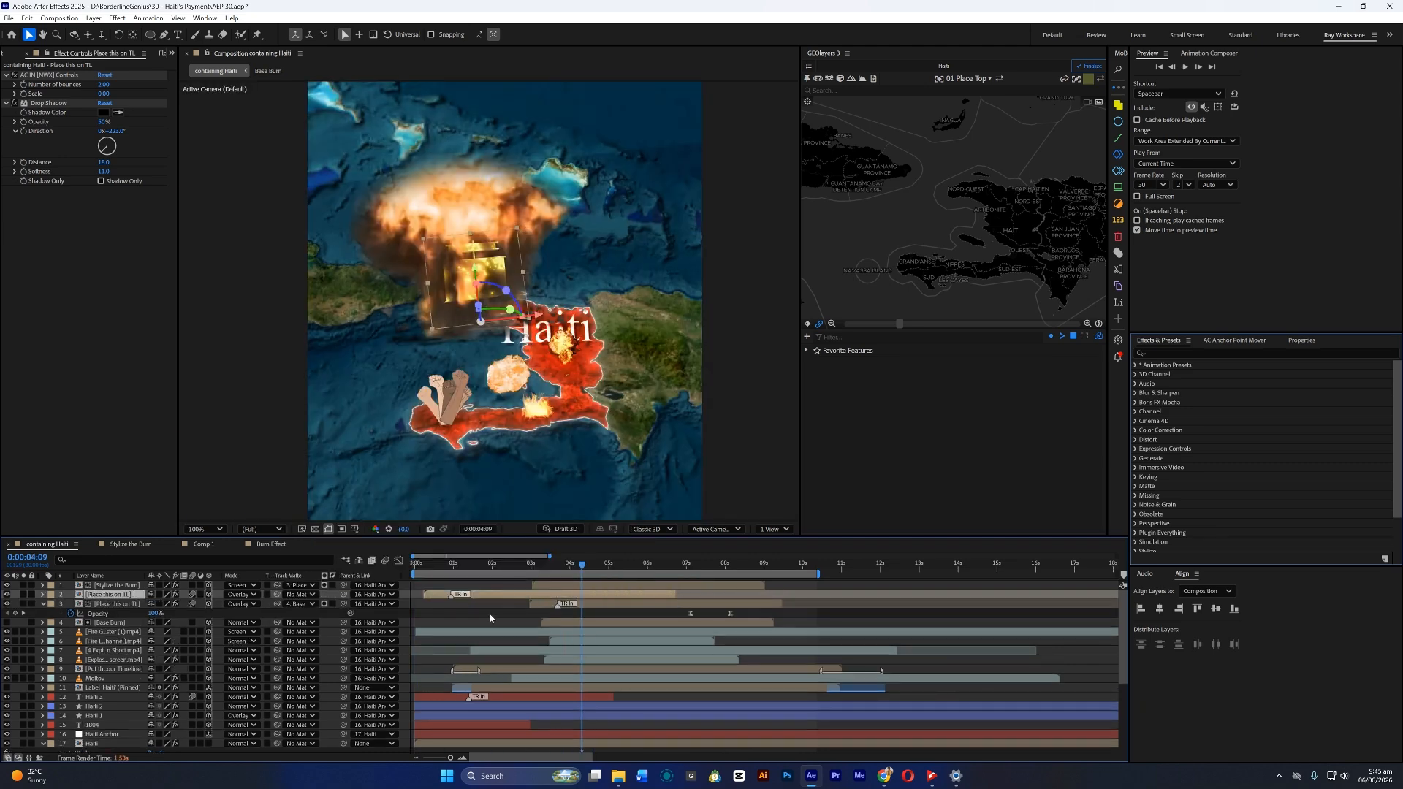
Preview the composition from the start to check how the duplicated flag layer appears
key(Home)
key(space)
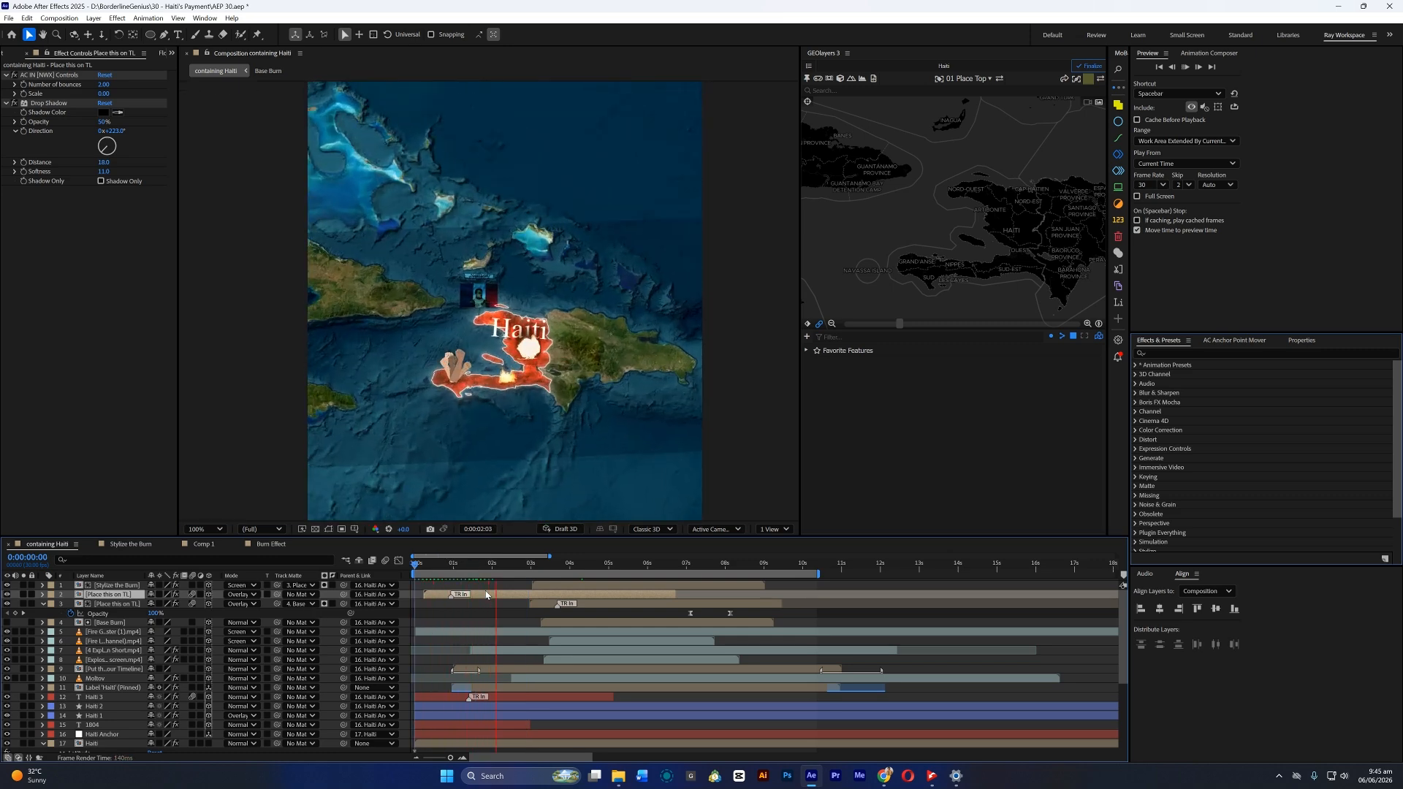
click(287, 85)
key(Home)
key(space)
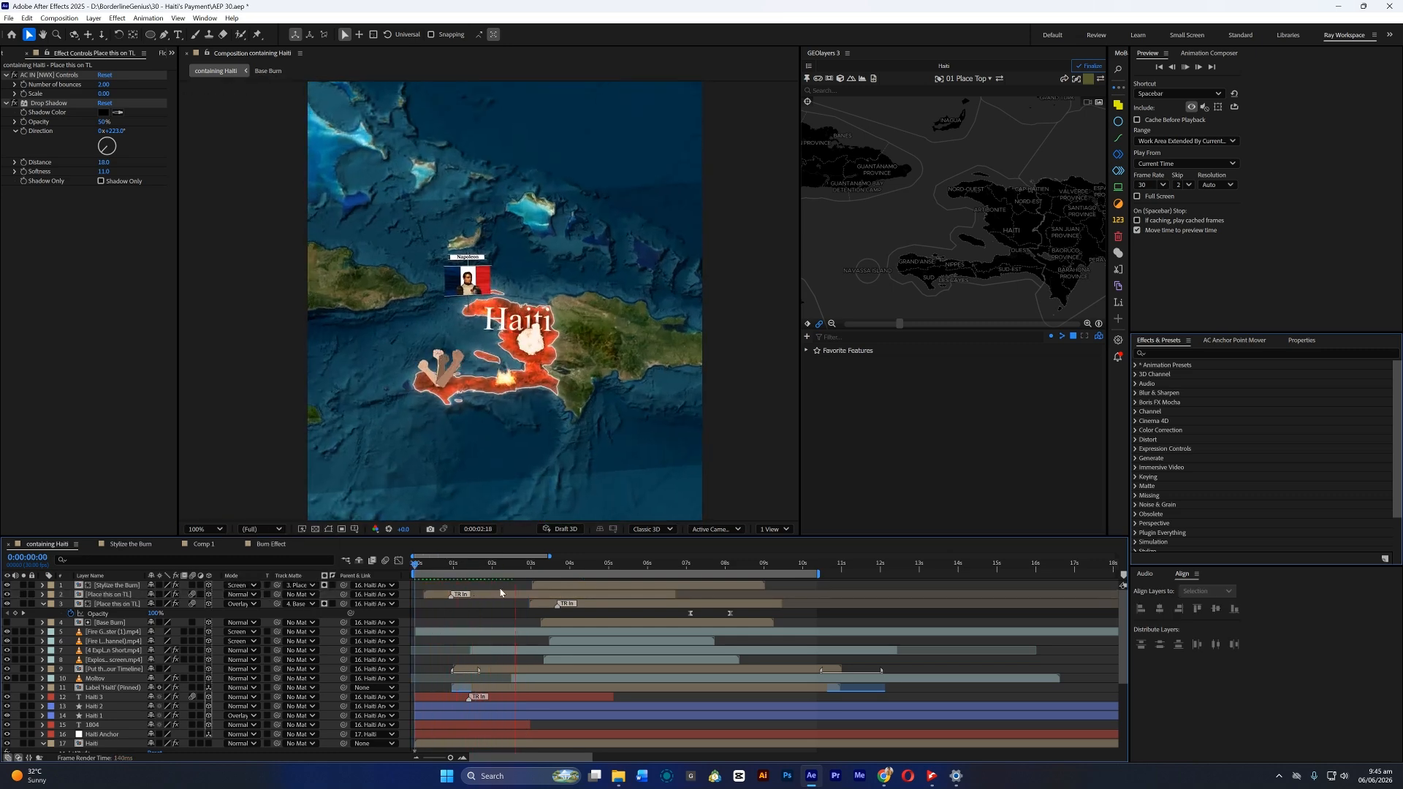
key(space)
Move the duplicated flag layer's opacity fade keyframes to run from about 3 to 4 seconds, and preview the transition into the burn
click(506, 593)
key(u)
drag(652, 600, 572, 609)
drag(584, 604, 540, 604)
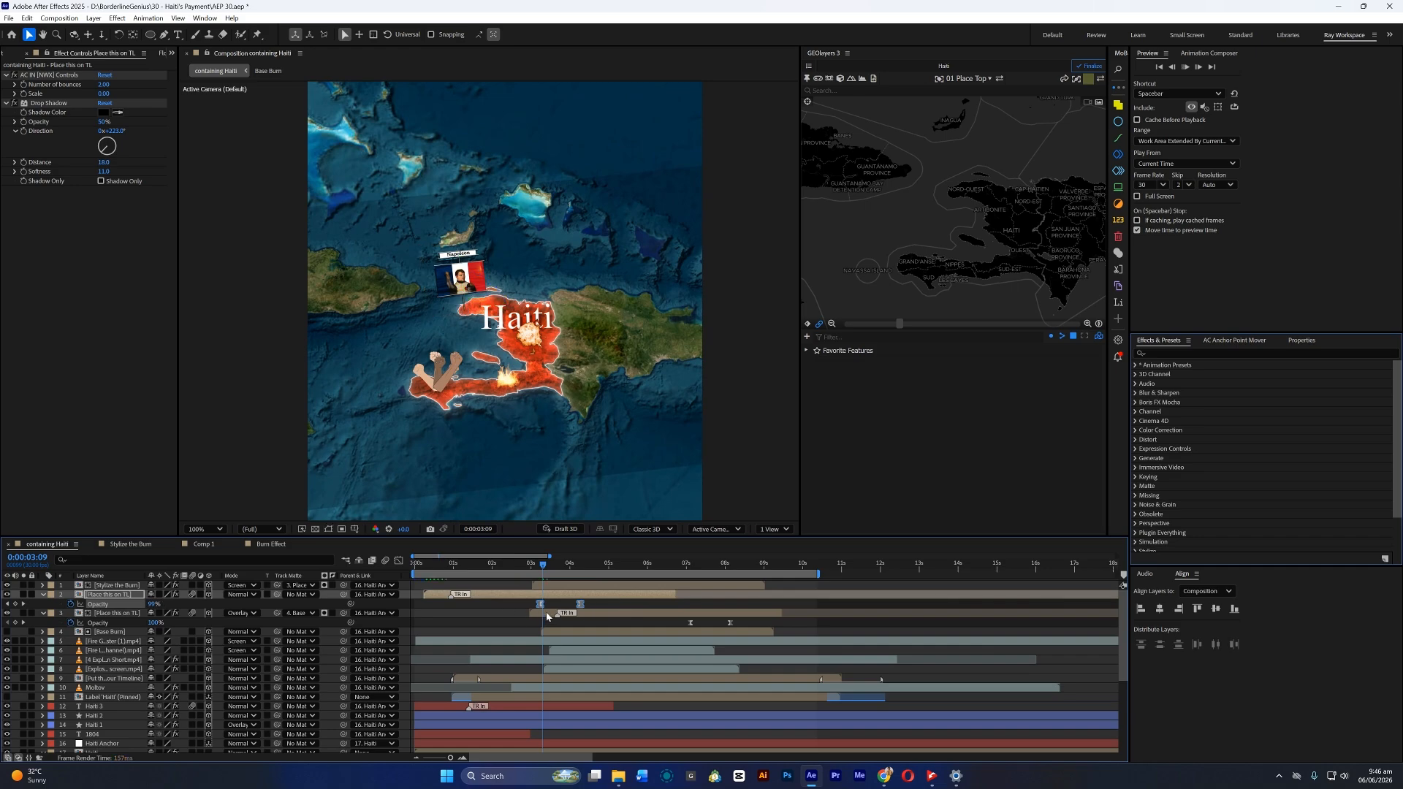
key(space)
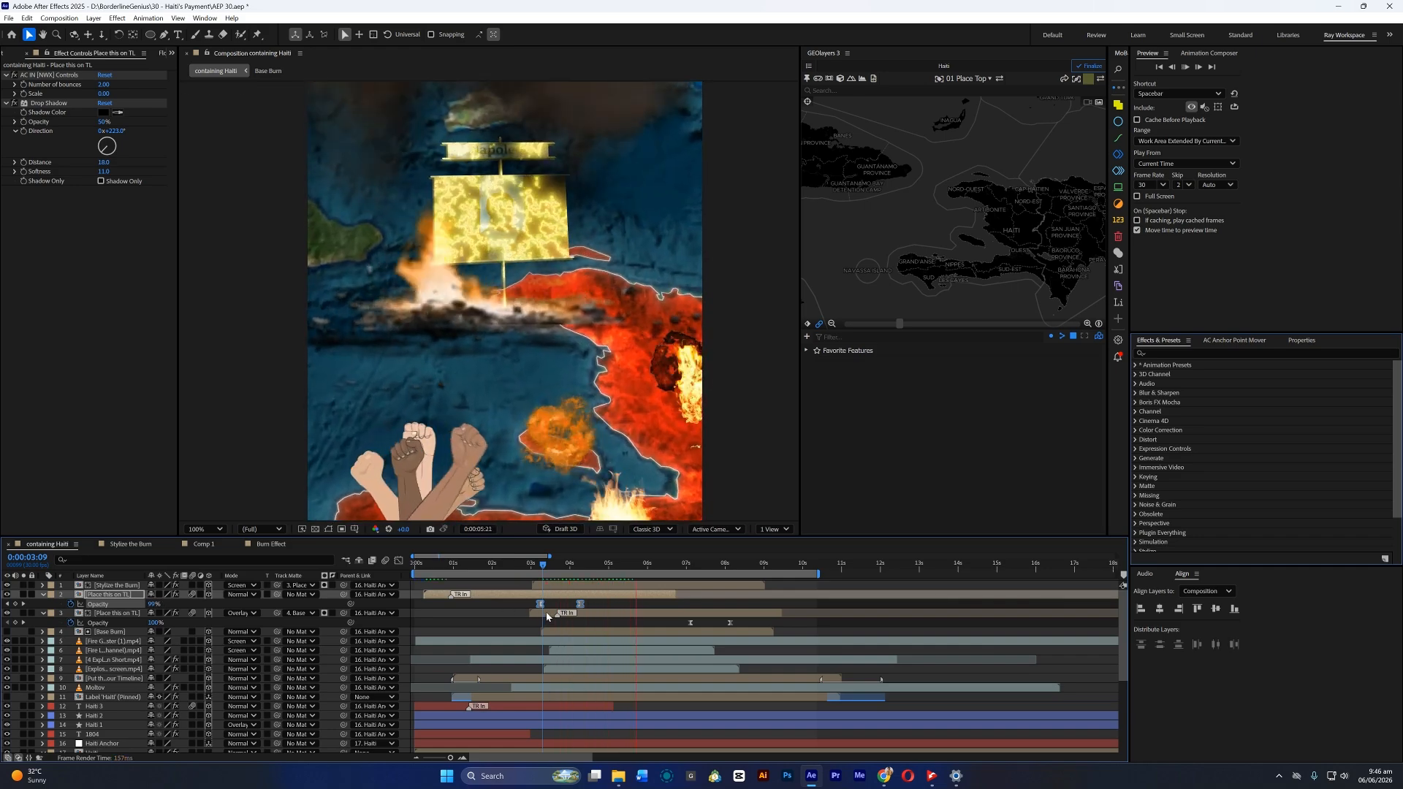
key(space)
Move the matted Place this on TL layer's opacity fade to end at 0:00:06:24 and trim the layer's end back to that time
click(98, 623)
drag(693, 620, 641, 617)
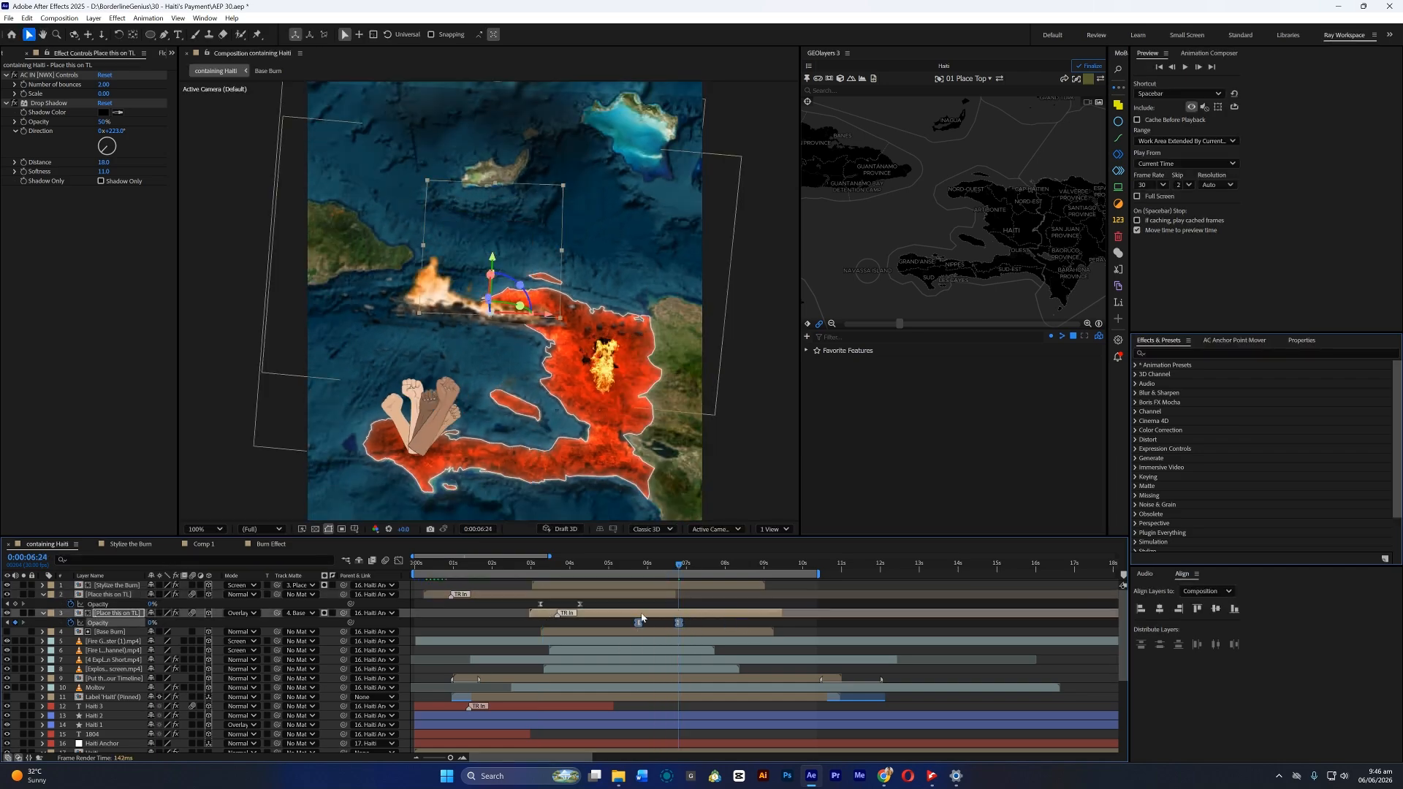
key(space)
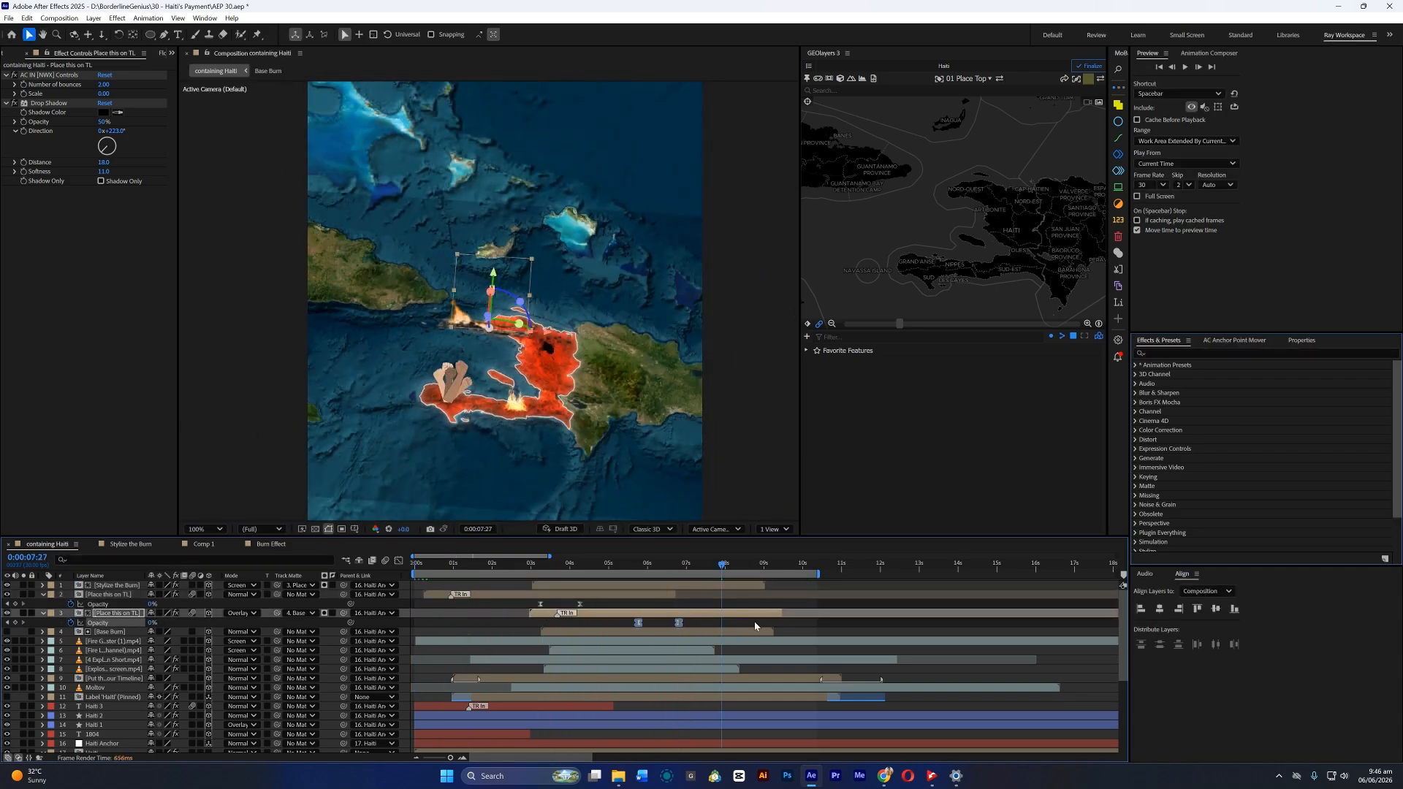
drag(781, 614, 678, 614)
Preview the burn animation from the start with the whole composition fitted in the viewer
key(Home)
key(space)
click(206, 529)
click(202, 545)
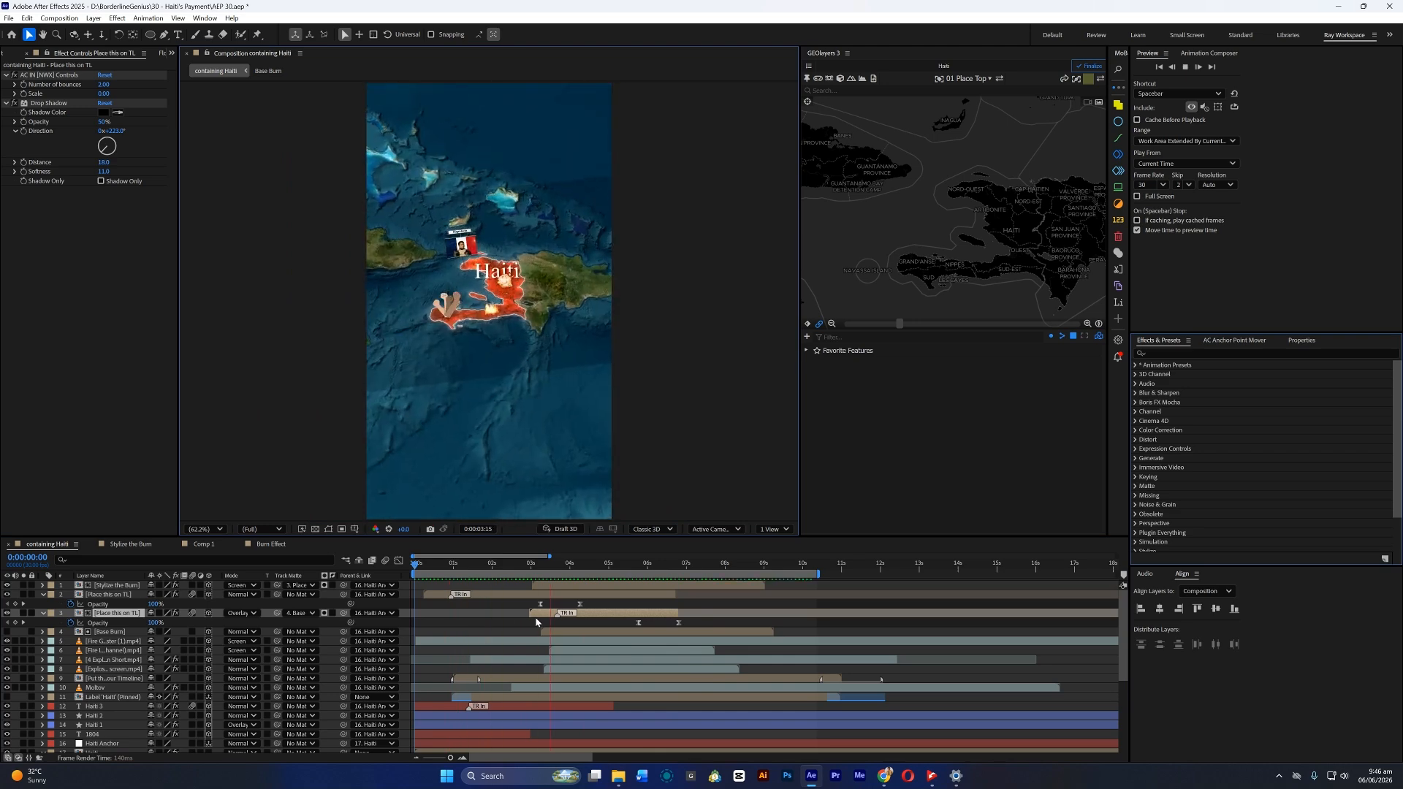